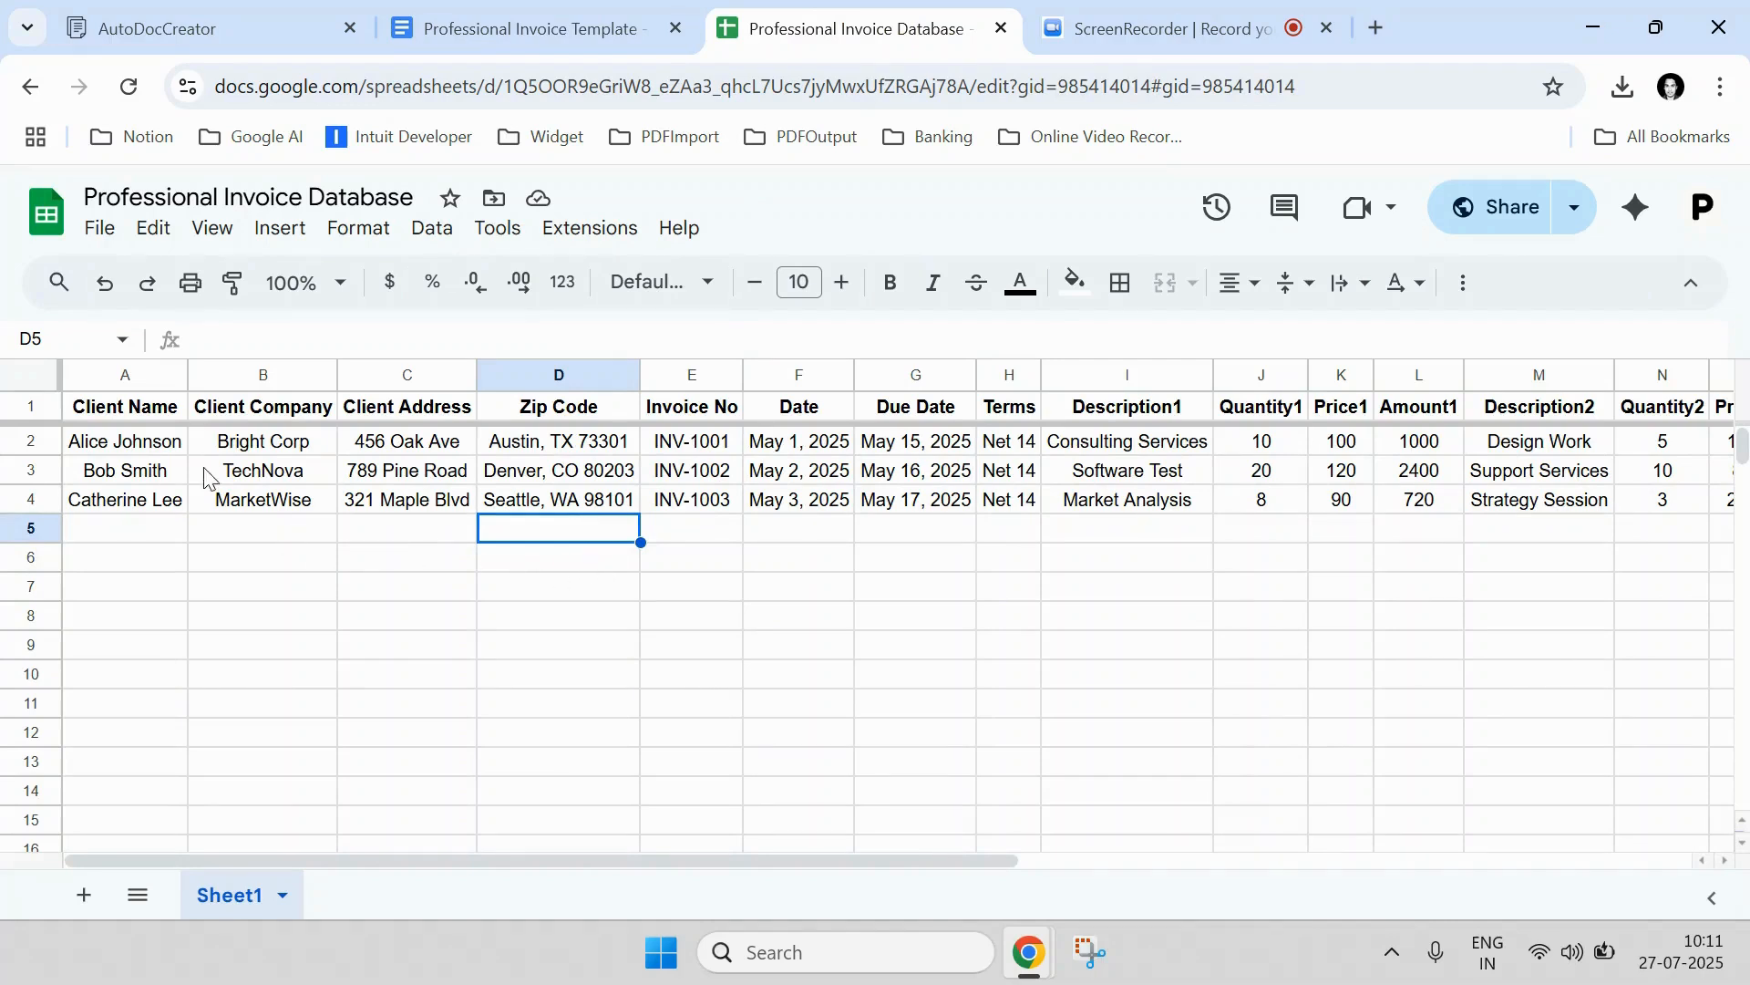
# - Examine the placeholders in double curly braces throughout the Professional Invoice Template document, from {{Client Name}} down to {{Terms}}
pyautogui.moveTo(176, 444); pyautogui.dragTo(369, 473)
pyautogui.click(507, 28)
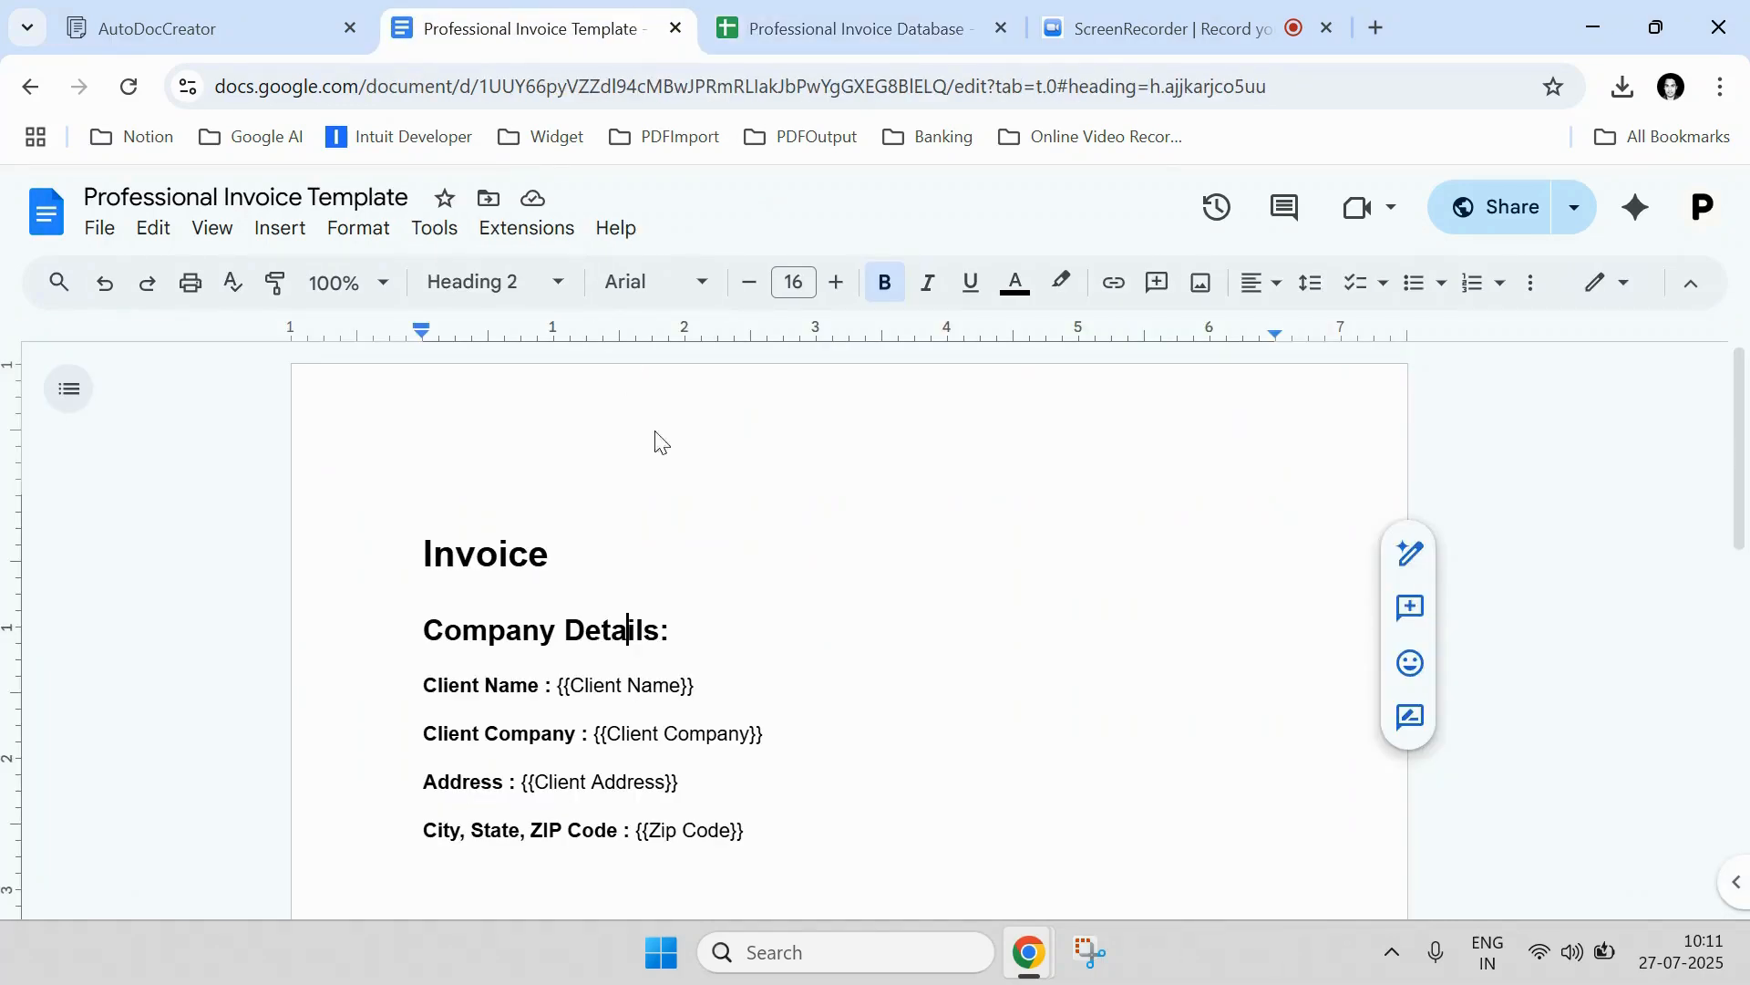
pyautogui.scroll(-3, 692, 598)
pyautogui.scroll(2, 685, 596)
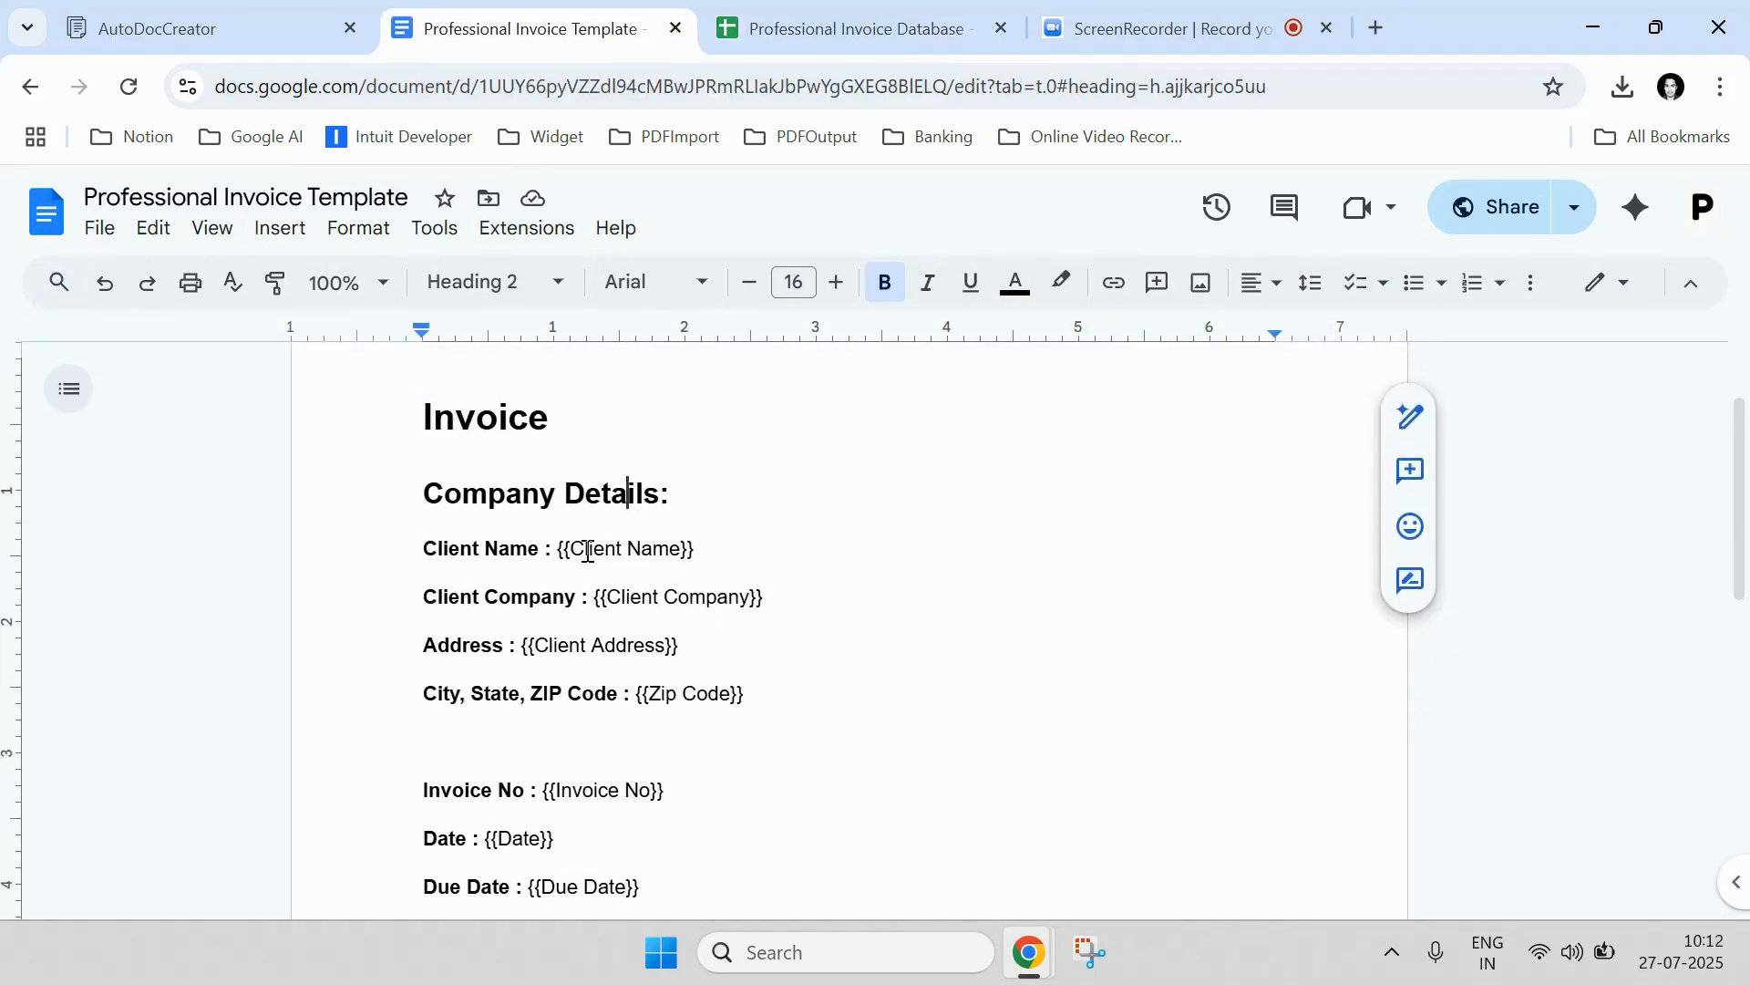
pyautogui.moveTo(570, 550); pyautogui.dragTo(684, 550)
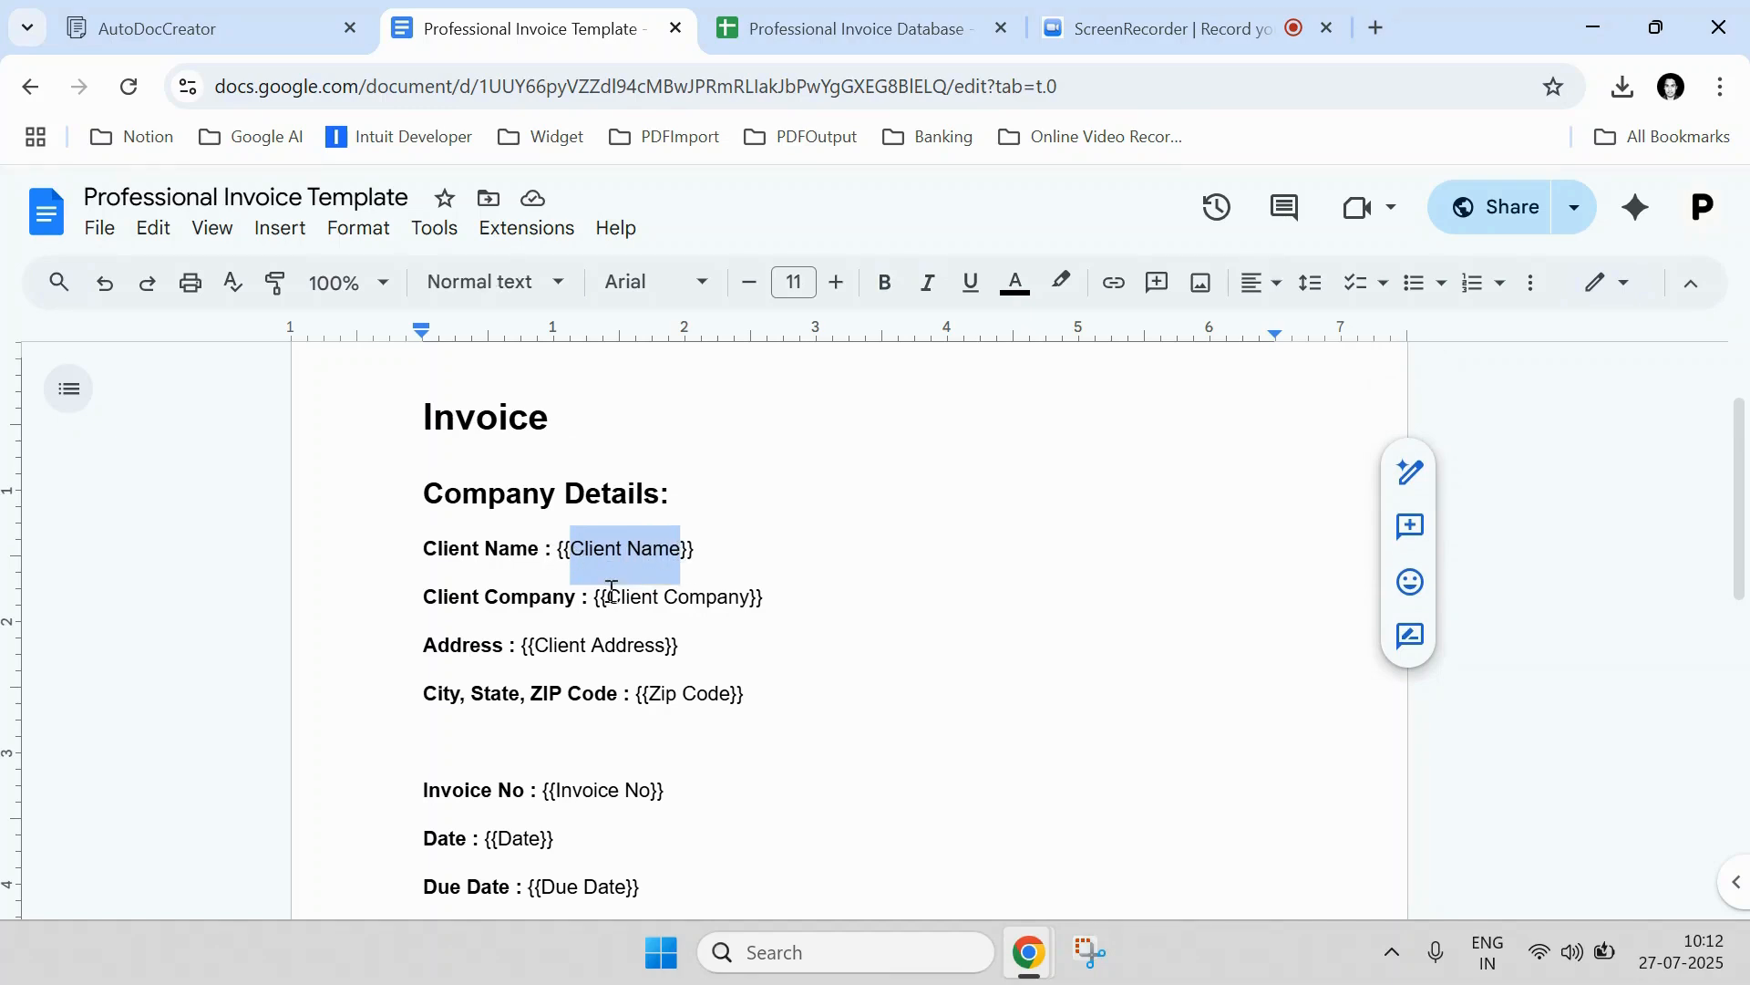
pyautogui.moveTo(608, 597); pyautogui.dragTo(643, 627)
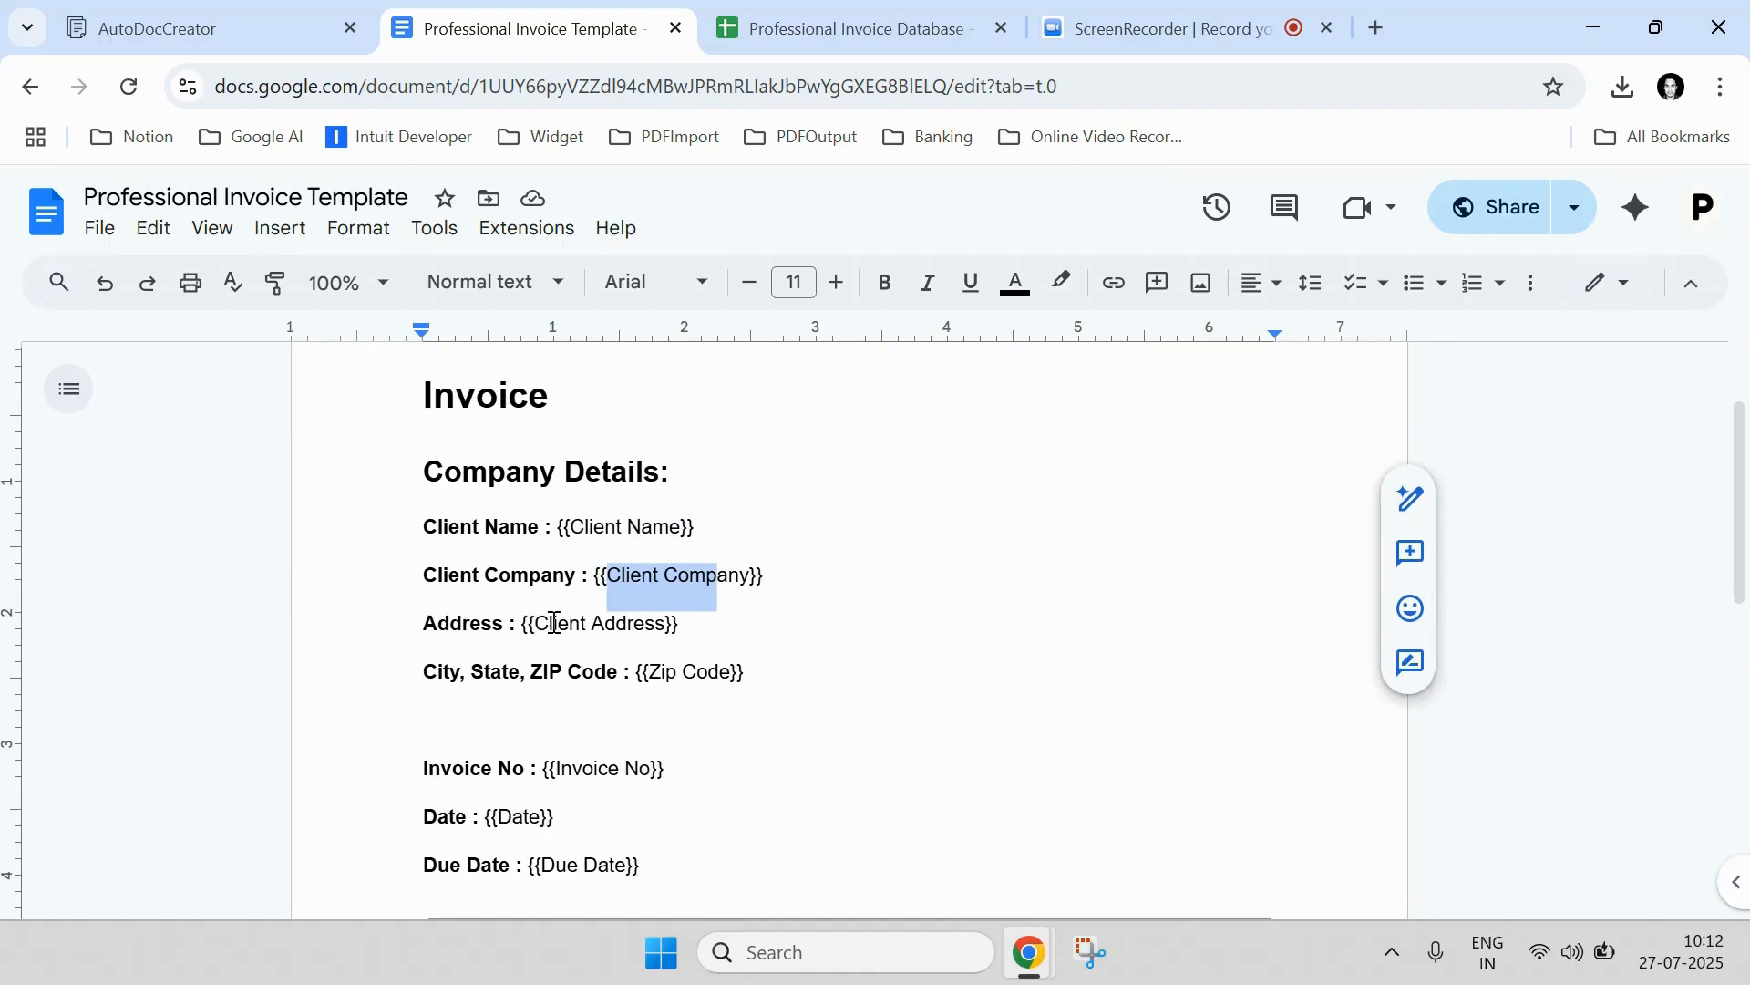
pyautogui.scroll(-9, 547, 617)
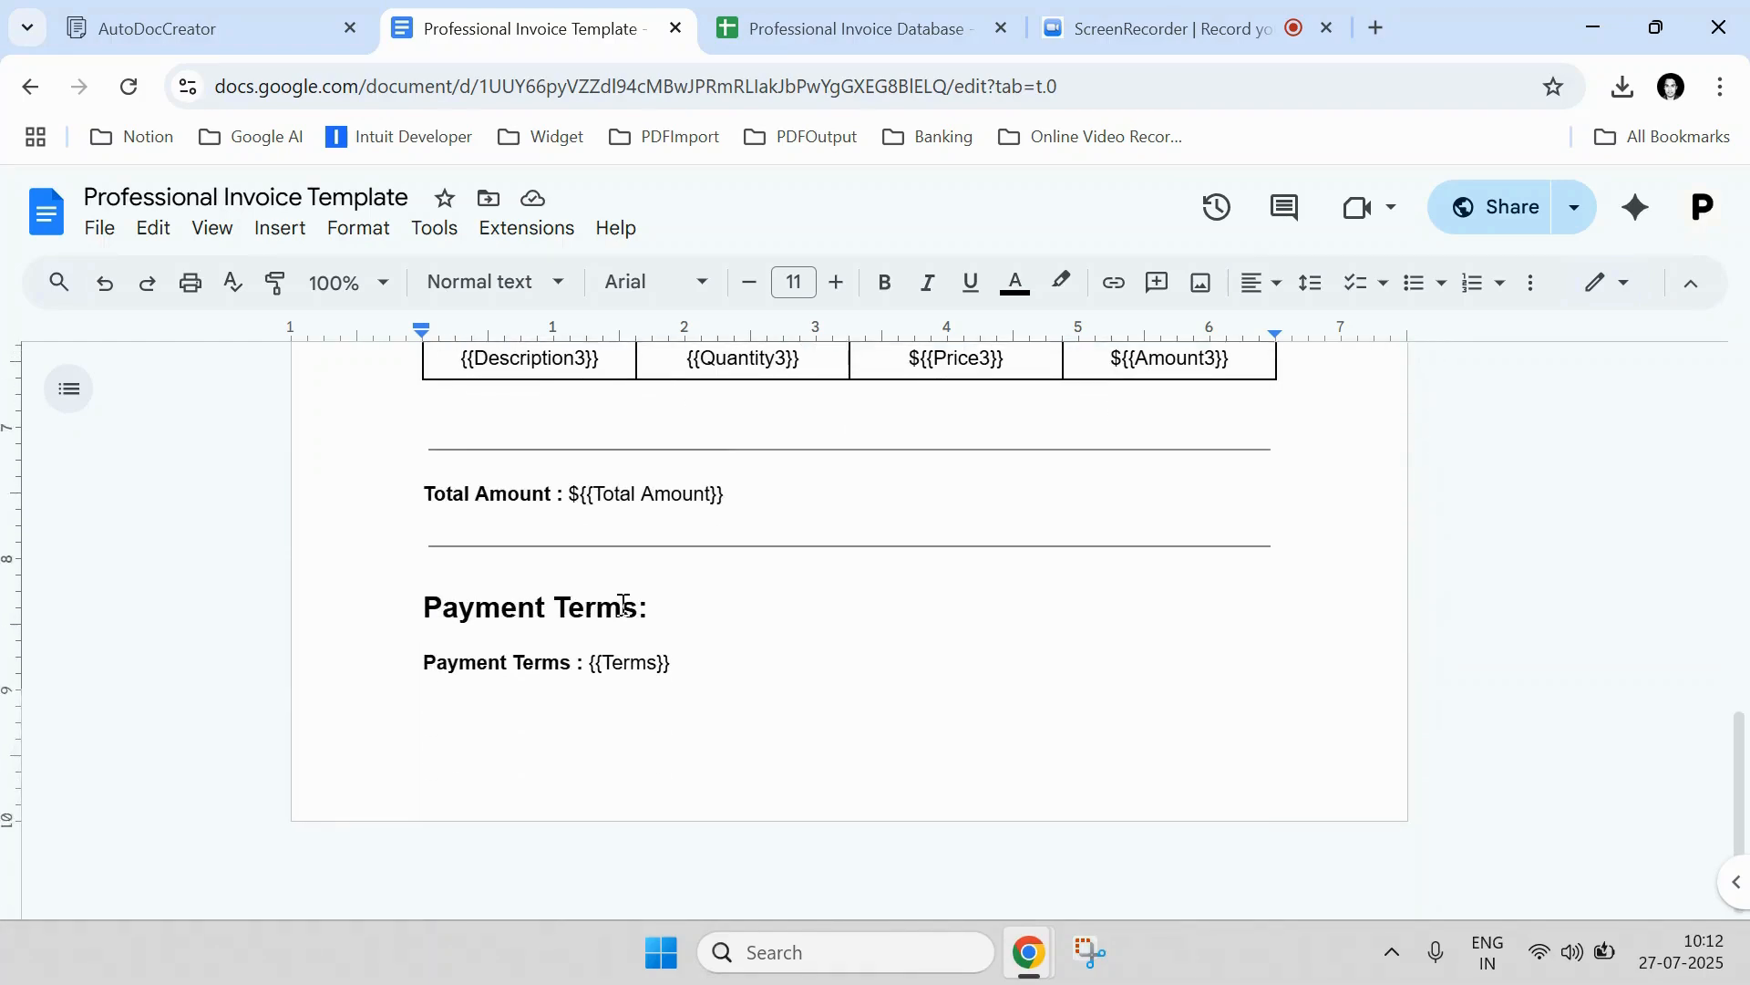
pyautogui.scroll(10, 624, 605)
pyautogui.moveTo(574, 655); pyautogui.dragTo(679, 644)
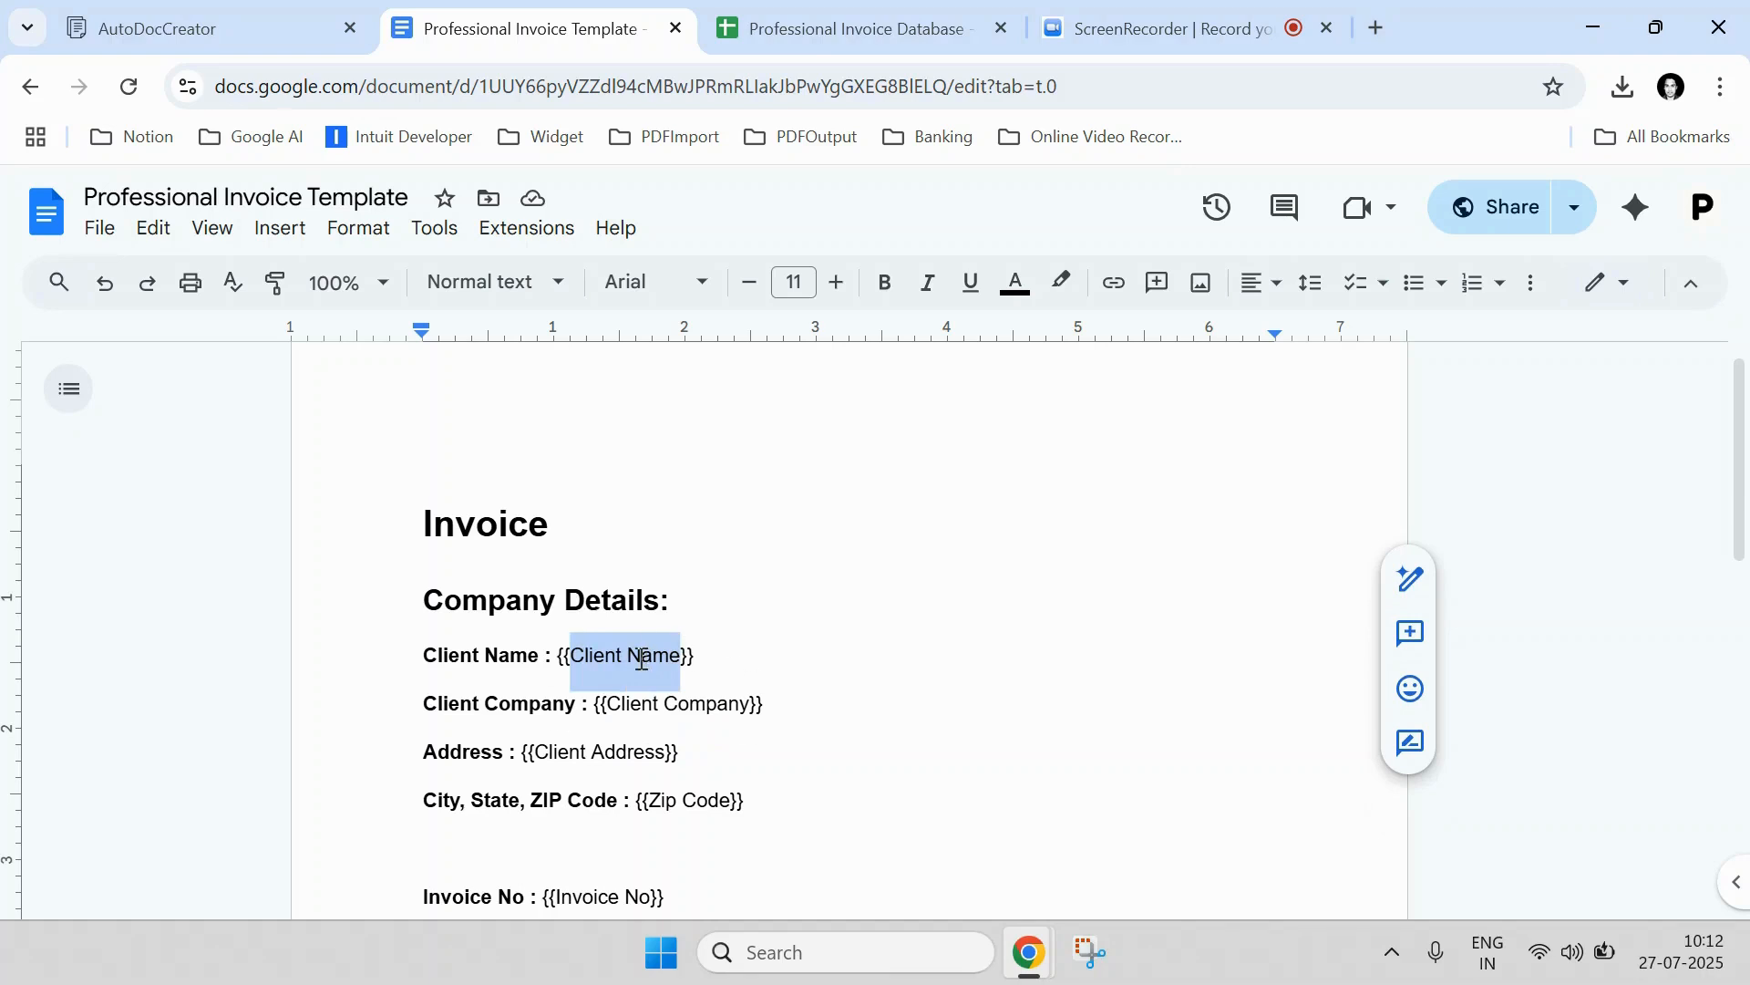
pyautogui.scroll(-8, 642, 659)
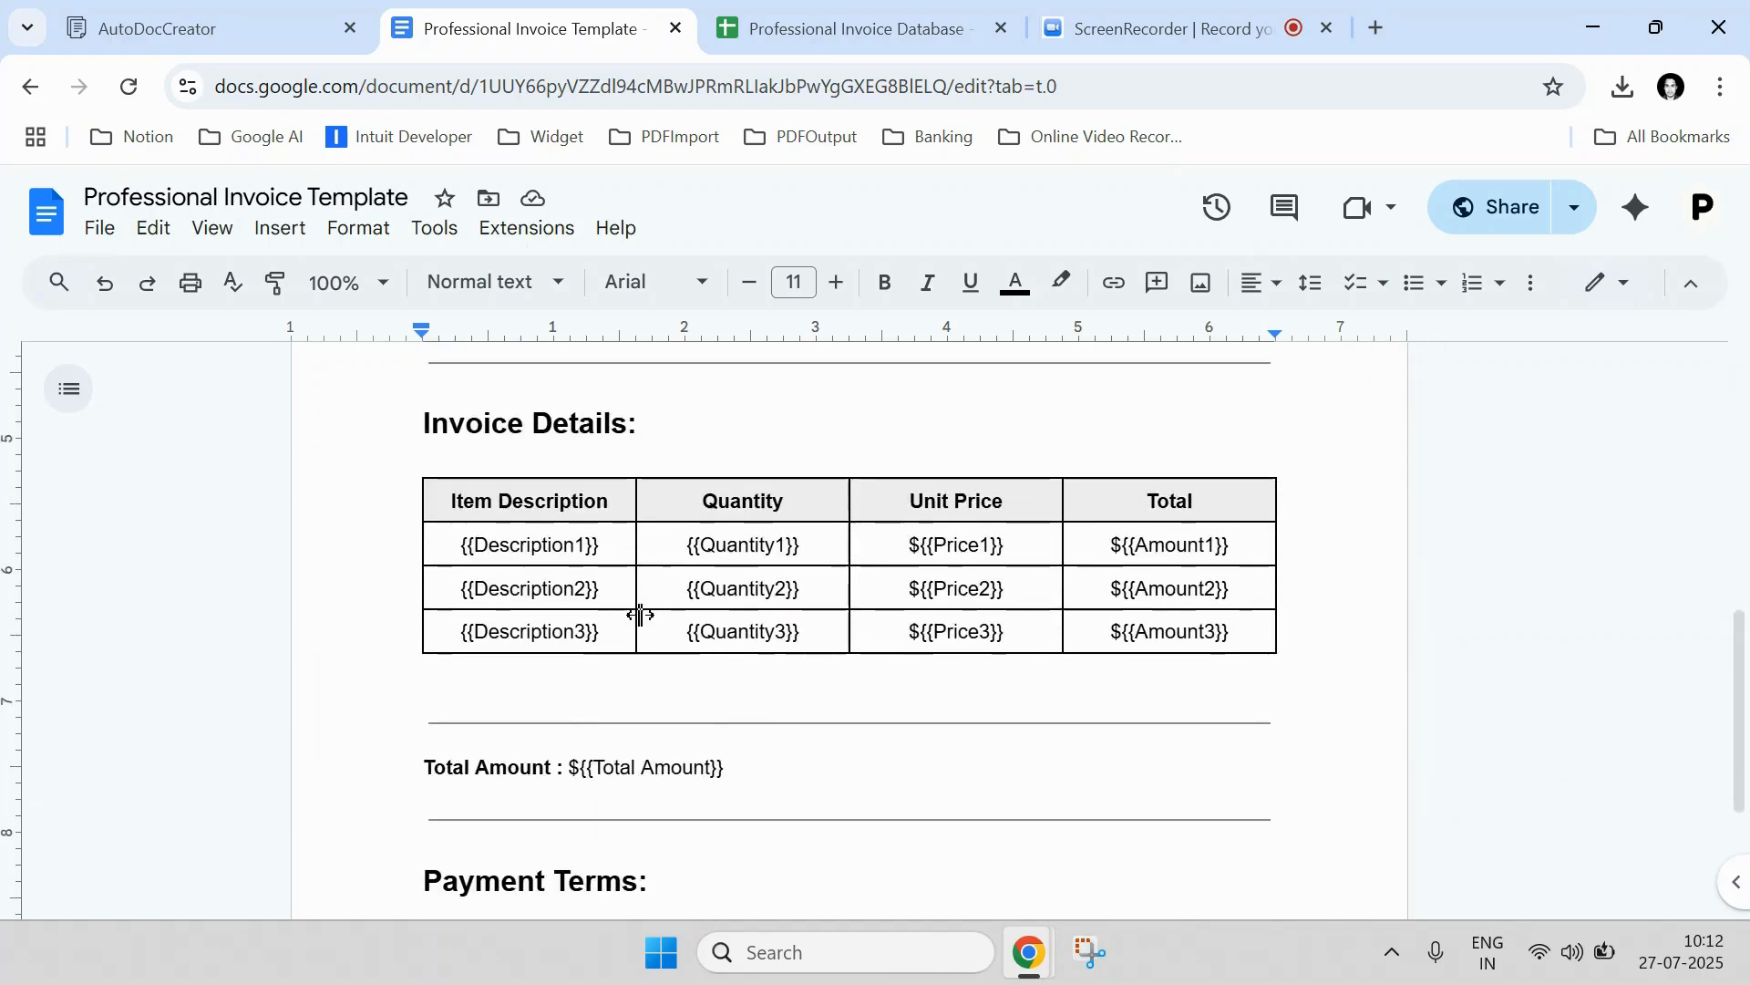
pyautogui.scroll(-3, 640, 615)
pyautogui.scroll(3, 639, 613)
pyautogui.scroll(3, 640, 614)
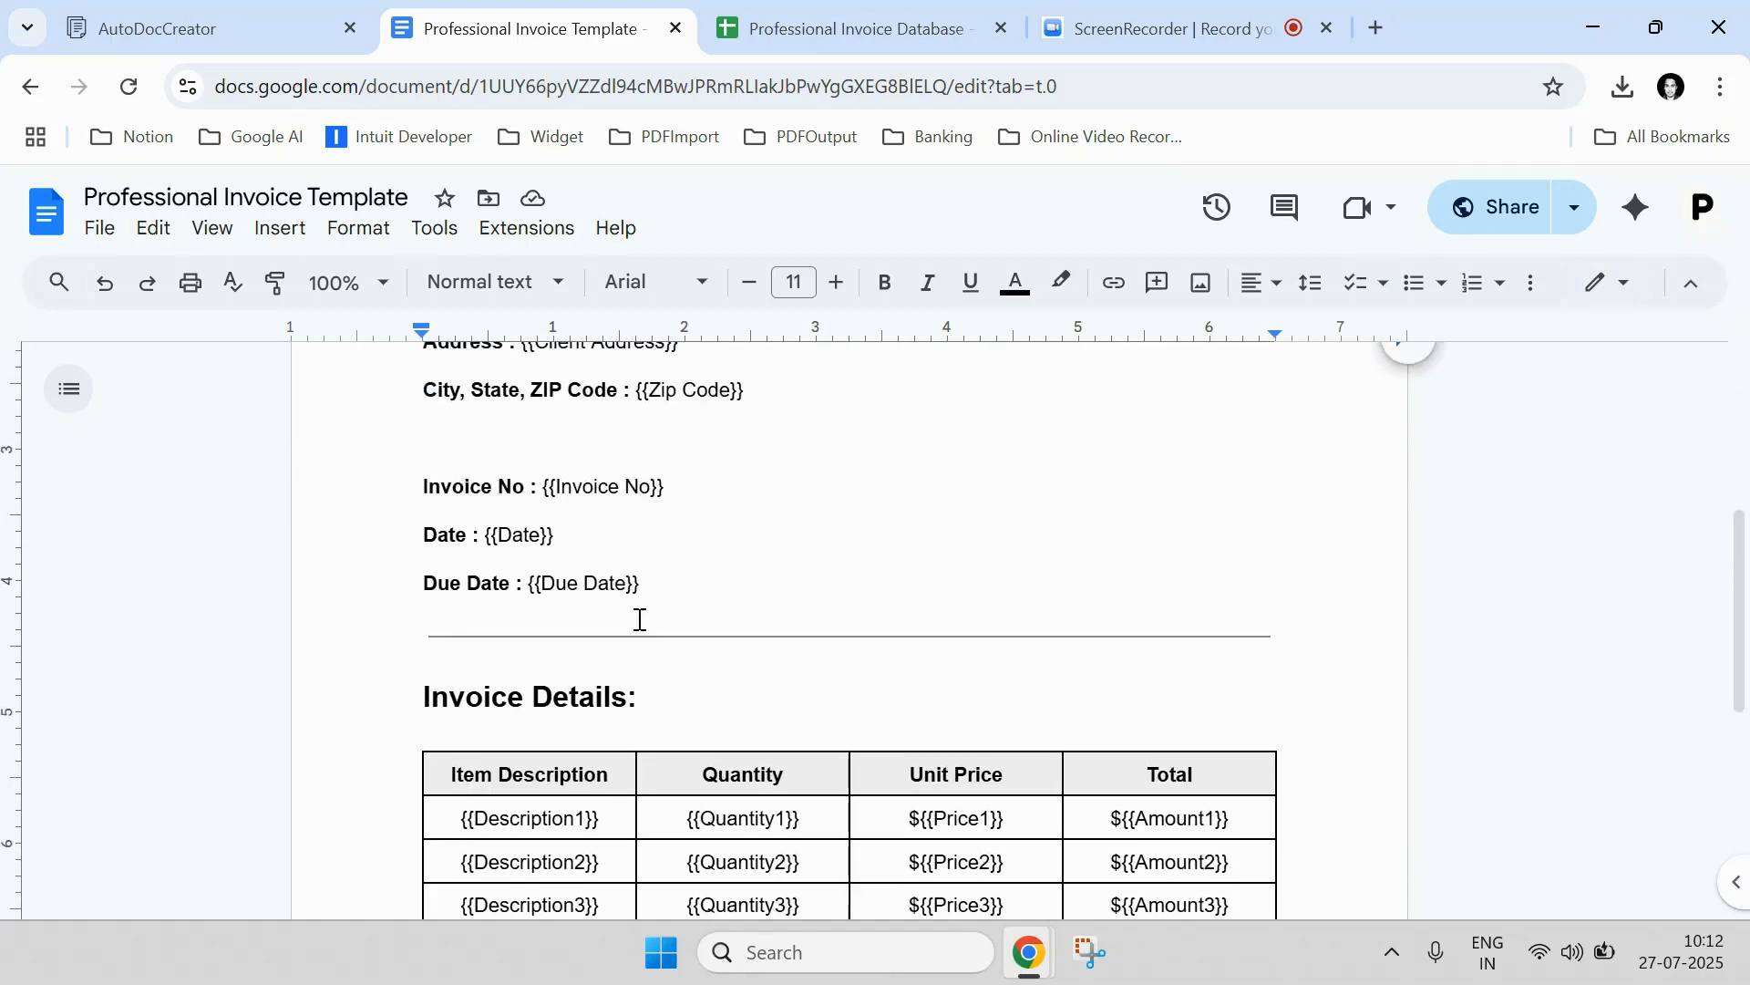
pyautogui.scroll(5, 640, 619)
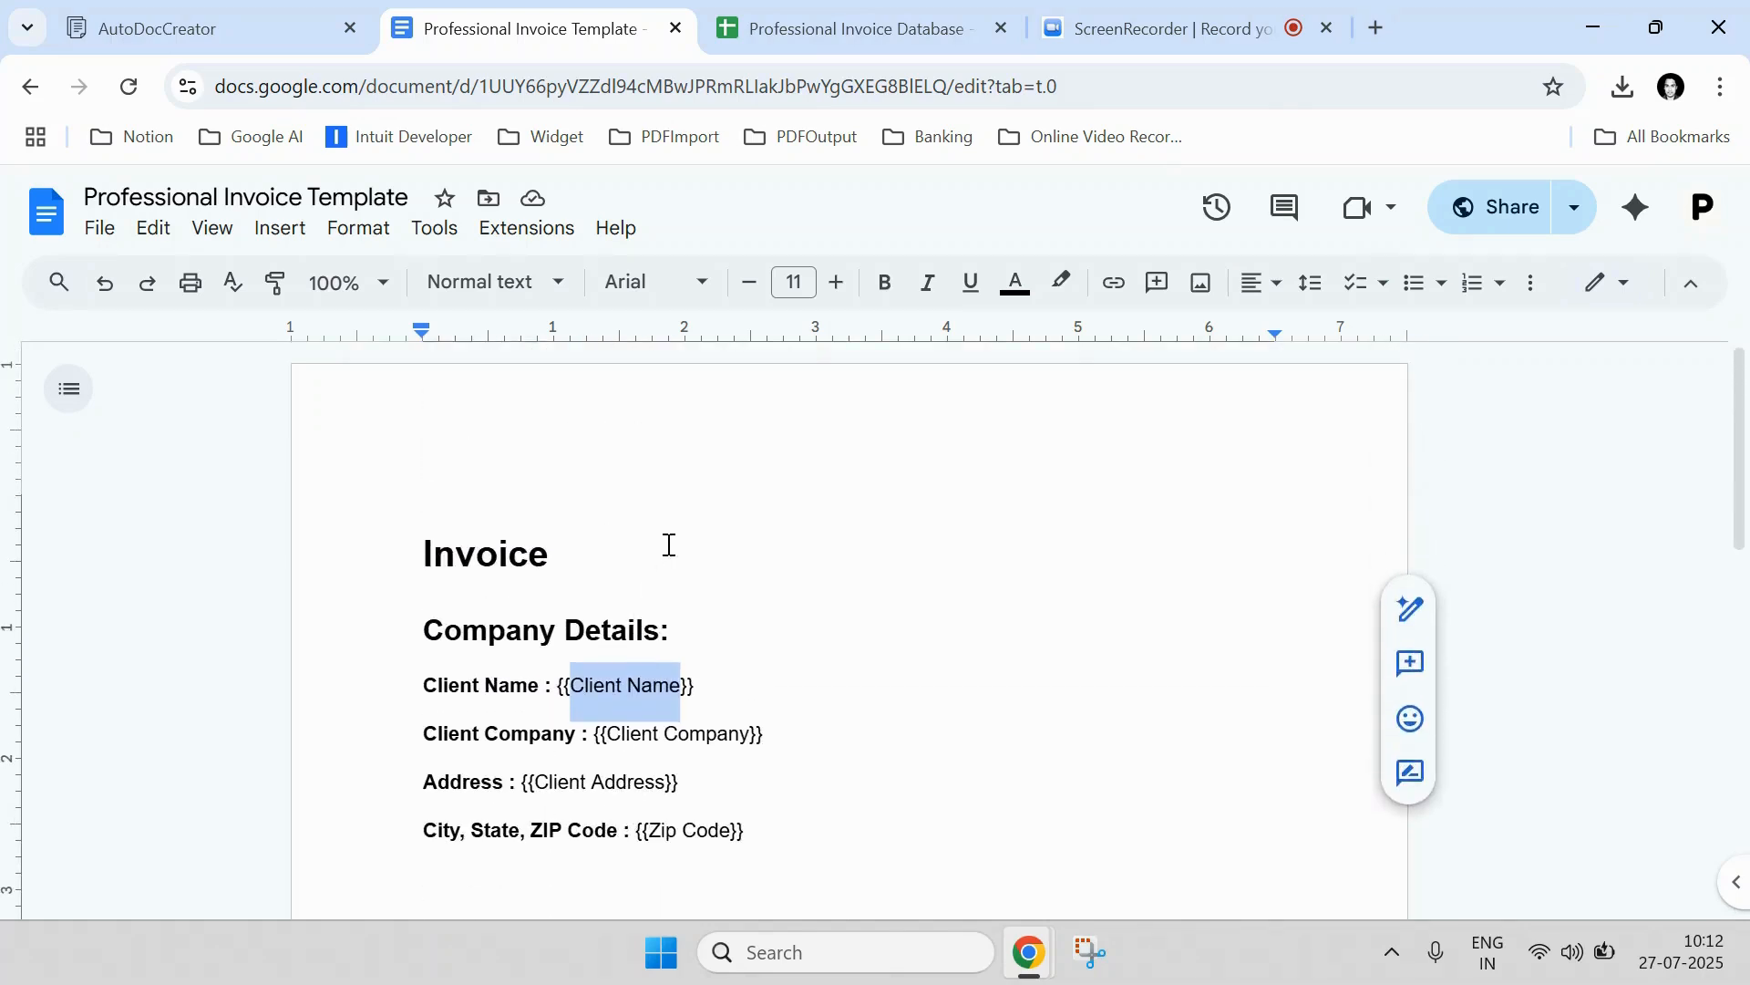
# - Compare the Client Name, Client Company and Client Address headers in the Professional Invoice Database with the placeholders in the invoice template
pyautogui.click(803, 28)
pyautogui.click(213, 627)
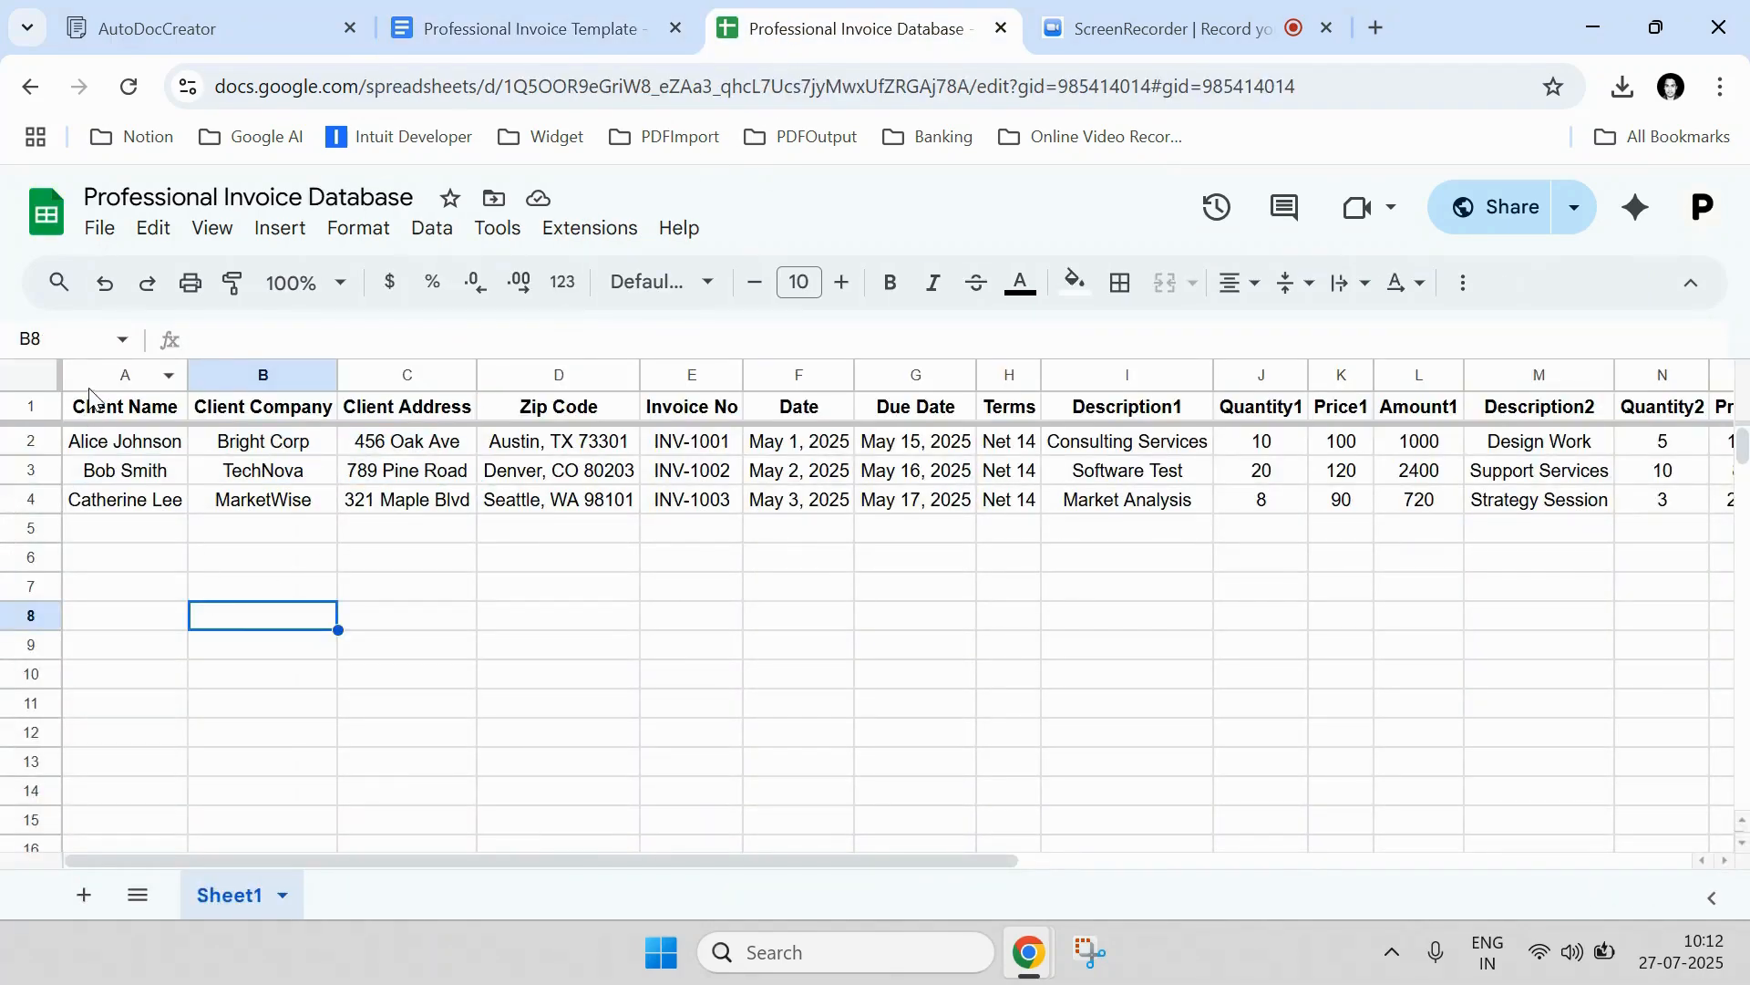
pyautogui.click(120, 412)
pyautogui.click(281, 415)
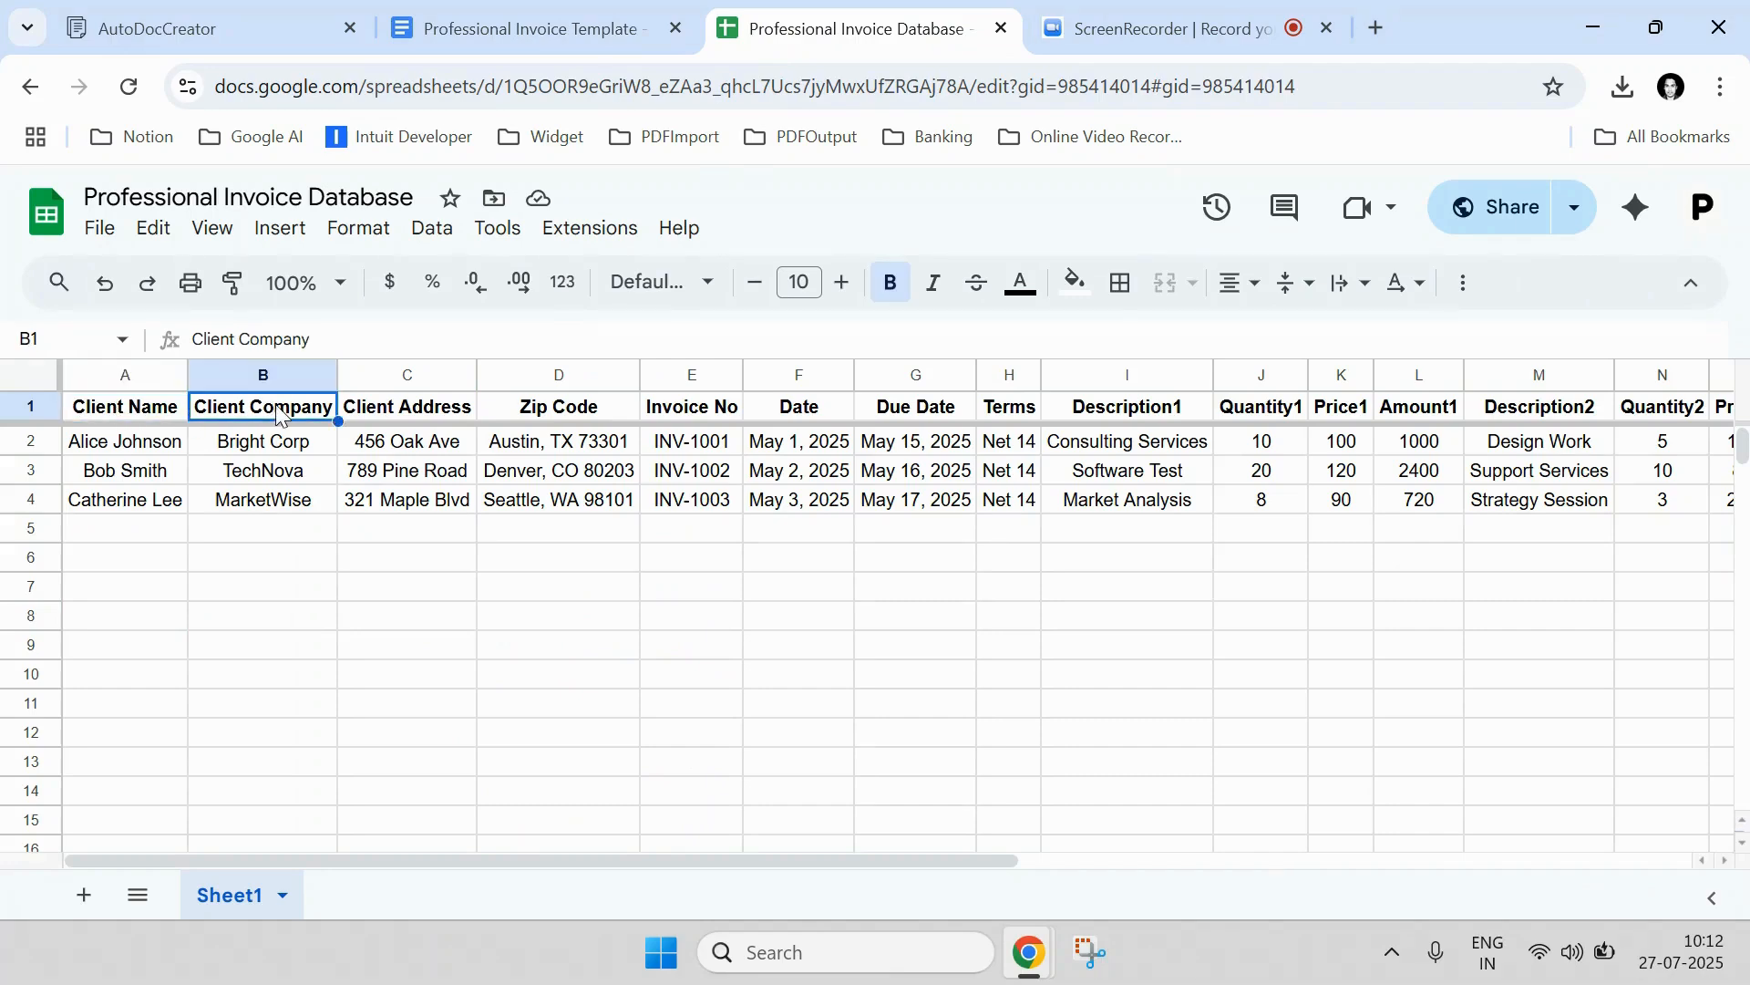
pyautogui.click(387, 412)
pyautogui.click(629, 20)
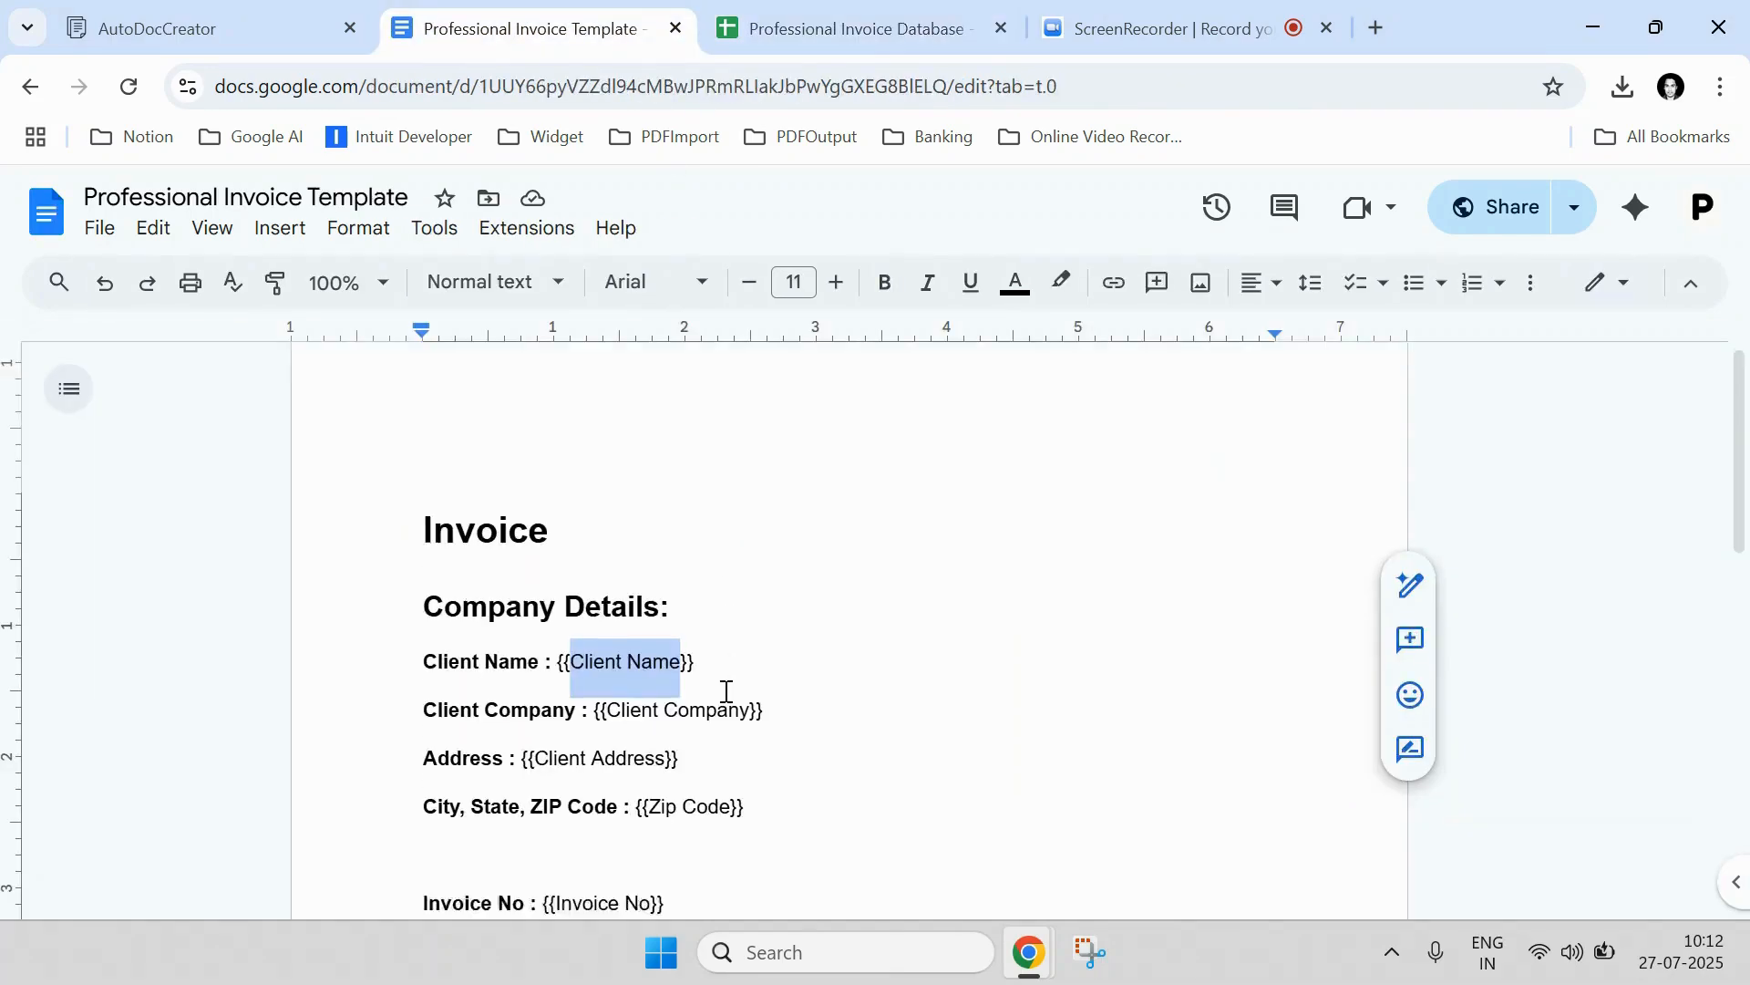
pyautogui.scroll(-10, 653, 614)
pyautogui.scroll(4, 629, 652)
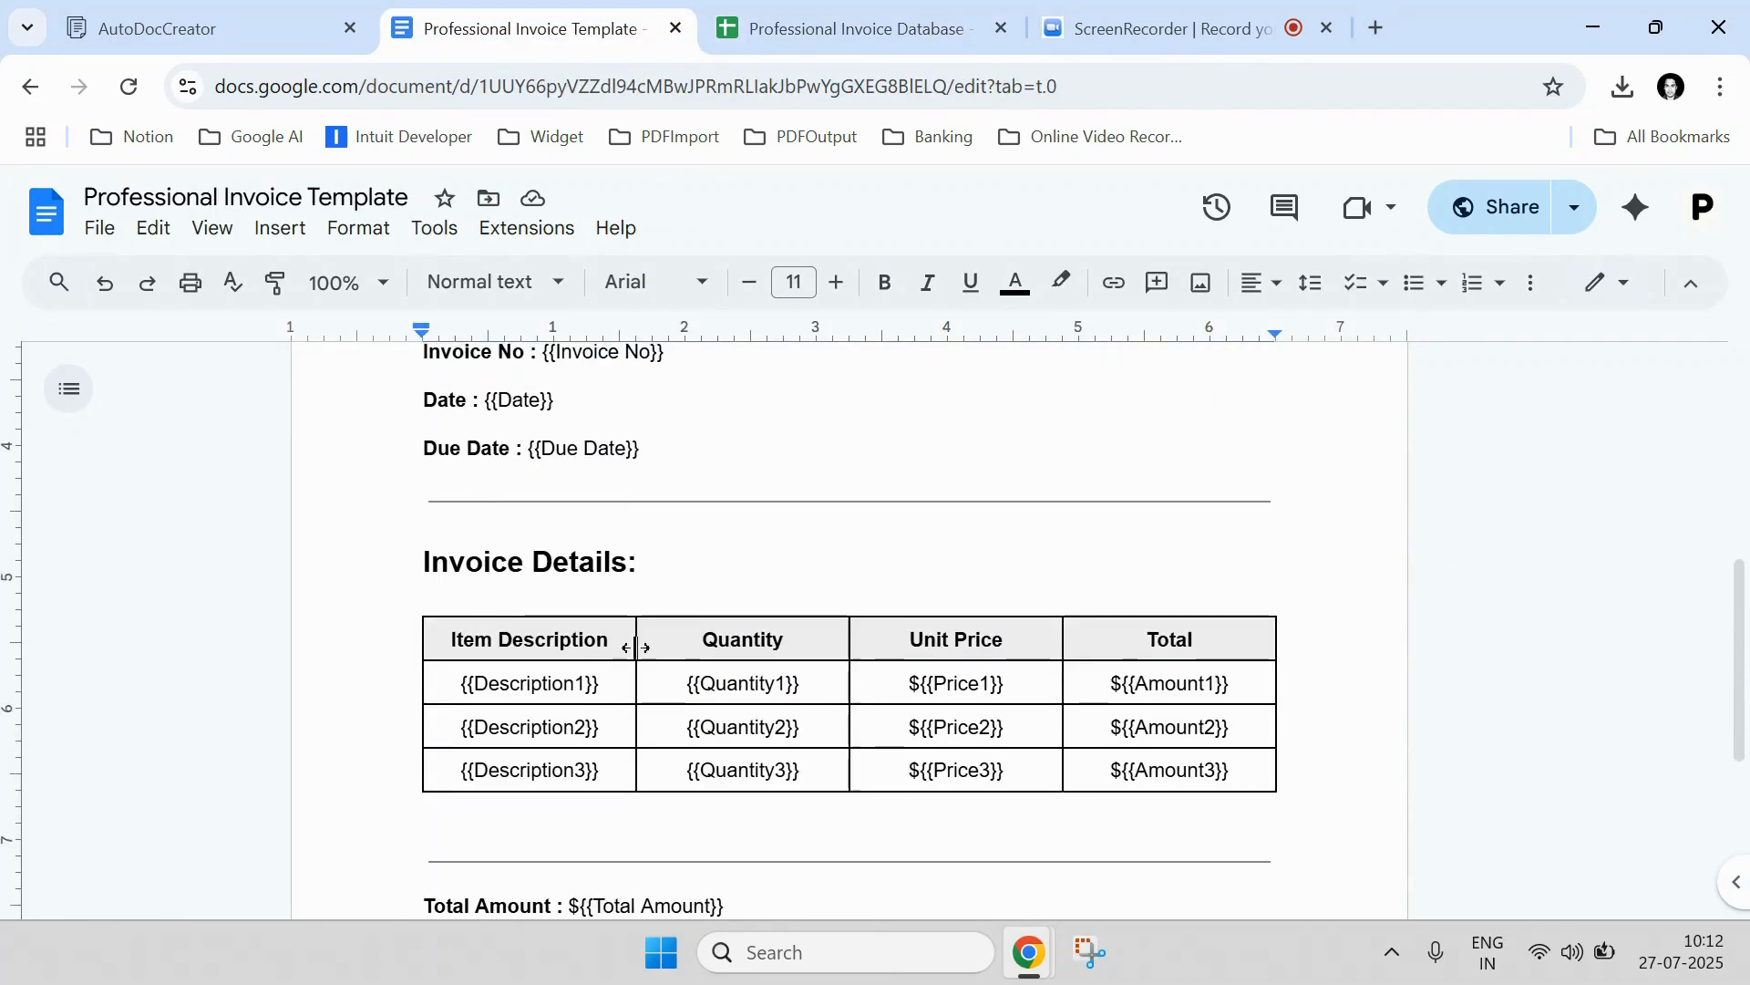
pyautogui.scroll(1, 636, 649)
# - In the invoice database, select the client names in A2:A4 and inspect the name, company and address cells of row 2
pyautogui.click(768, 21)
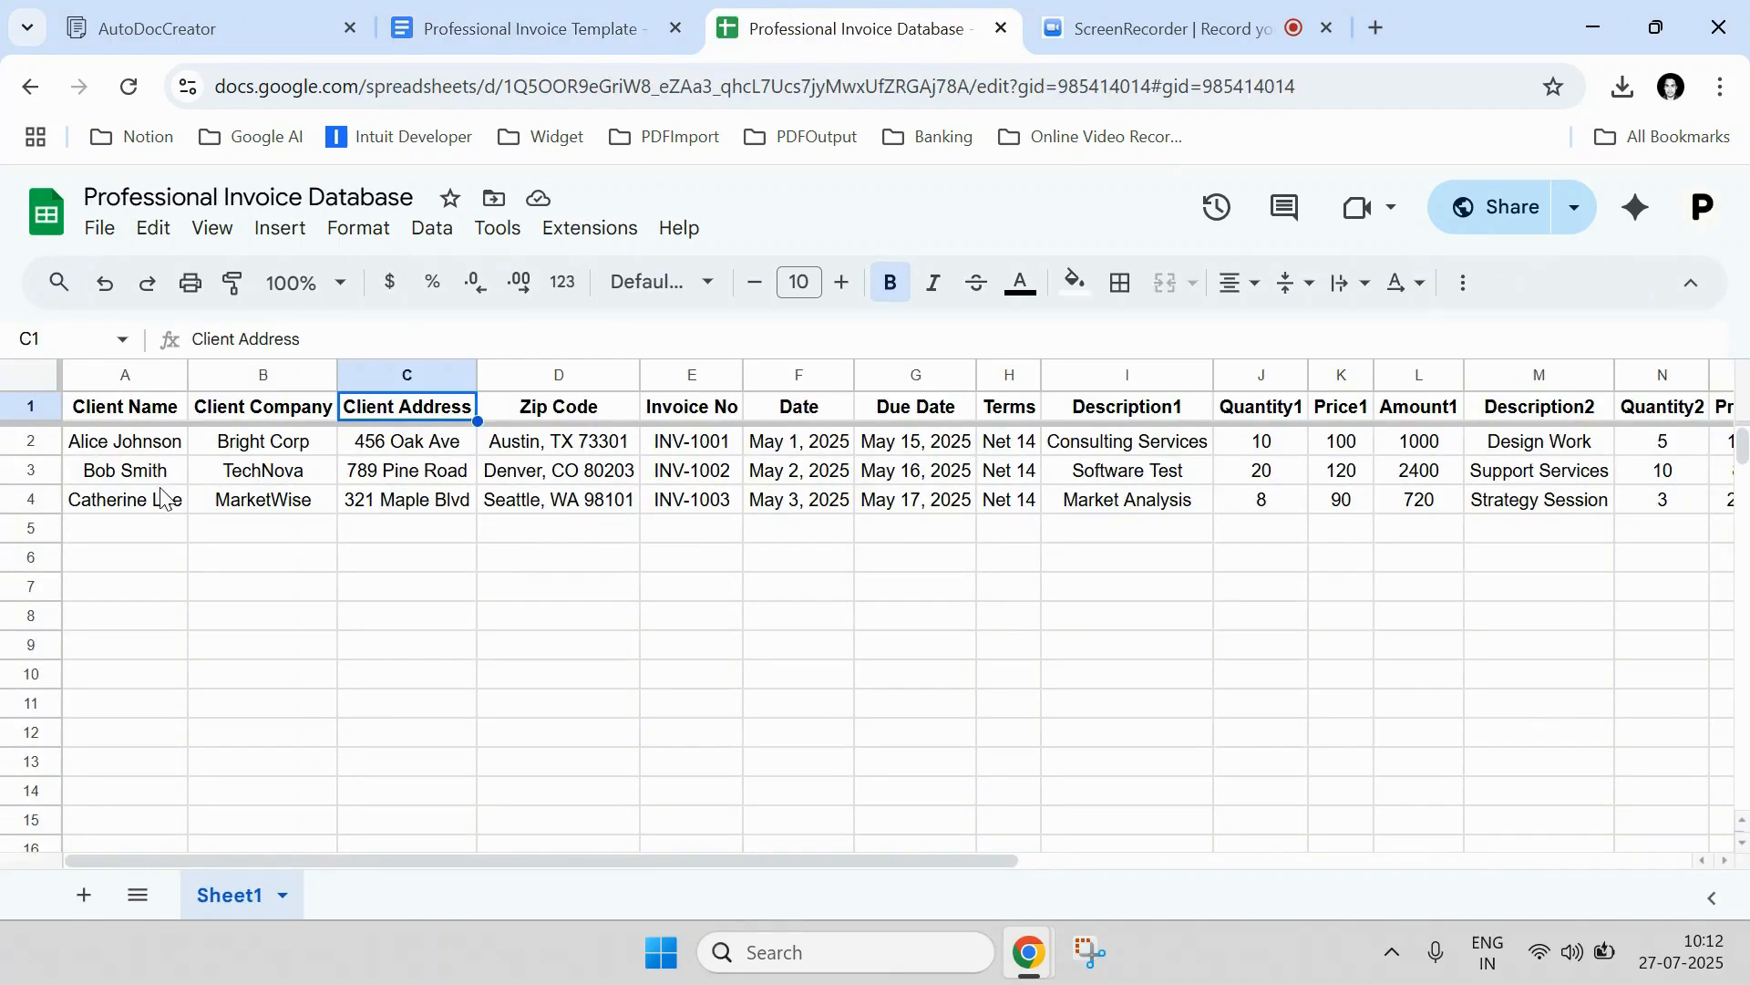
pyautogui.click(162, 447)
pyautogui.keyDown('shift'); pyautogui.click(164, 498); pyautogui.keyUp('shift')
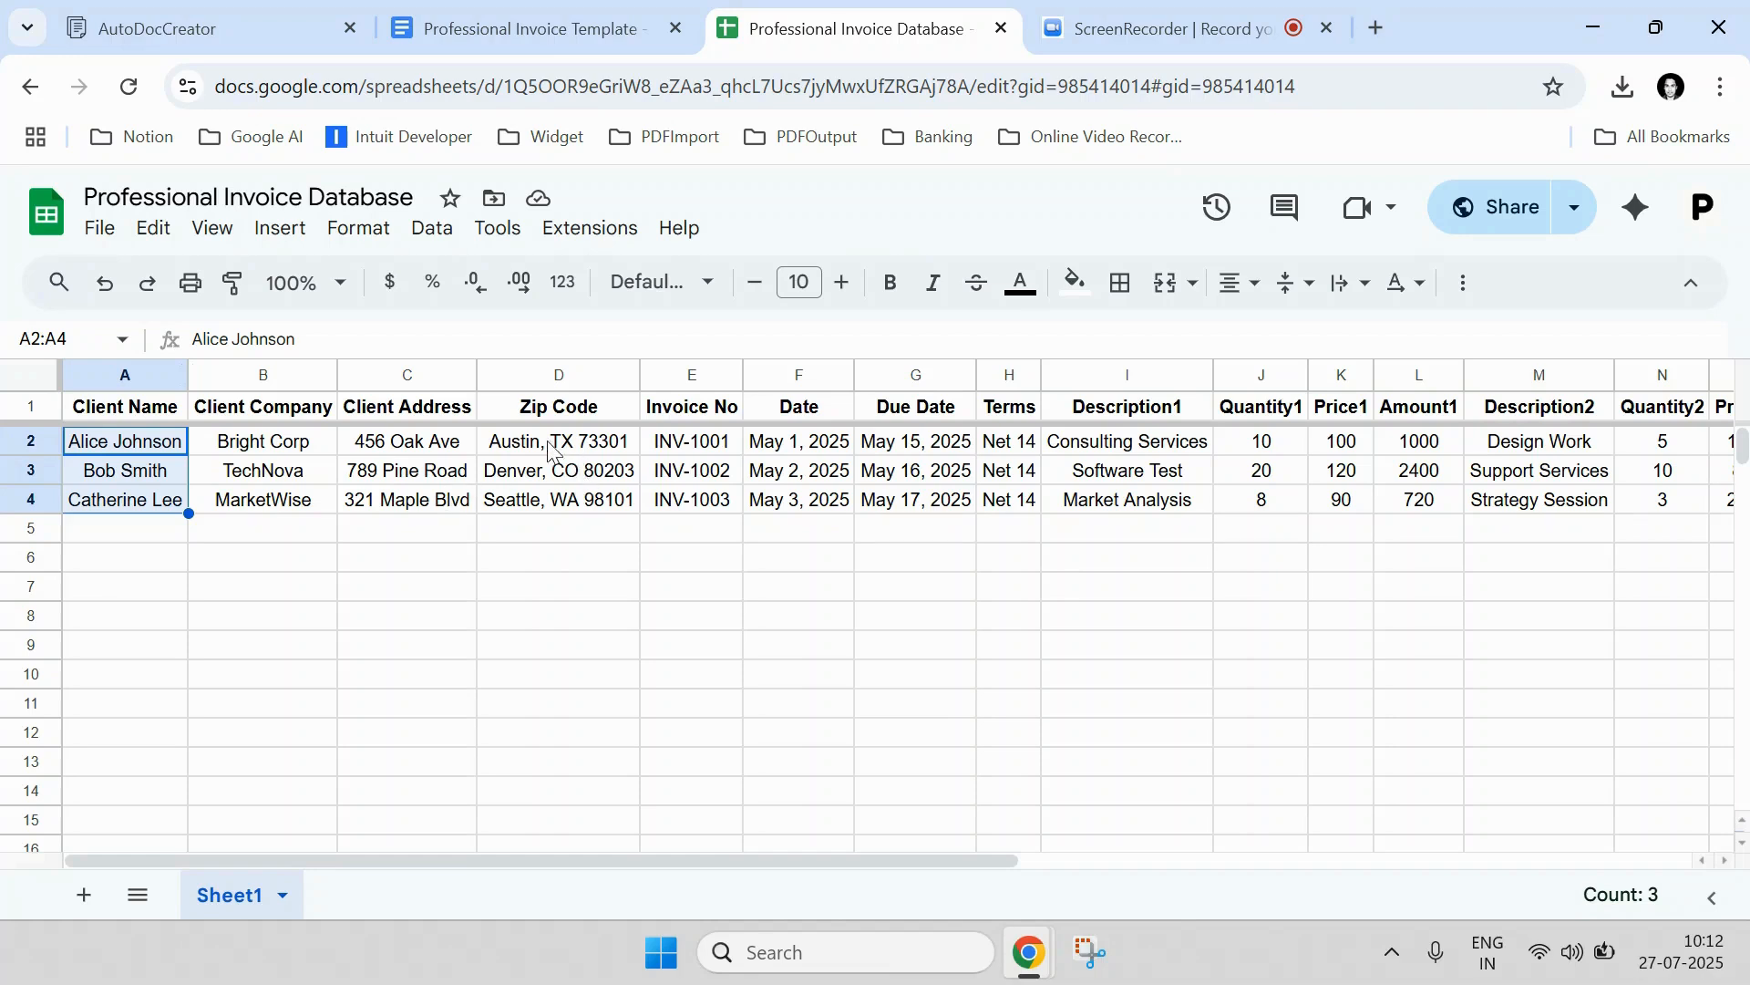
pyautogui.click(103, 456)
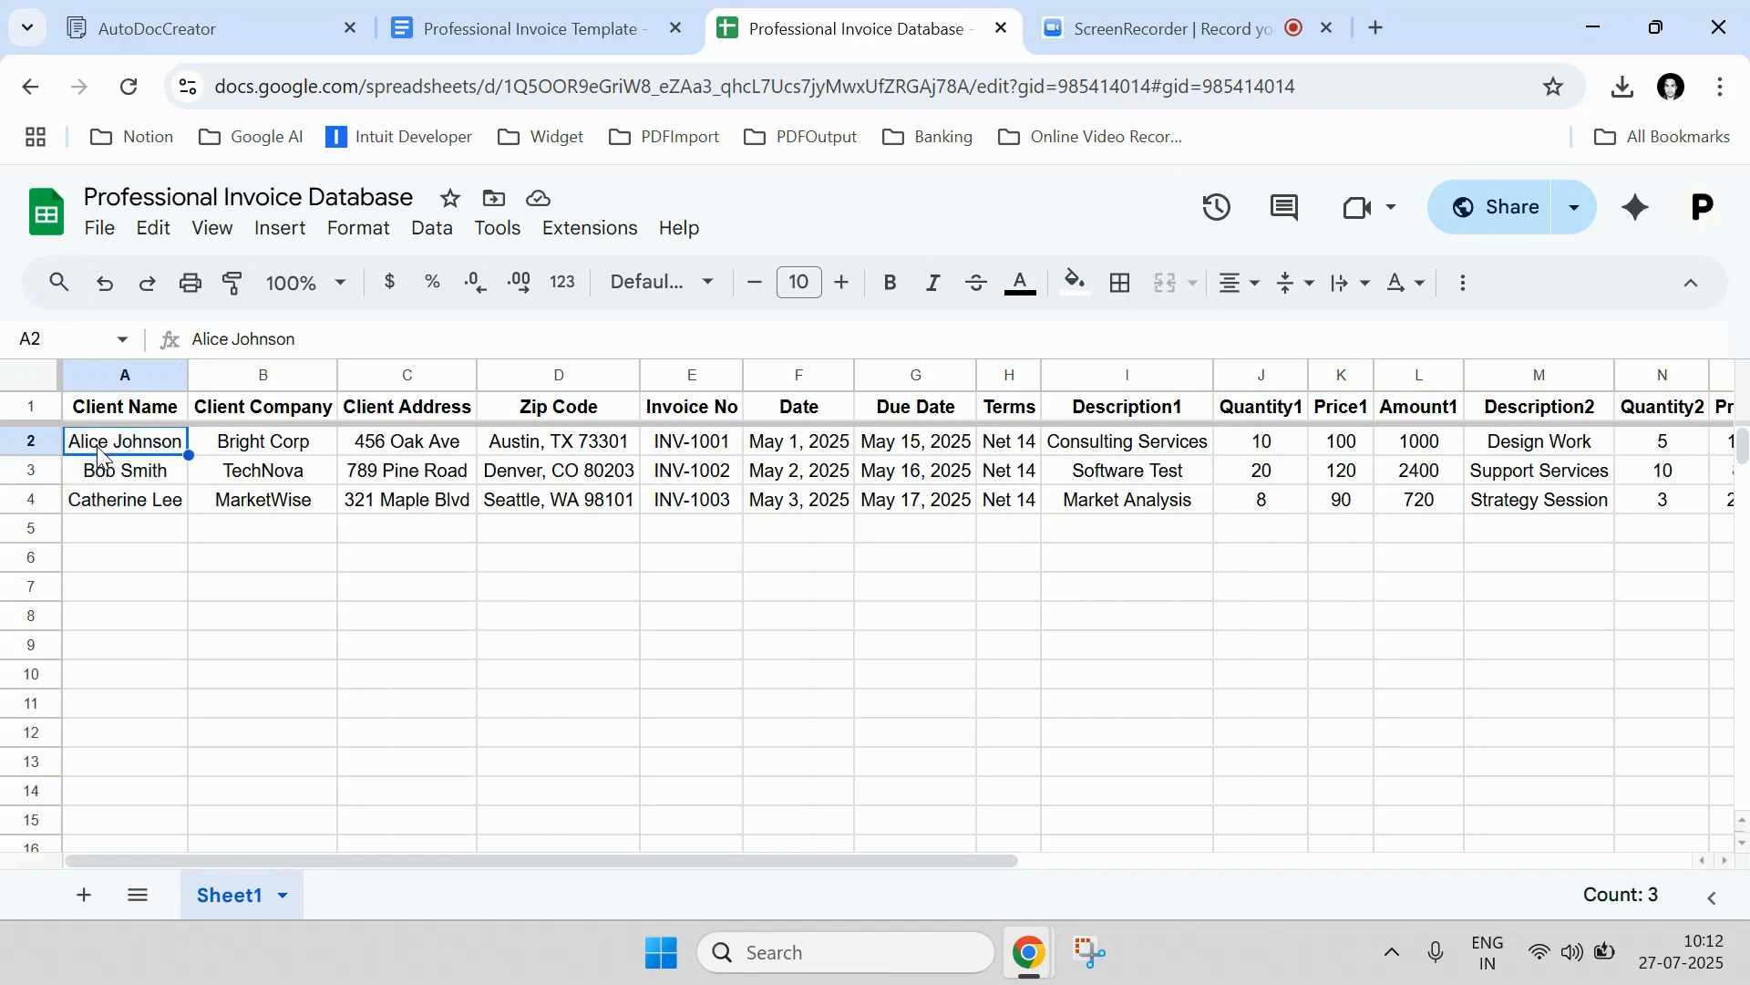
pyautogui.click(224, 453)
pyautogui.click(381, 456)
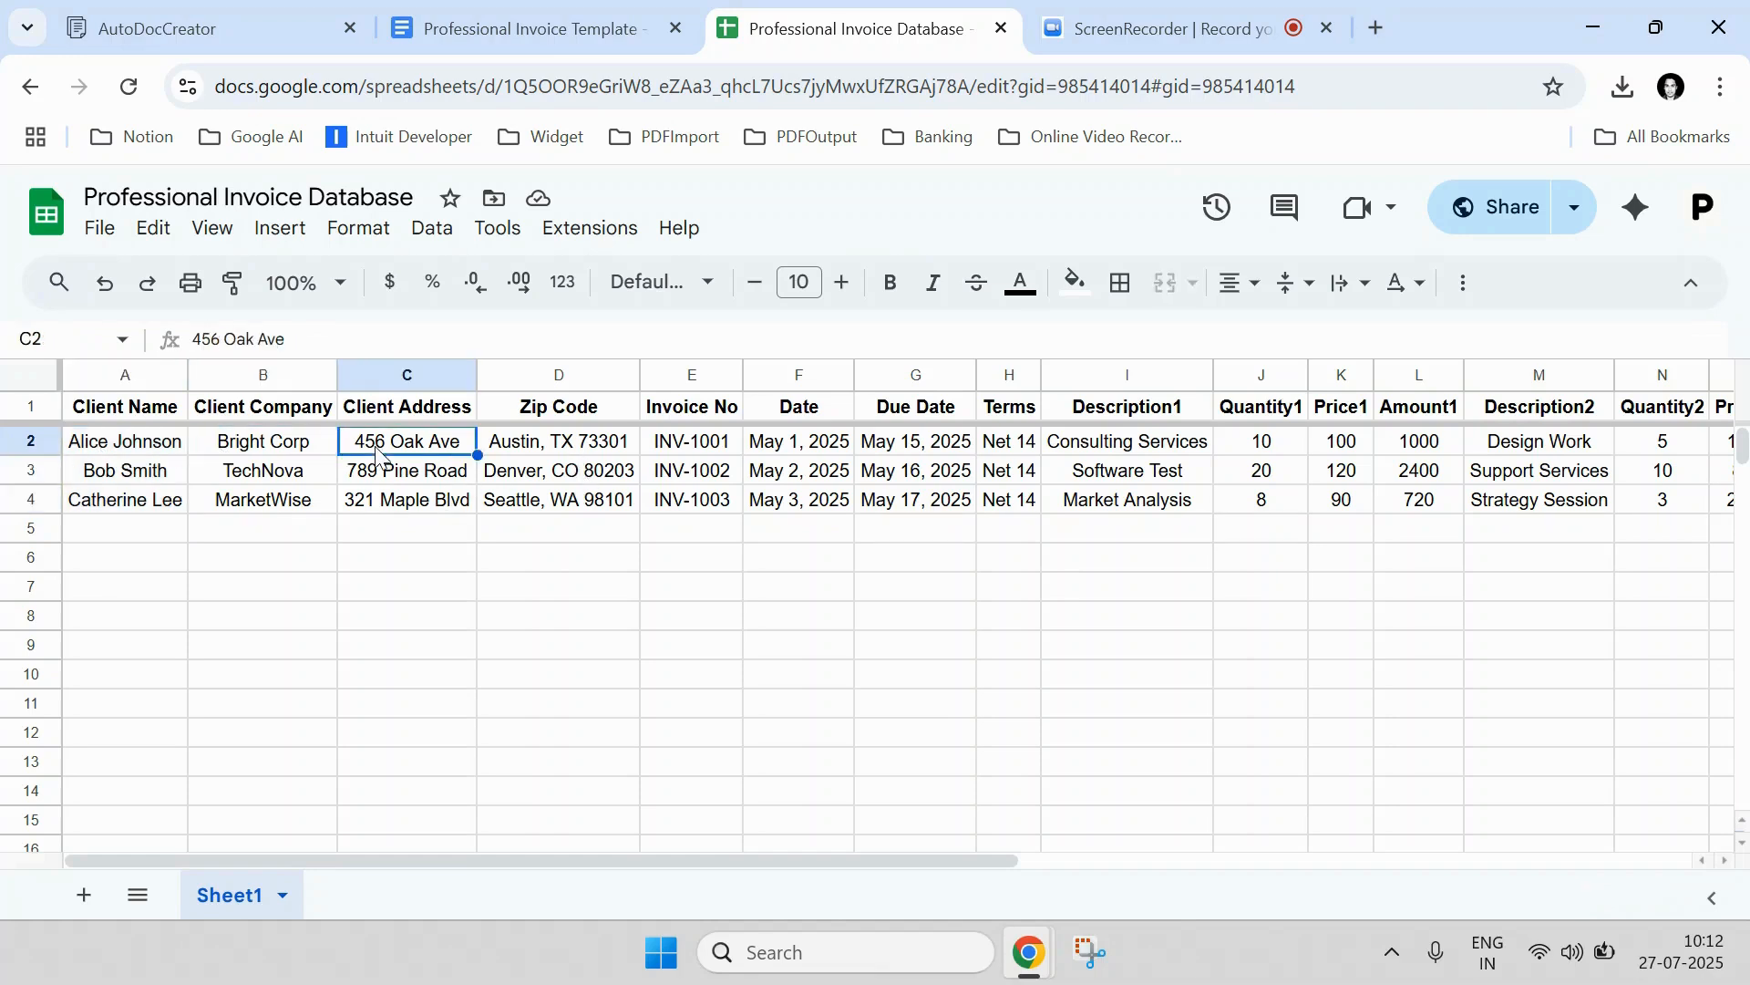
# - Highlight the whole {{Client Name}} placeholder in the template, and select data rows 2 to 4 in the invoice database
pyautogui.click(598, 13)
pyautogui.scroll(5, 766, 604)
pyautogui.scroll(-1, 754, 590)
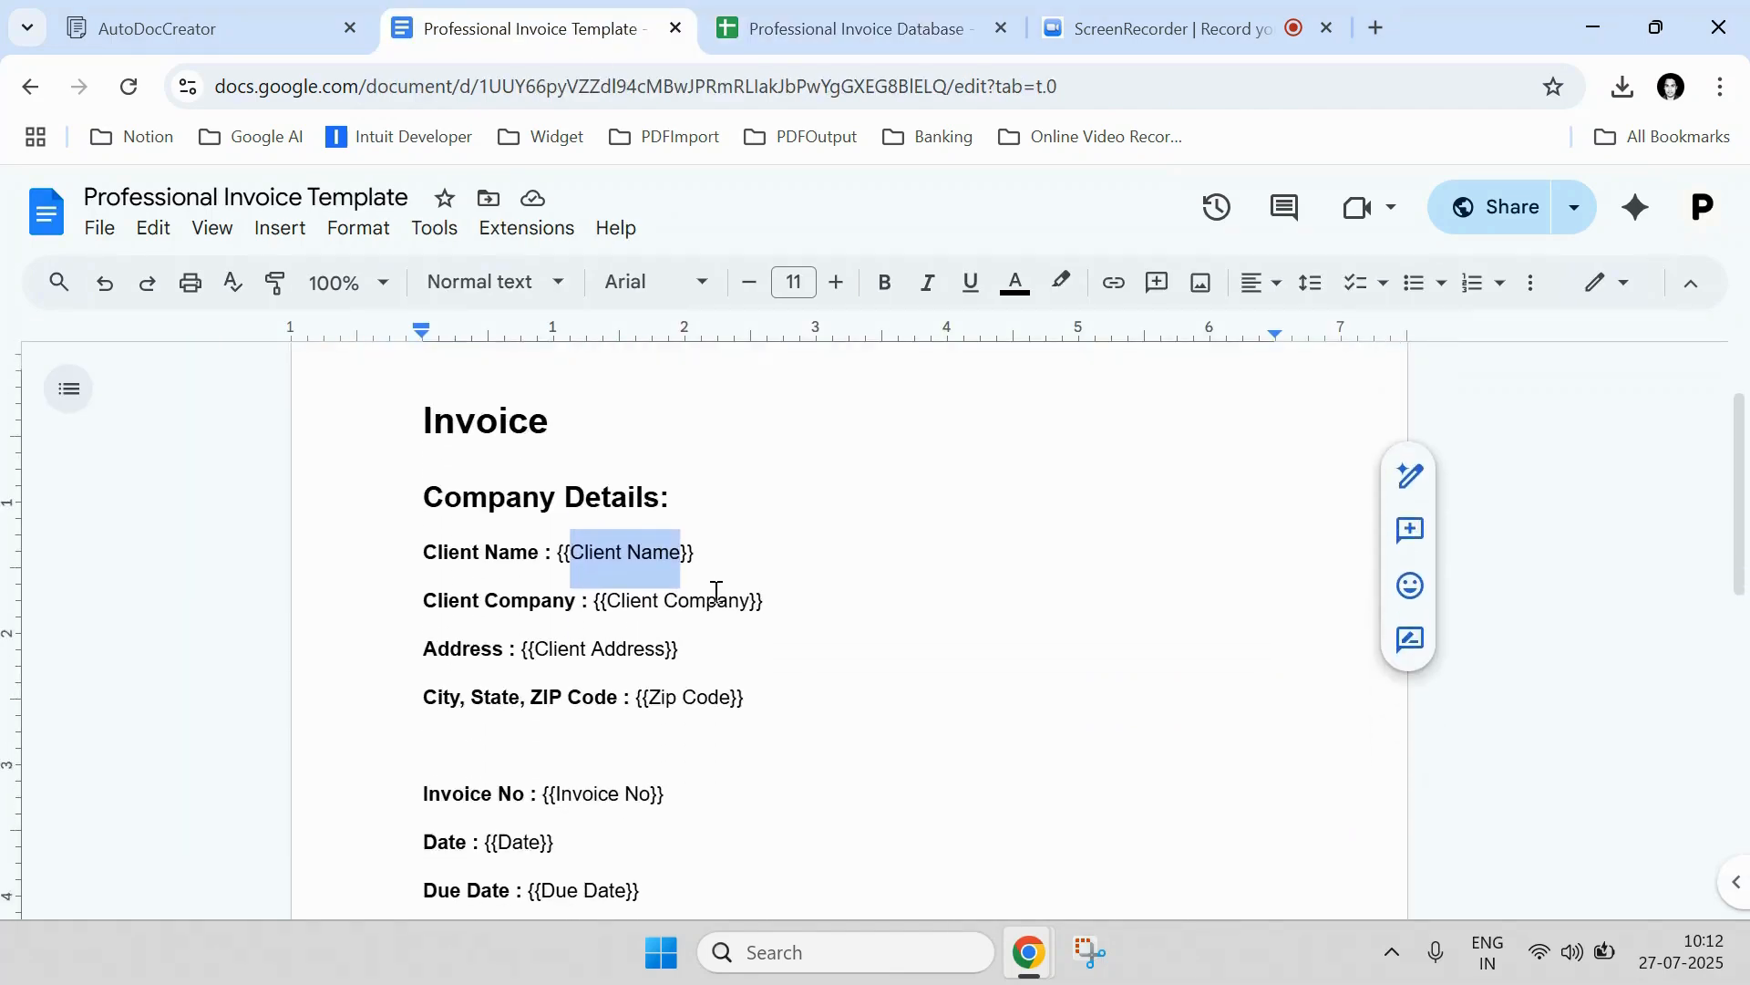
pyautogui.moveTo(691, 547); pyautogui.dragTo(559, 542)
pyautogui.click(769, 12)
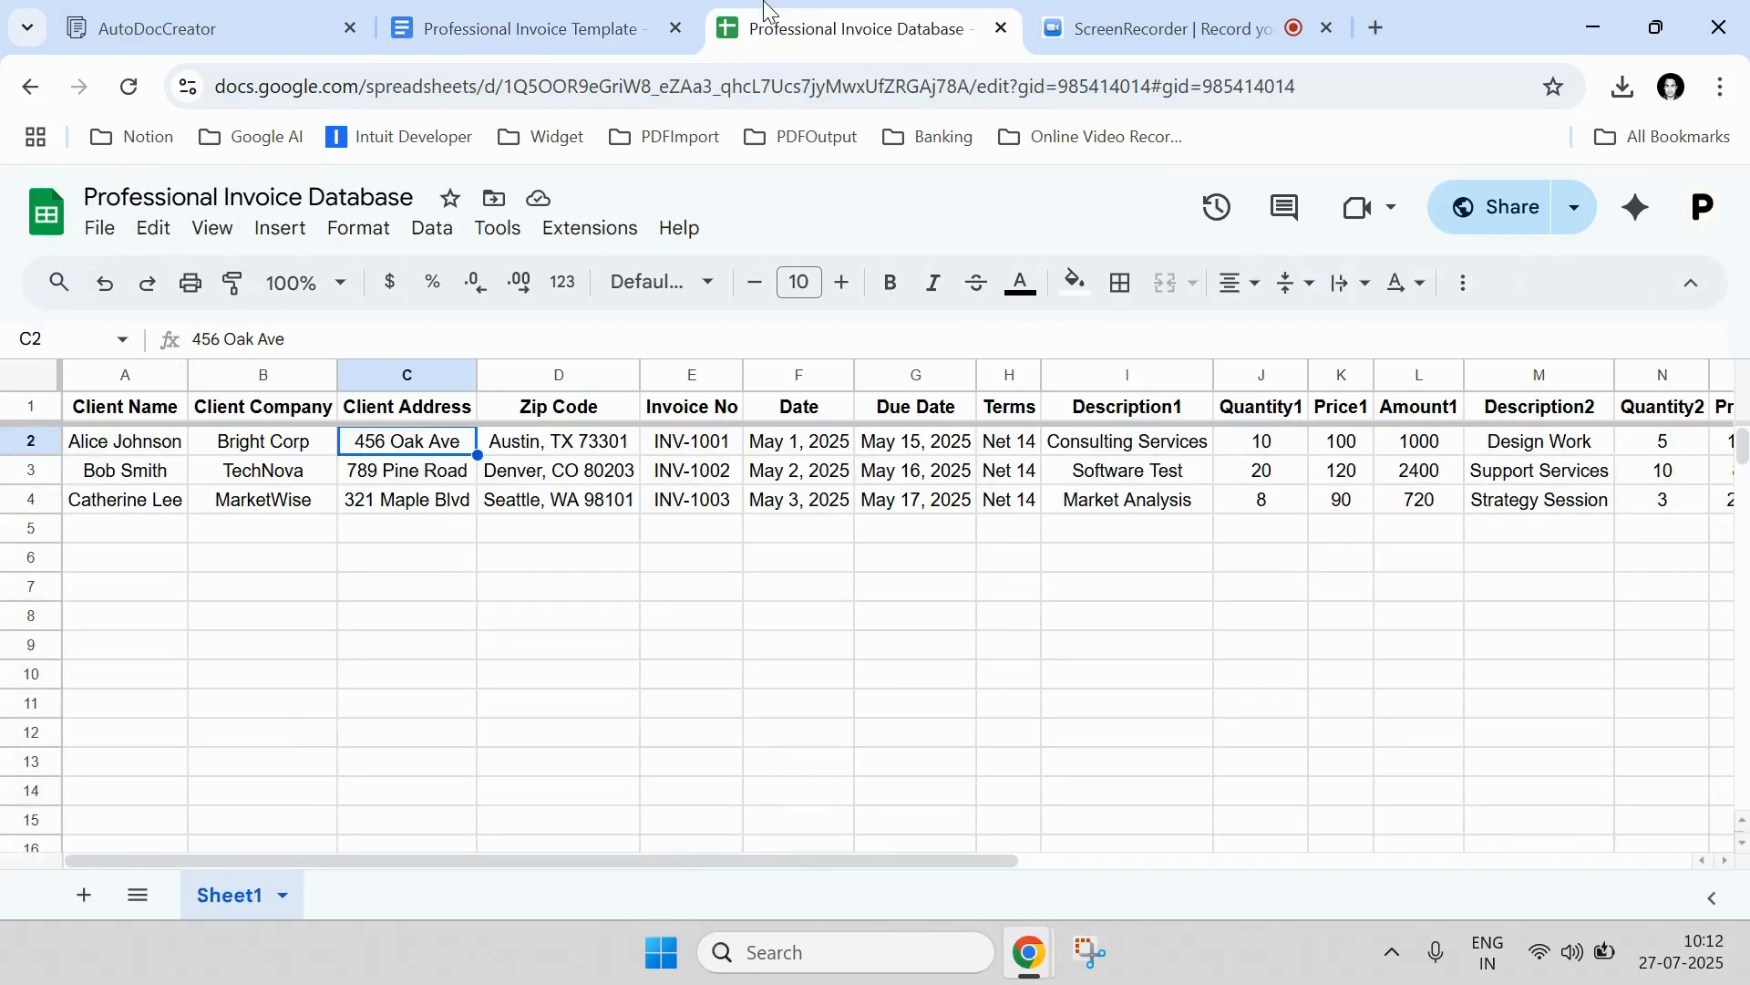
pyautogui.moveTo(30, 442); pyautogui.dragTo(43, 495)
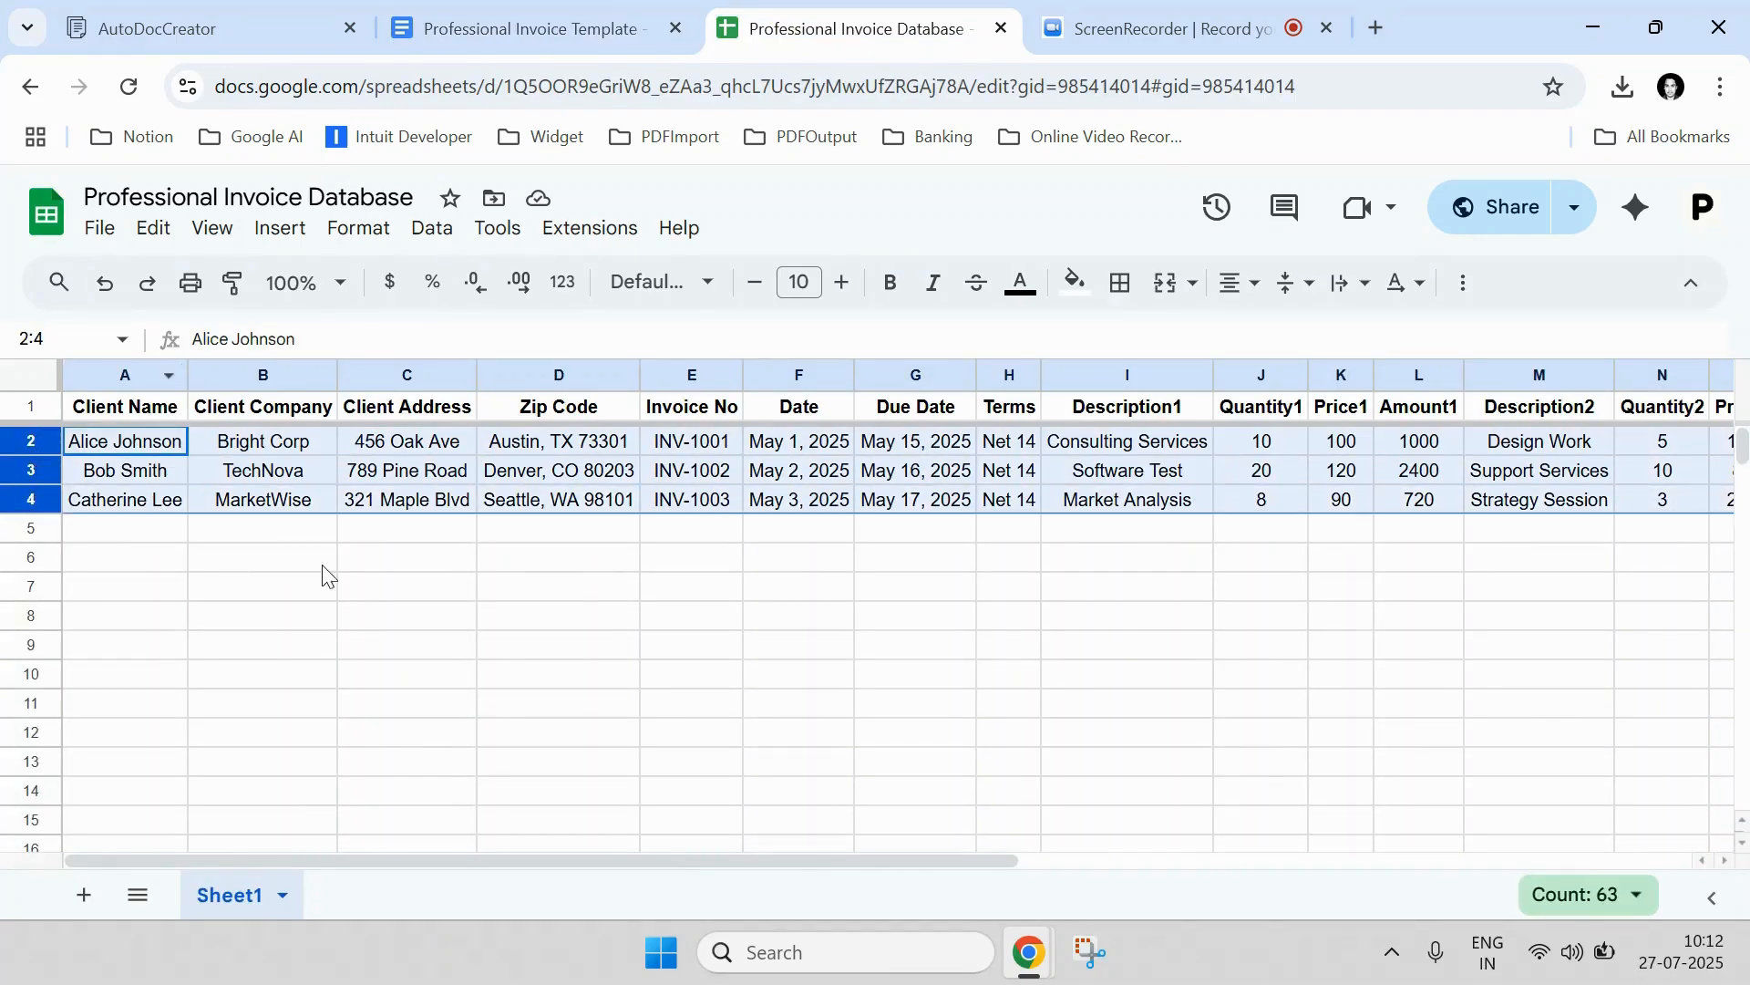
# - Review the template's placeholders against the database, selecting the Invoice No values in E2:E4 for comparison
pyautogui.click(606, 16)
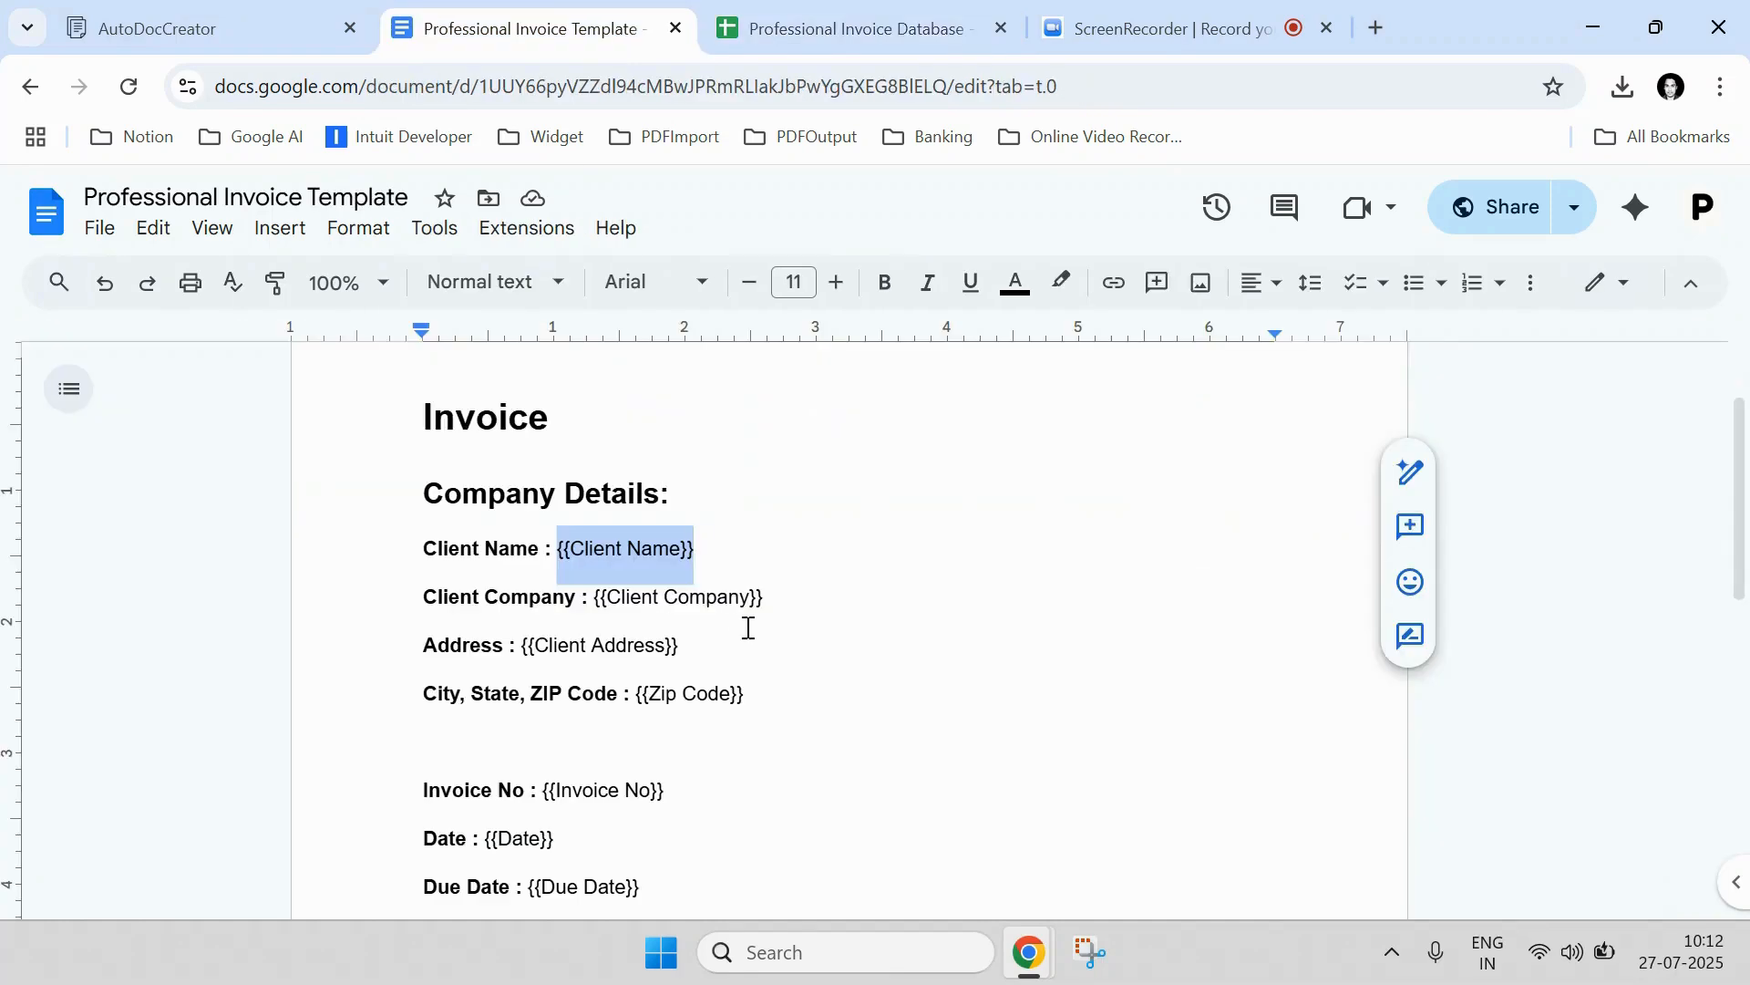
pyautogui.scroll(-8, 741, 620)
pyautogui.scroll(9, 741, 621)
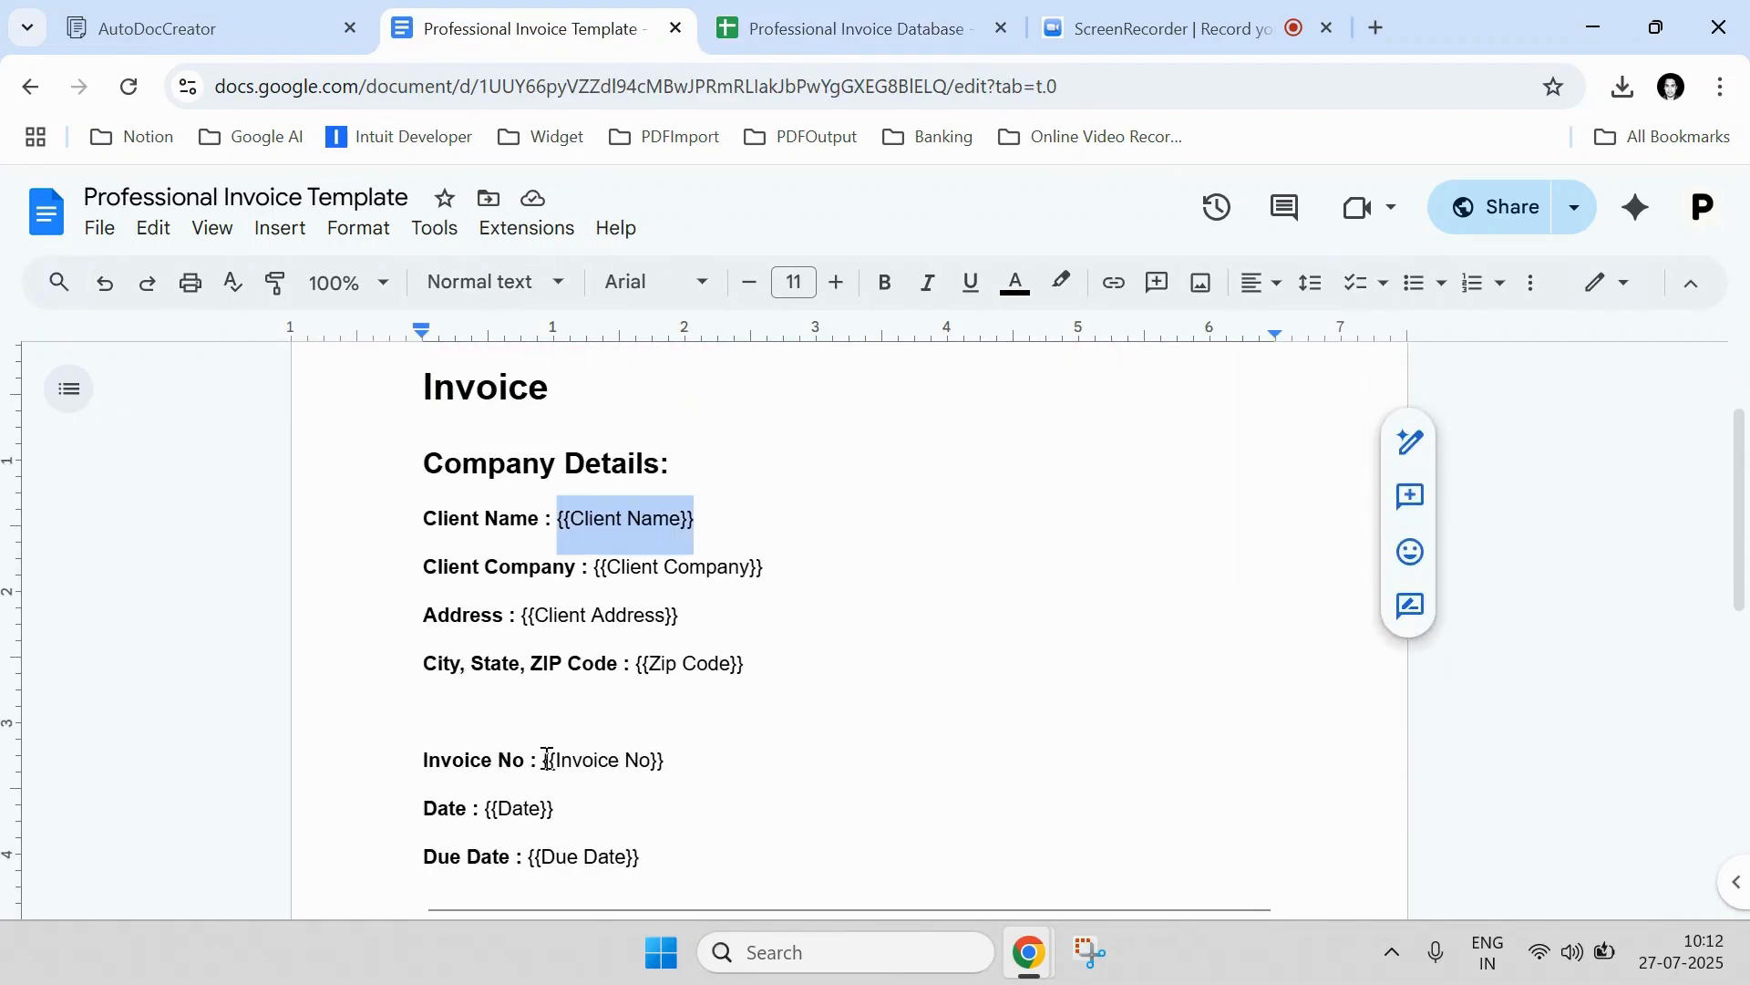
pyautogui.click(847, 28)
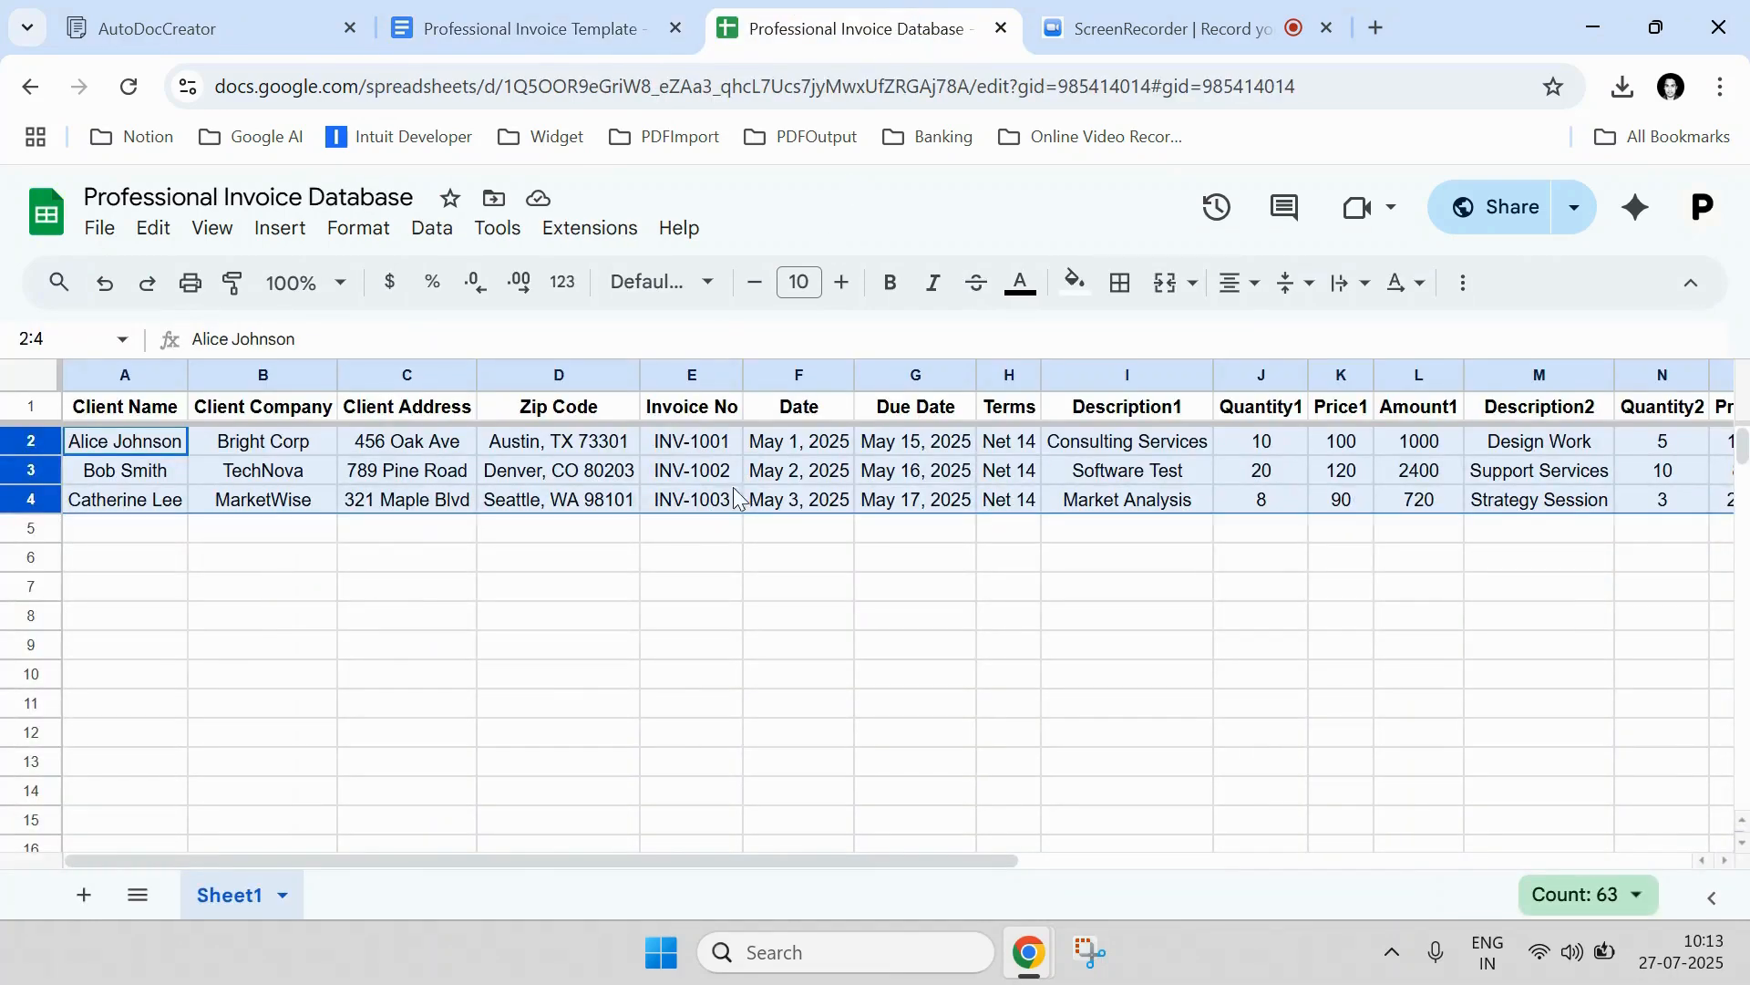
pyautogui.moveTo(698, 445); pyautogui.dragTo(702, 517)
pyautogui.click(612, 18)
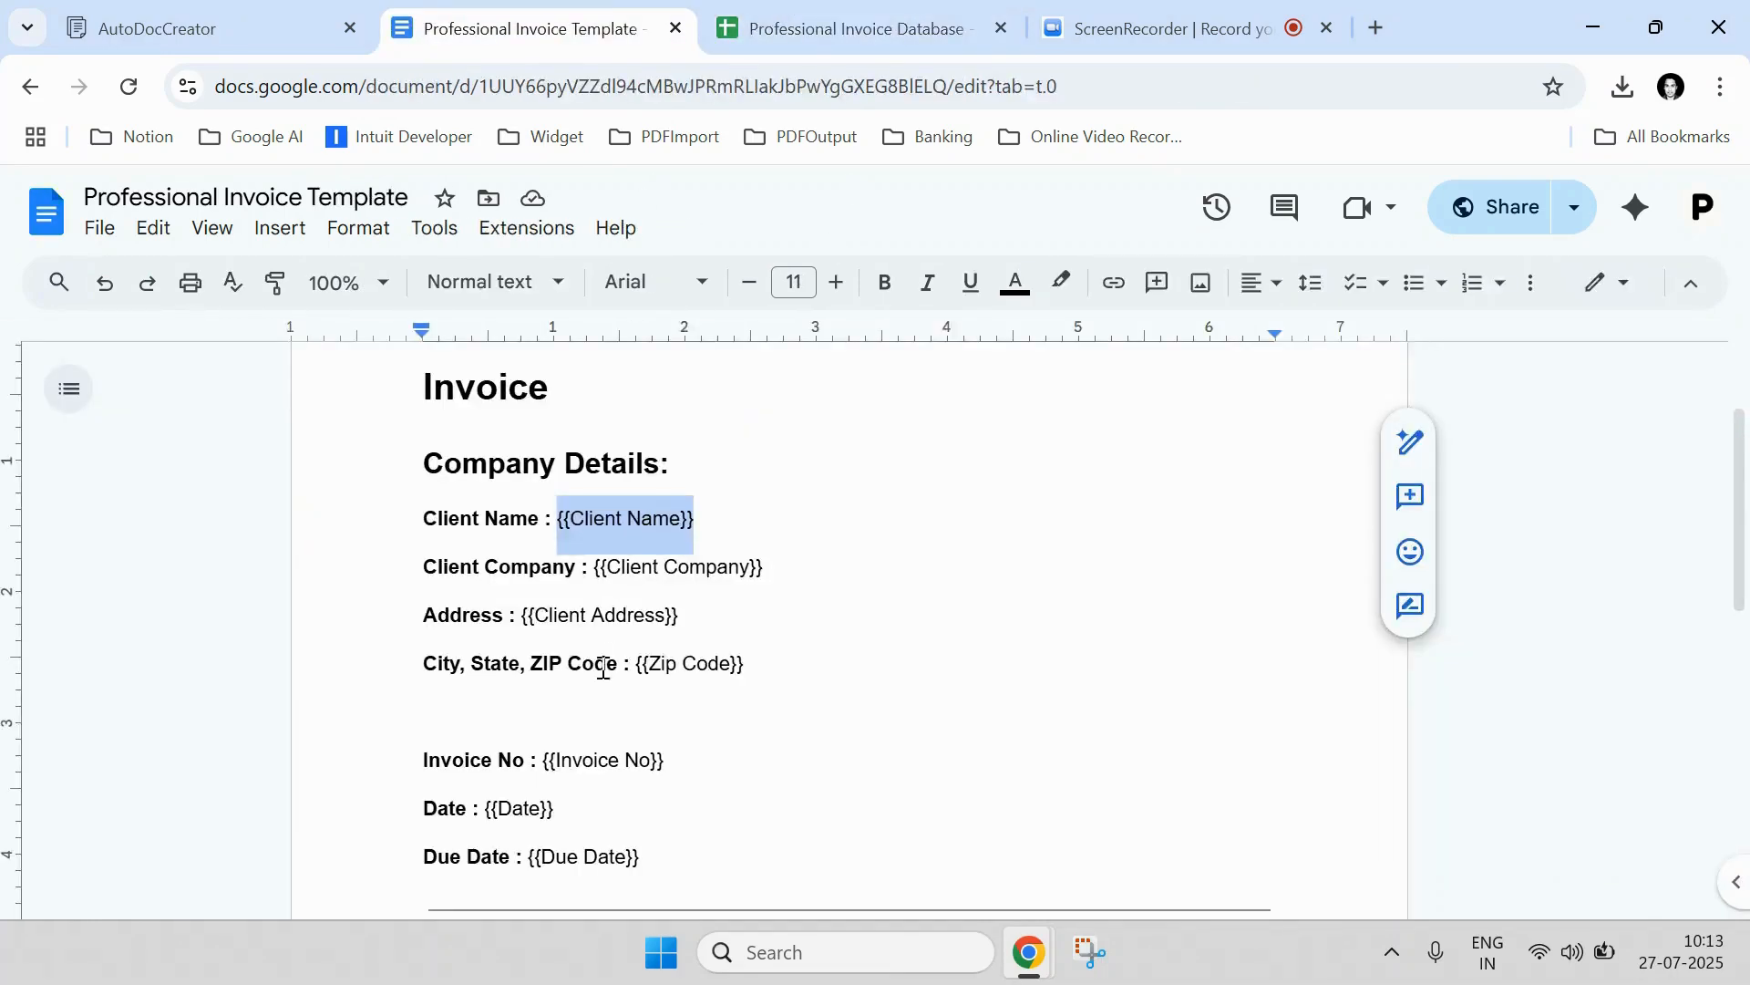
pyautogui.click(820, 28)
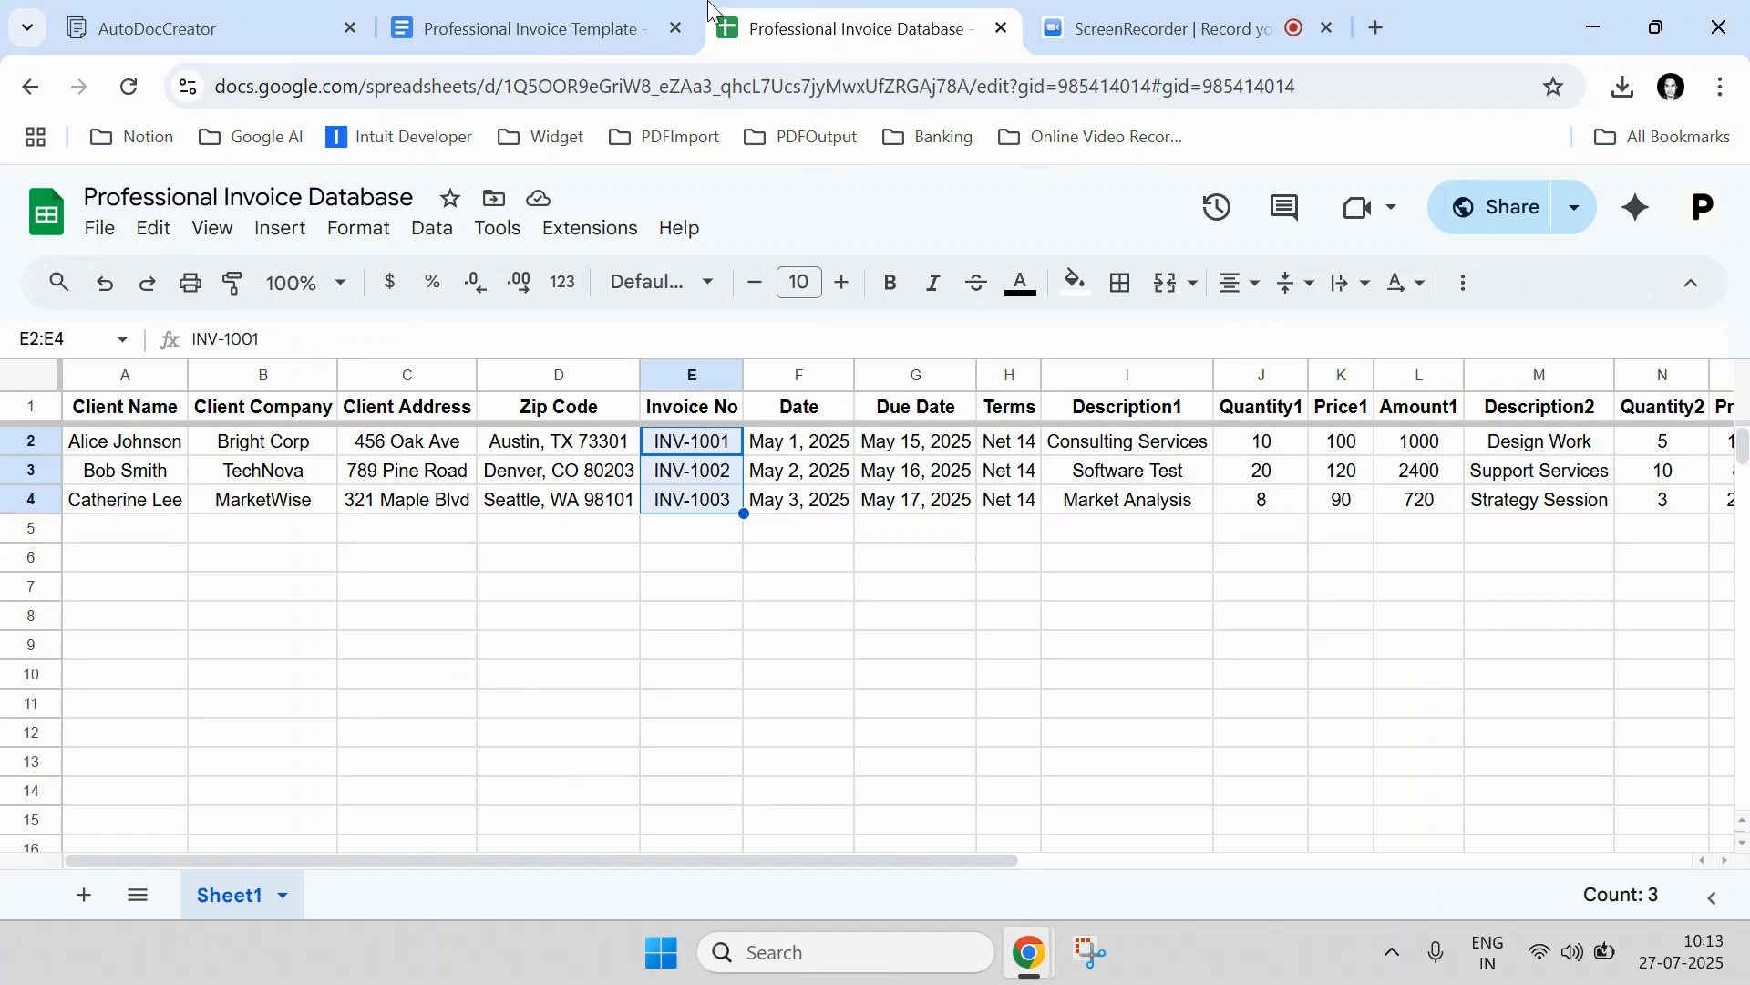
# - Highlight the Client Name text inside the template's curly braces and compare it with the database's column headers
pyautogui.click(638, 27)
pyautogui.click(679, 521)
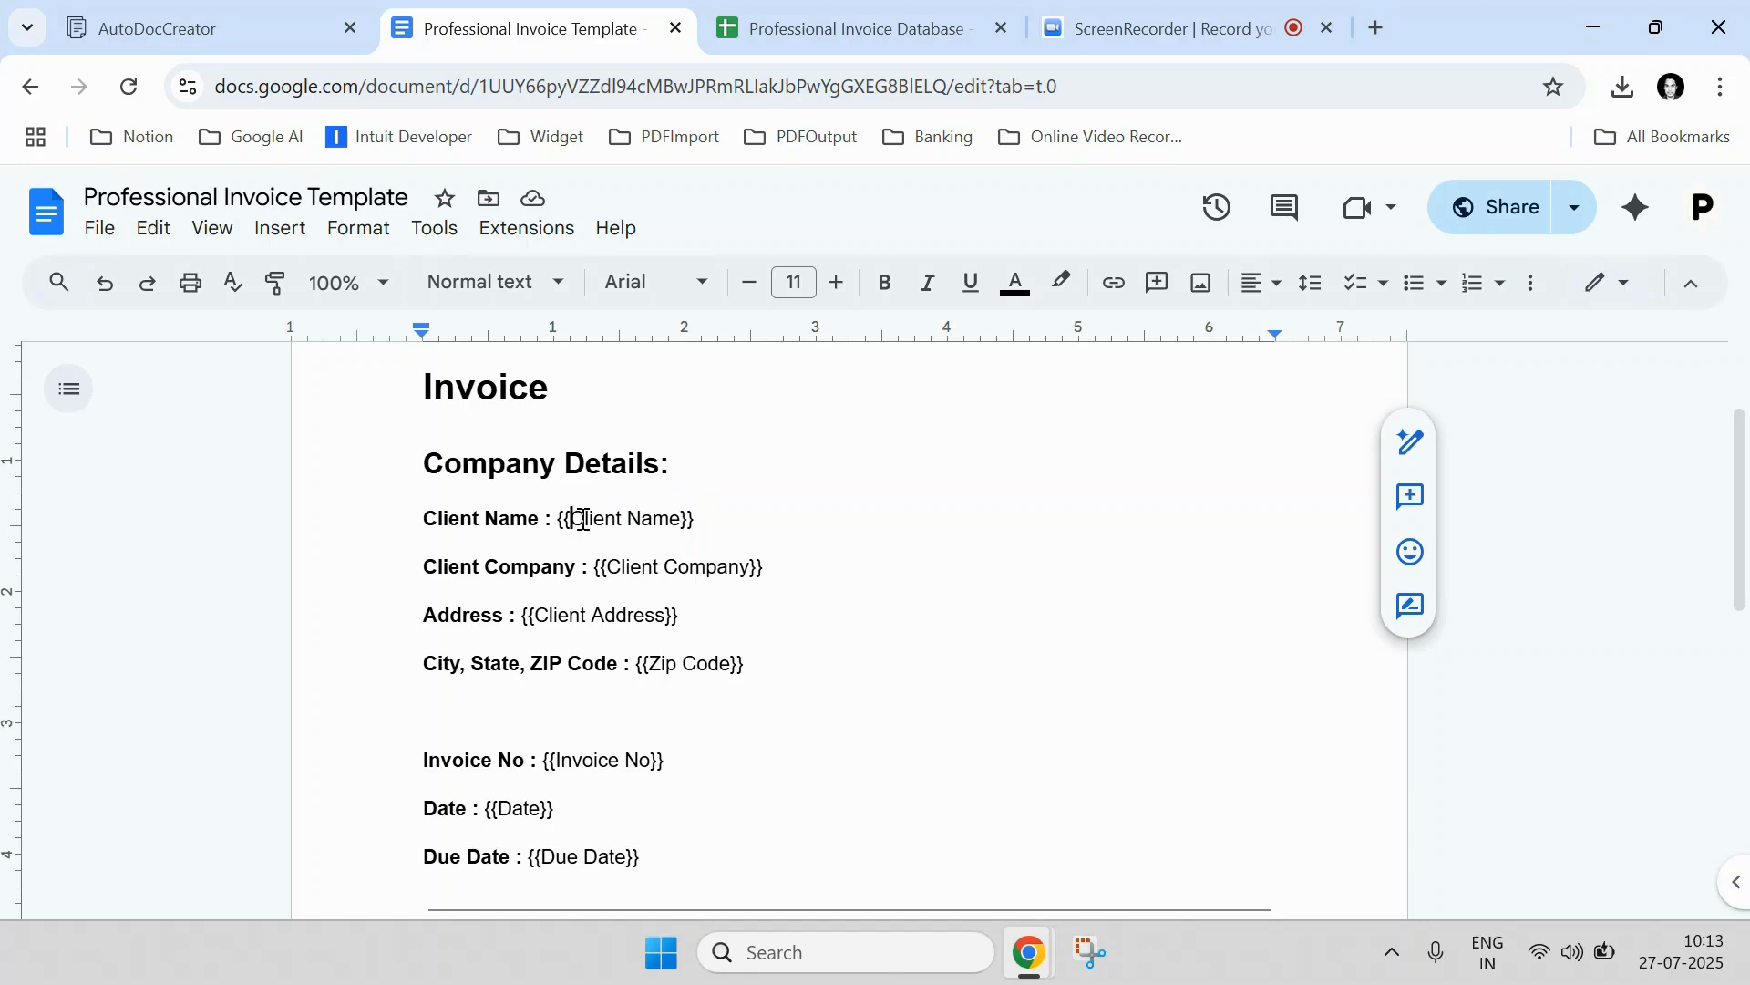
pyautogui.moveTo(583, 520); pyautogui.dragTo(685, 520)
pyautogui.click(848, 28)
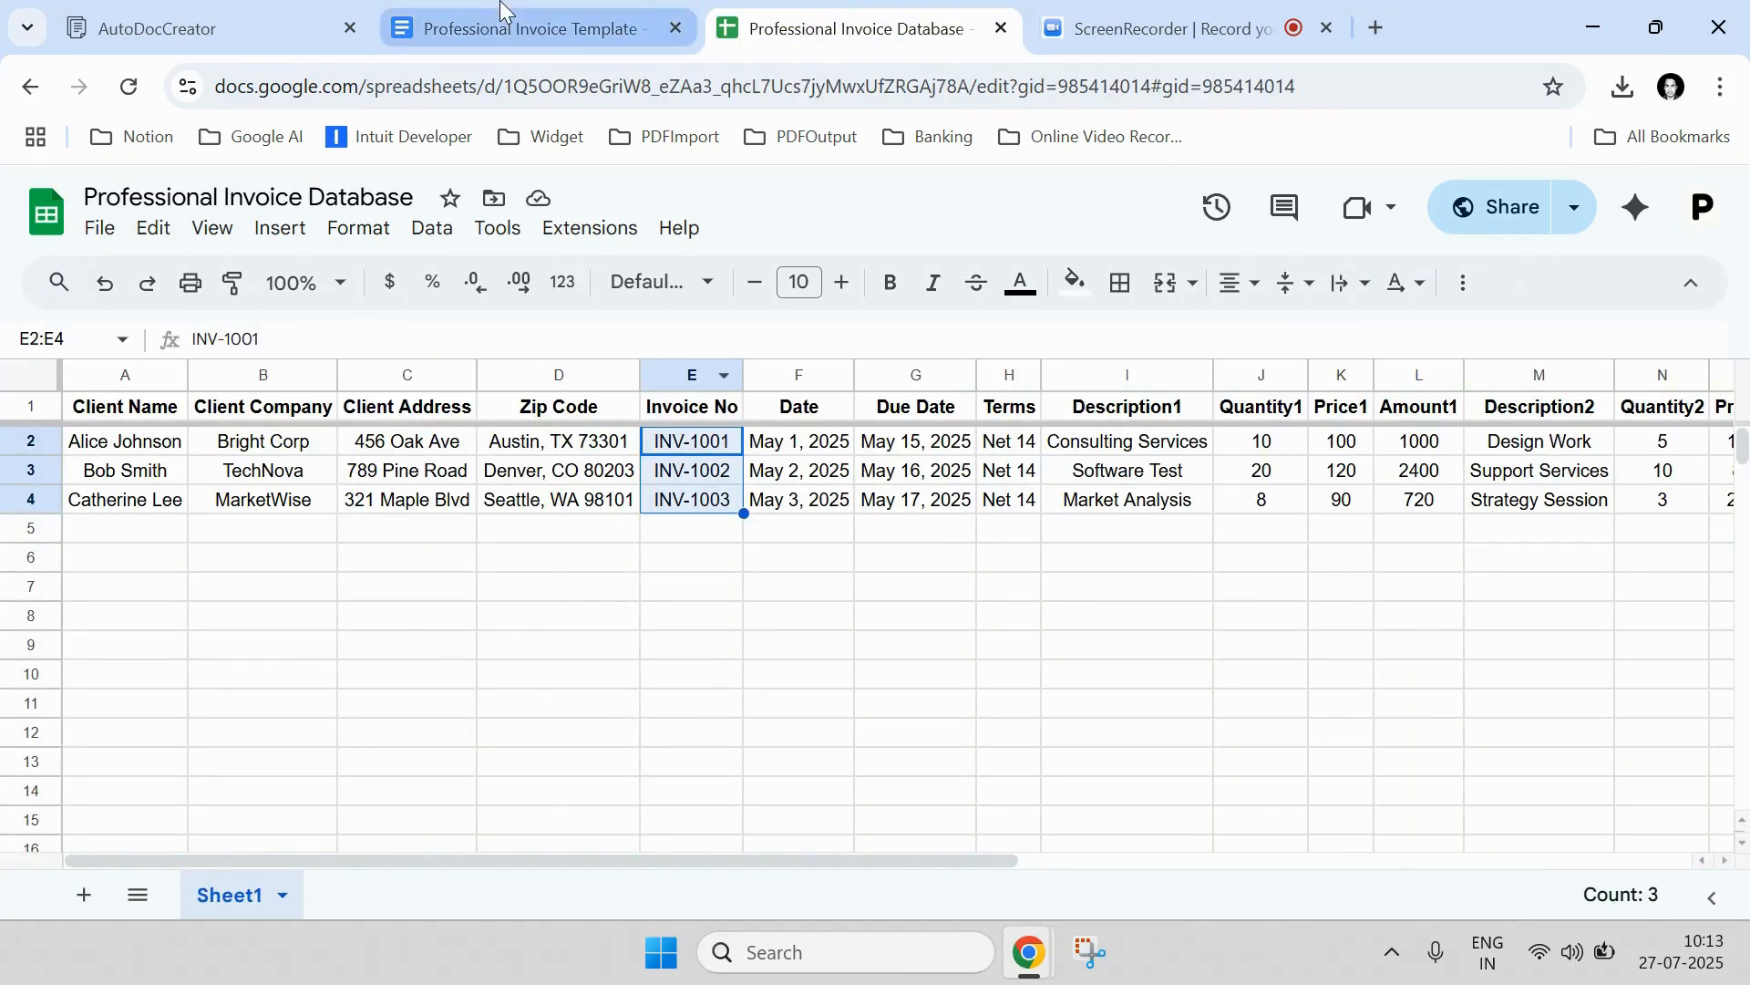
pyautogui.click(515, 27)
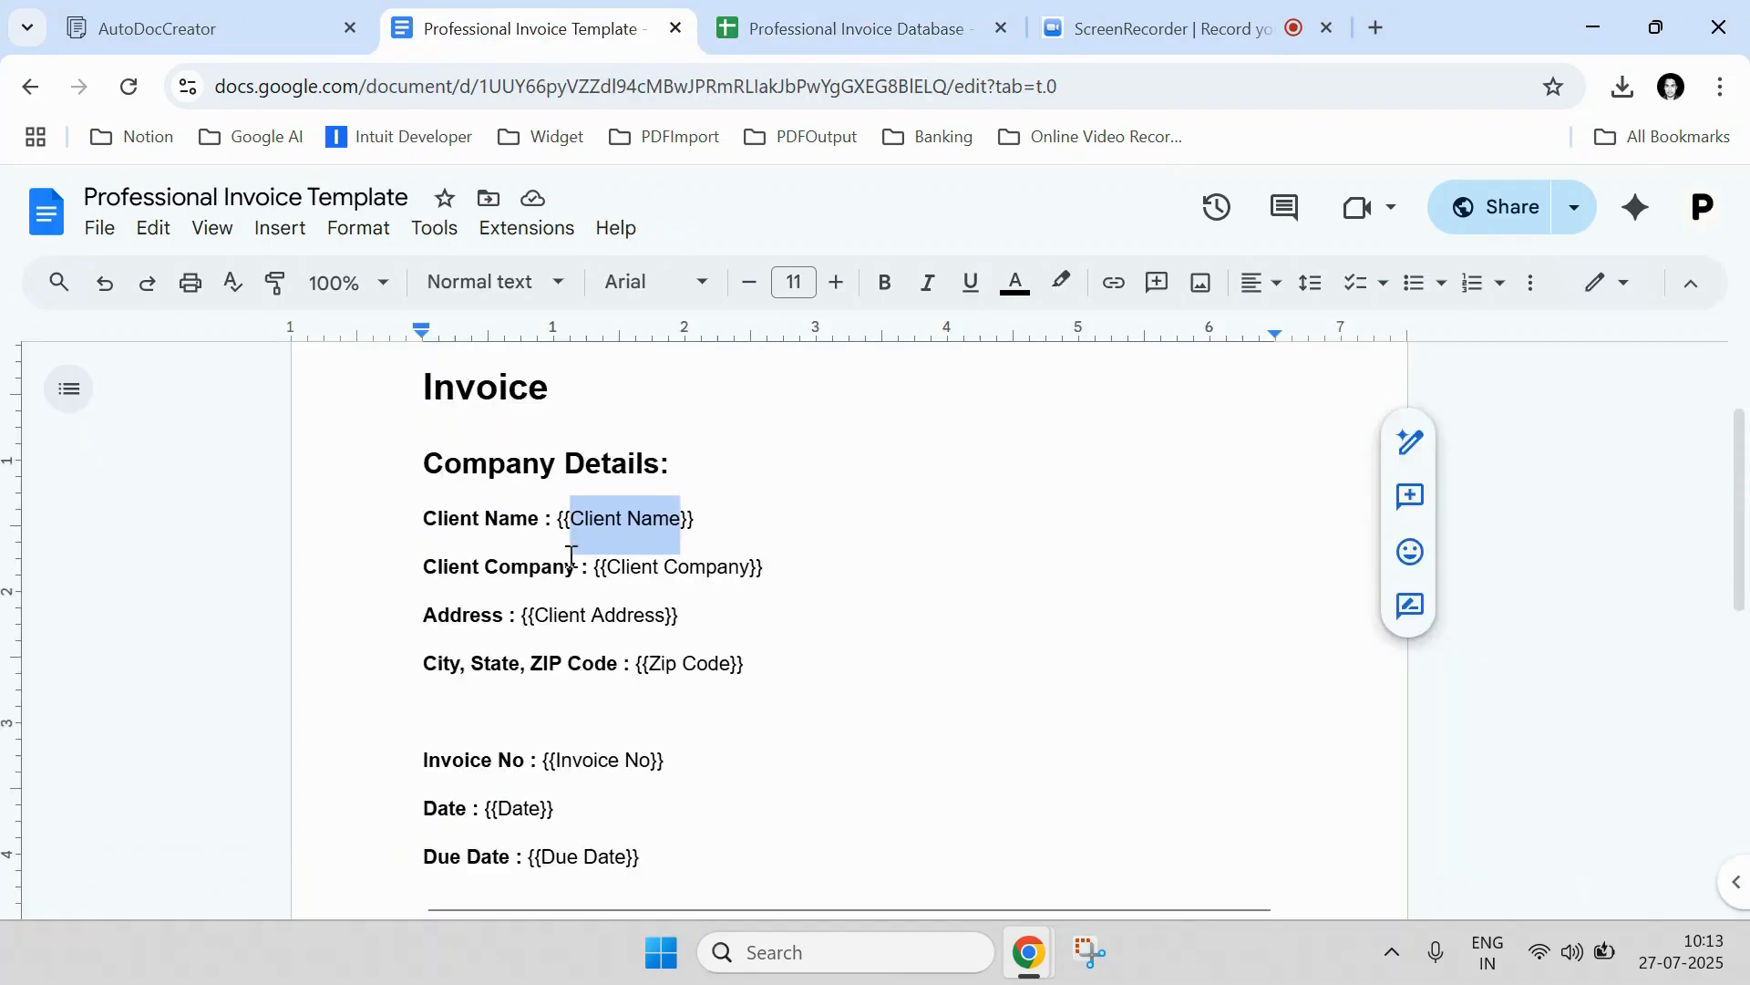
pyautogui.click(580, 484)
pyautogui.click(734, 30)
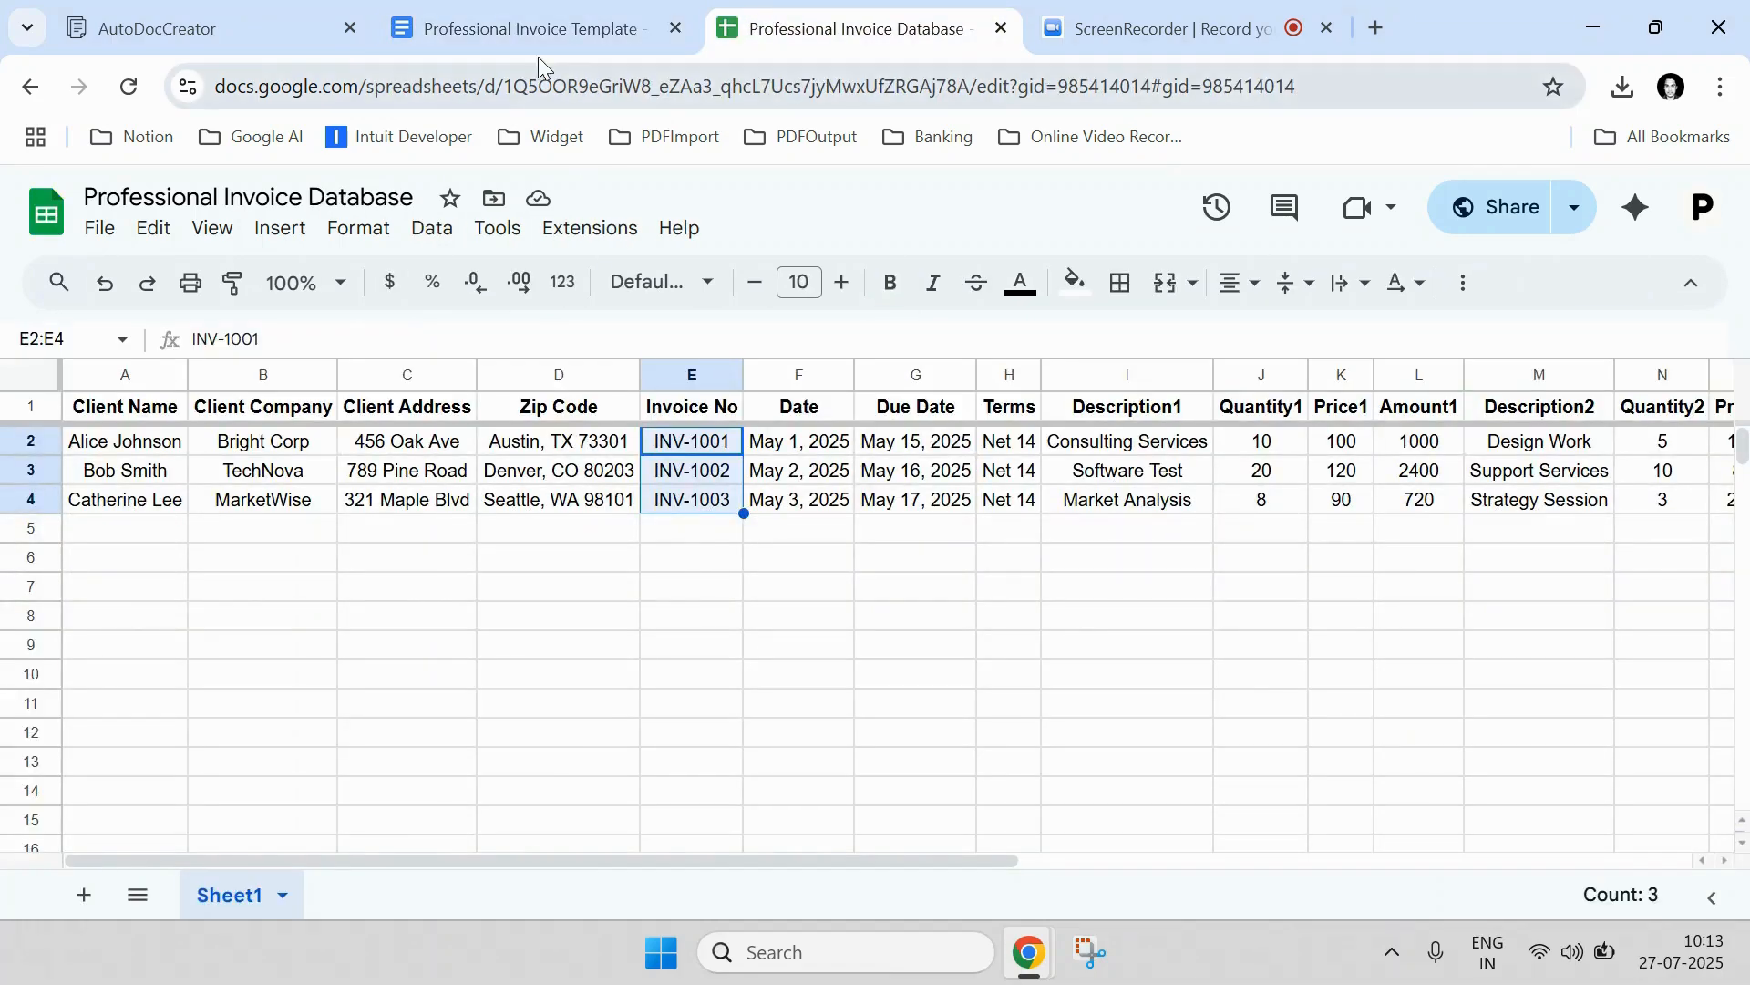
# - Add the trial text "sadasdasdsad" after the template's Invoice heading and remove it again
pyautogui.click(534, 14)
pyautogui.click(569, 371)
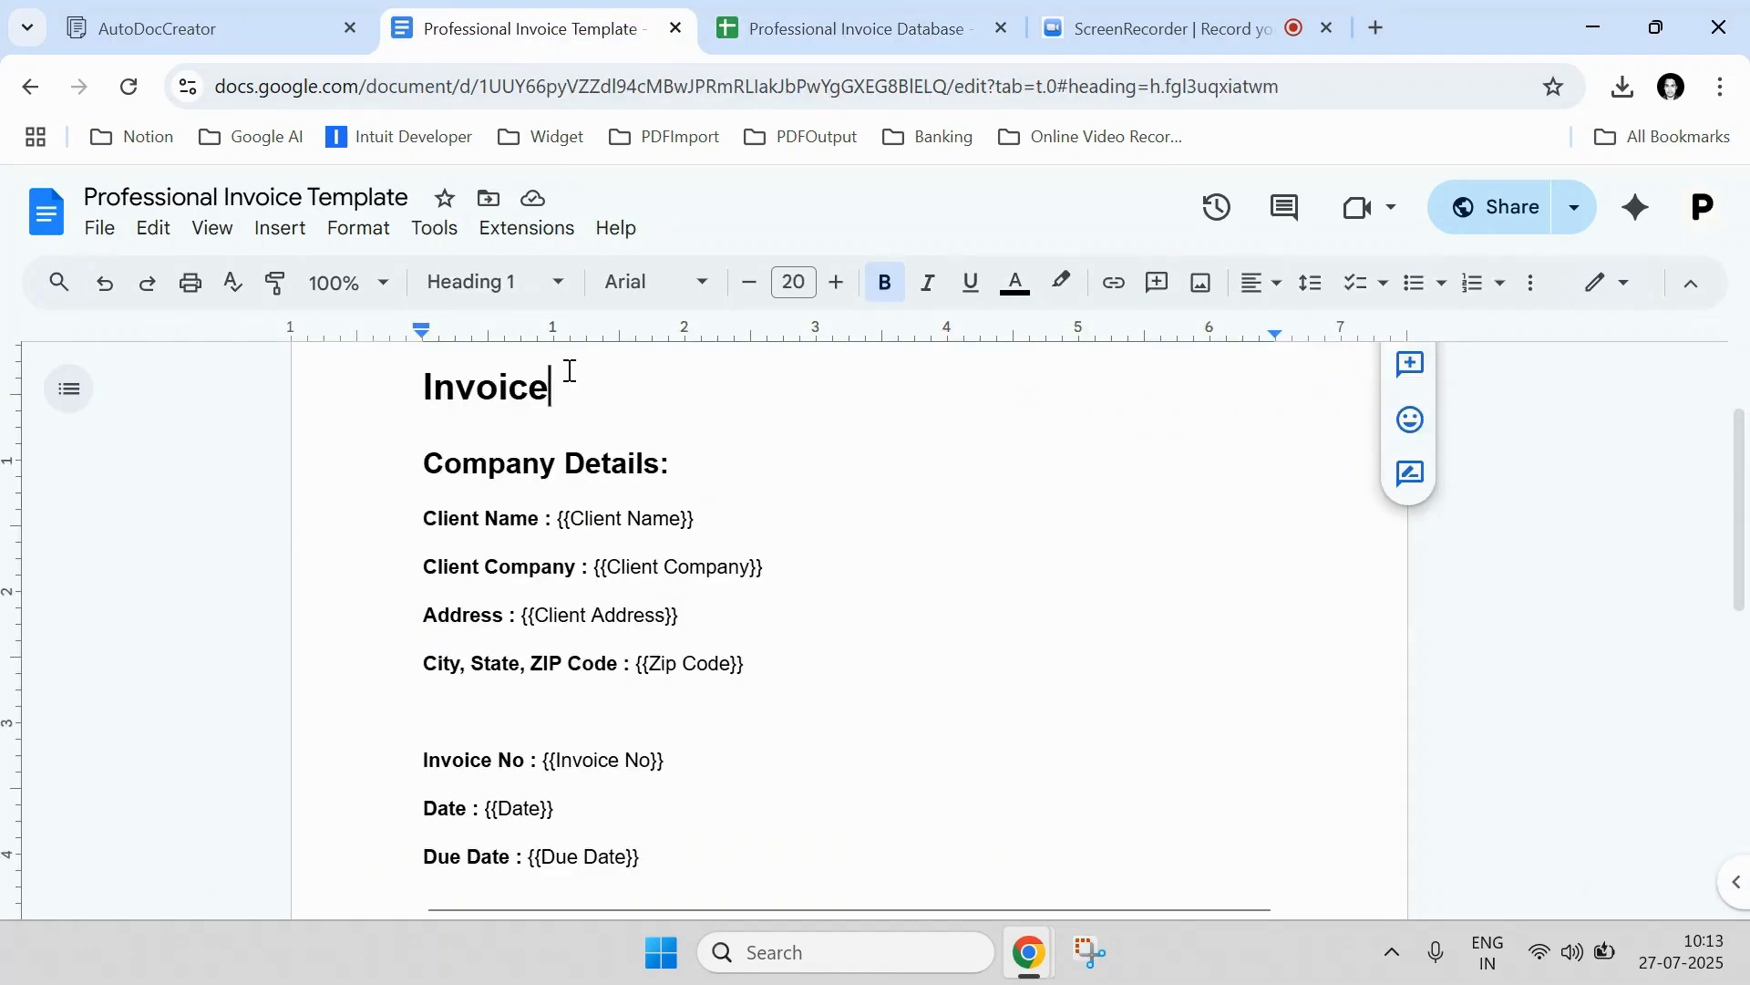
pyautogui.write('sadasdasdsad')
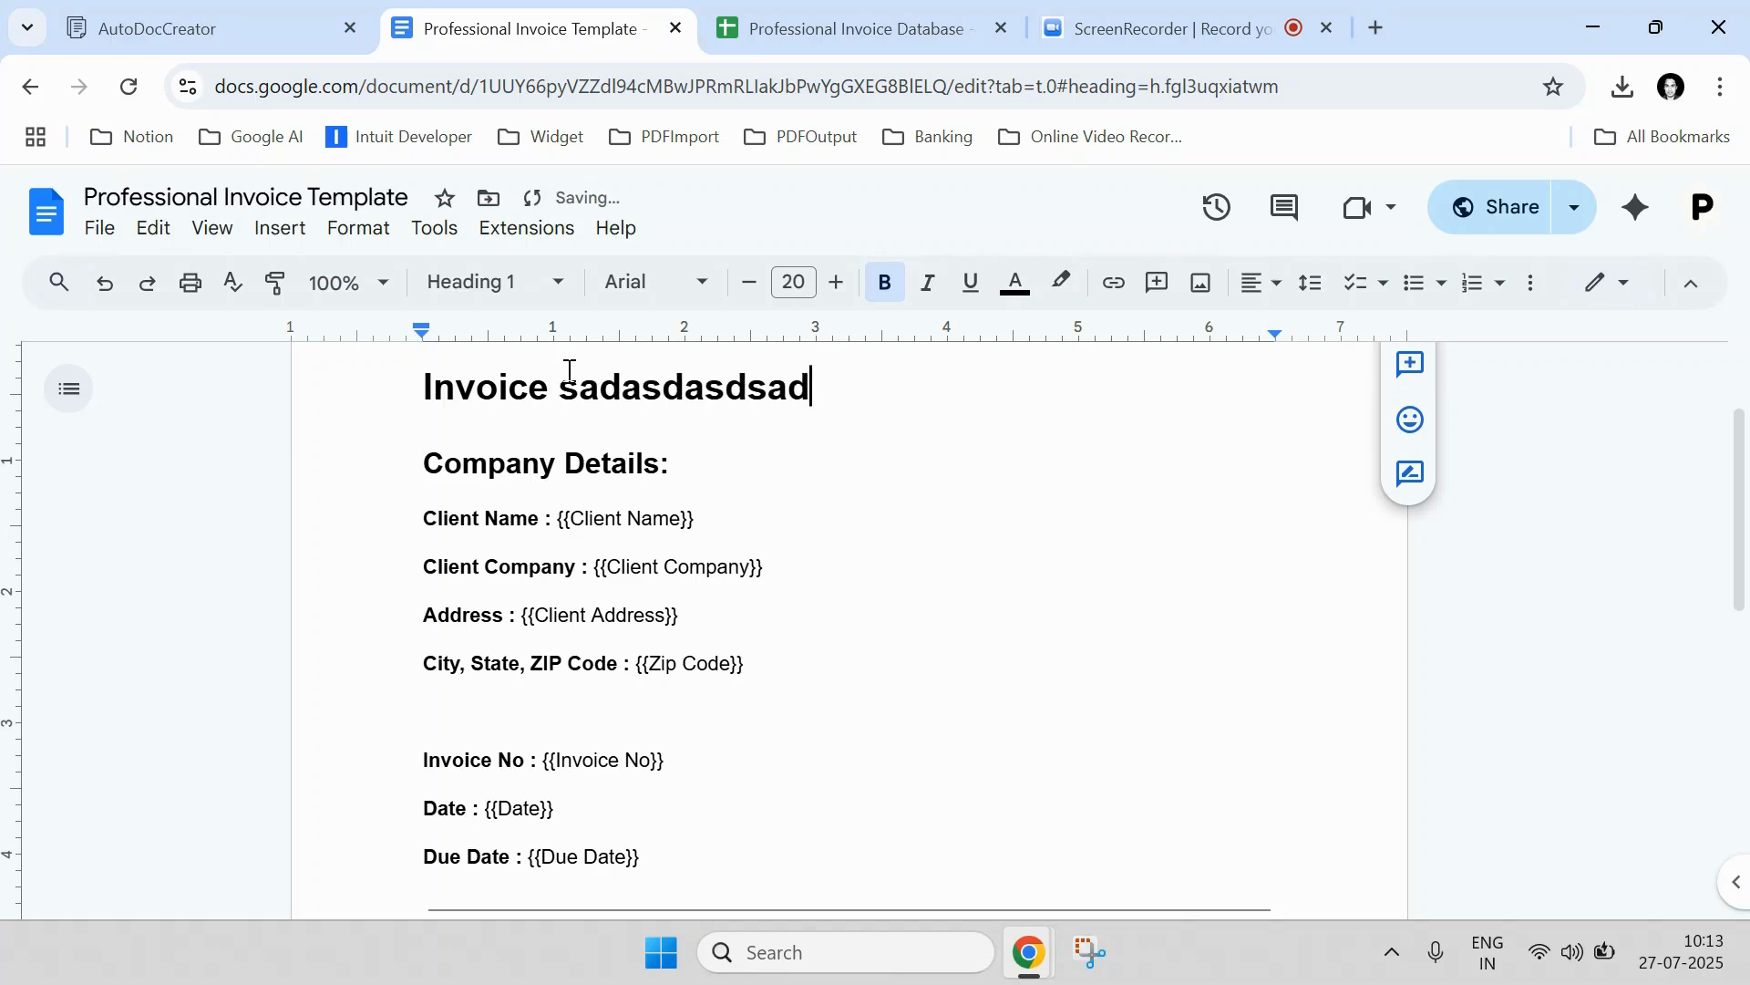
pyautogui.press('BackSpace')
pyautogui.press('BackSpace')
pyautogui.press('BackSpace')
pyautogui.press('BackSpace')
pyautogui.press('BackSpace')
pyautogui.press('BackSpace')
pyautogui.press('BackSpace')
pyautogui.press('BackSpace')
pyautogui.press('BackSpace')
pyautogui.press('BackSpace')
pyautogui.press('BackSpace')
pyautogui.press('BackSpace')
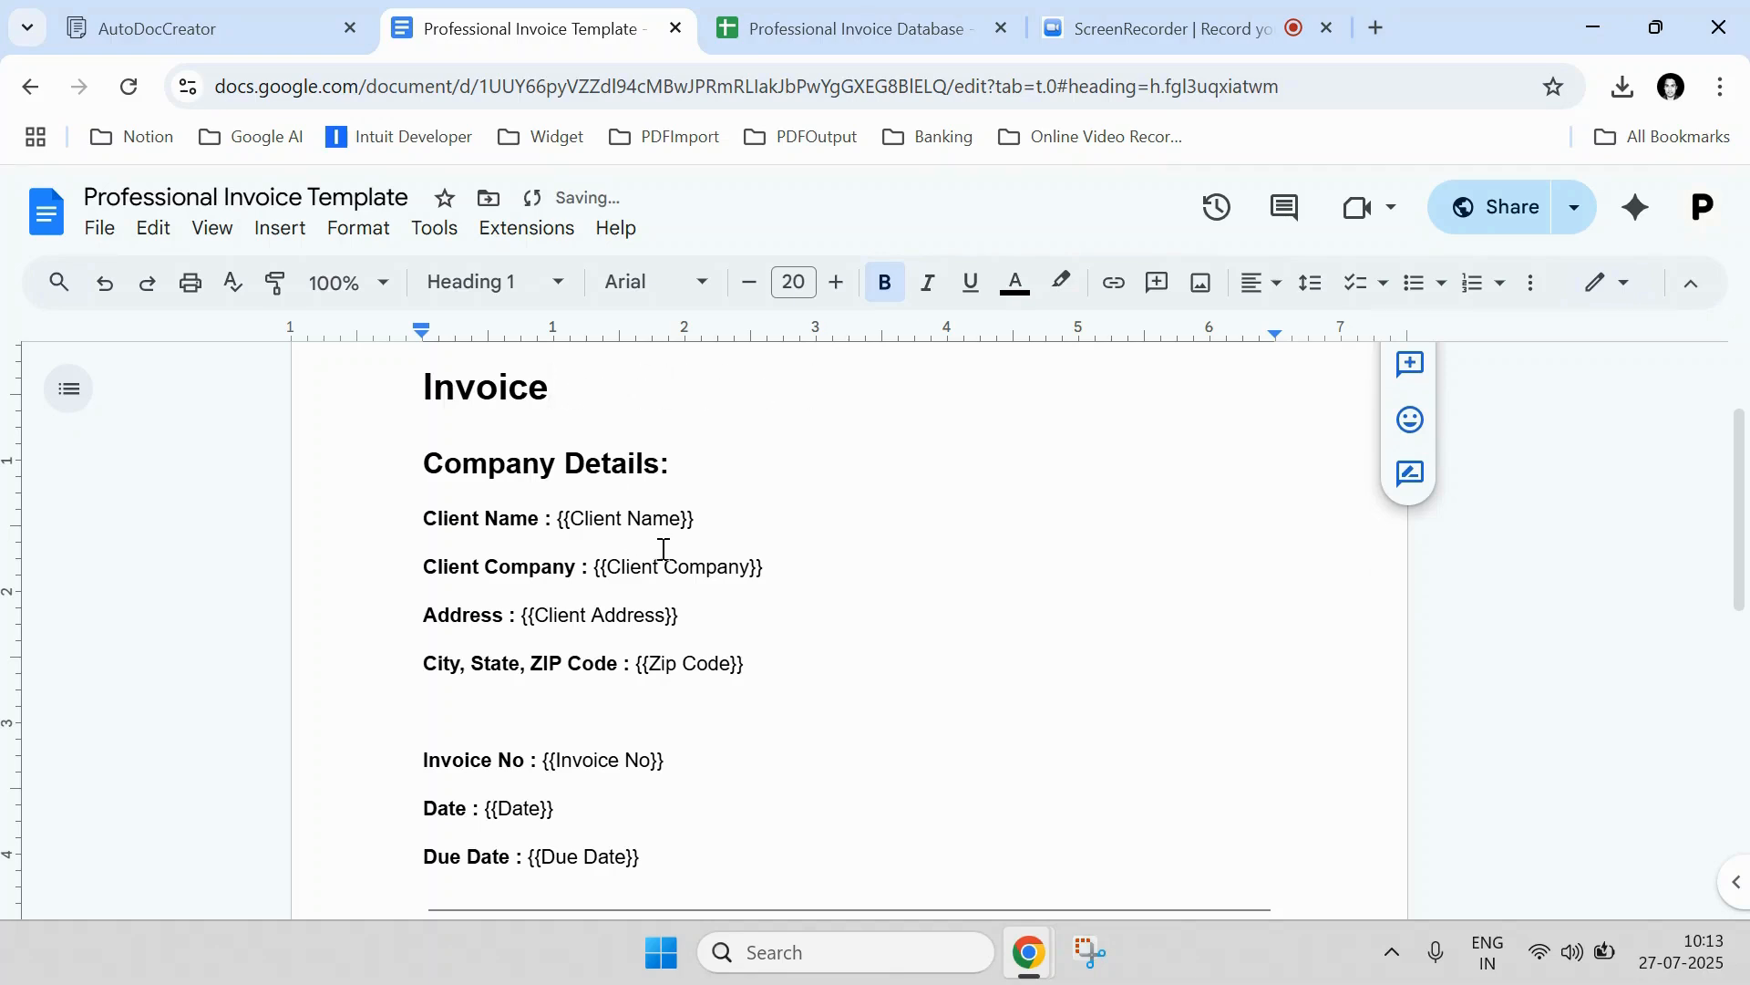
# - Look over the invoice template once more and switch to the AutoDocCreator web app
pyautogui.scroll(2, 663, 547)
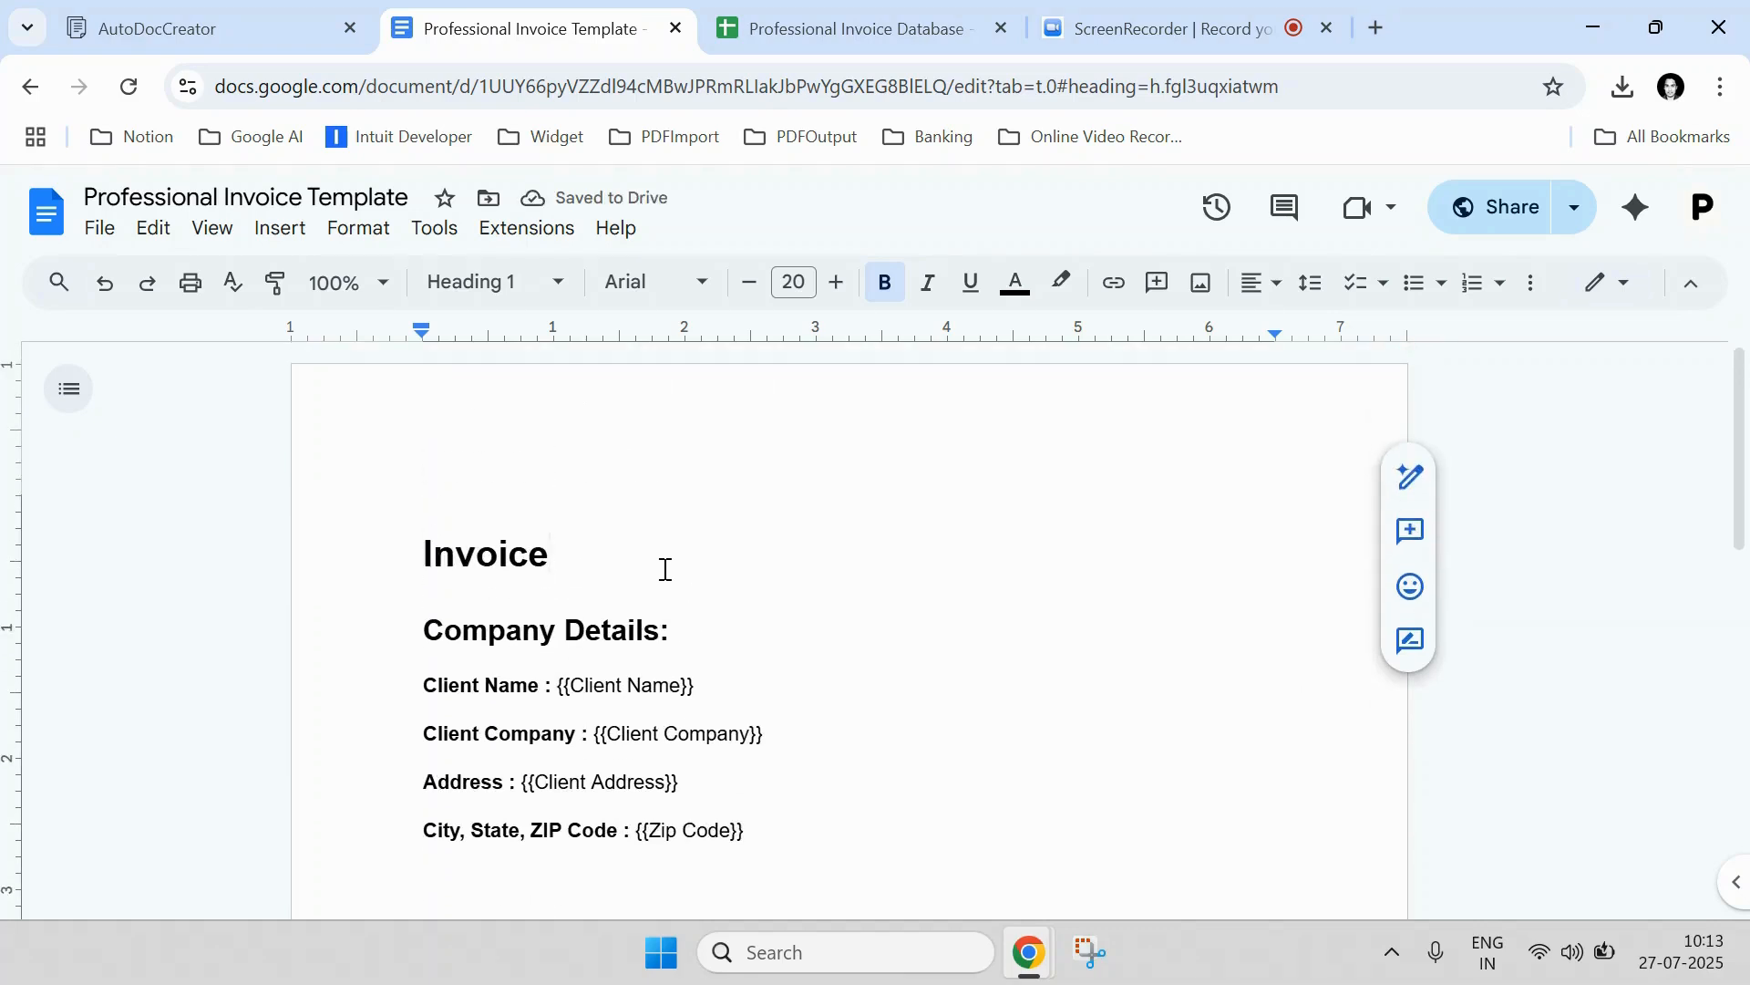
pyautogui.scroll(-2, 664, 570)
pyautogui.scroll(-5, 663, 558)
pyautogui.scroll(3, 664, 559)
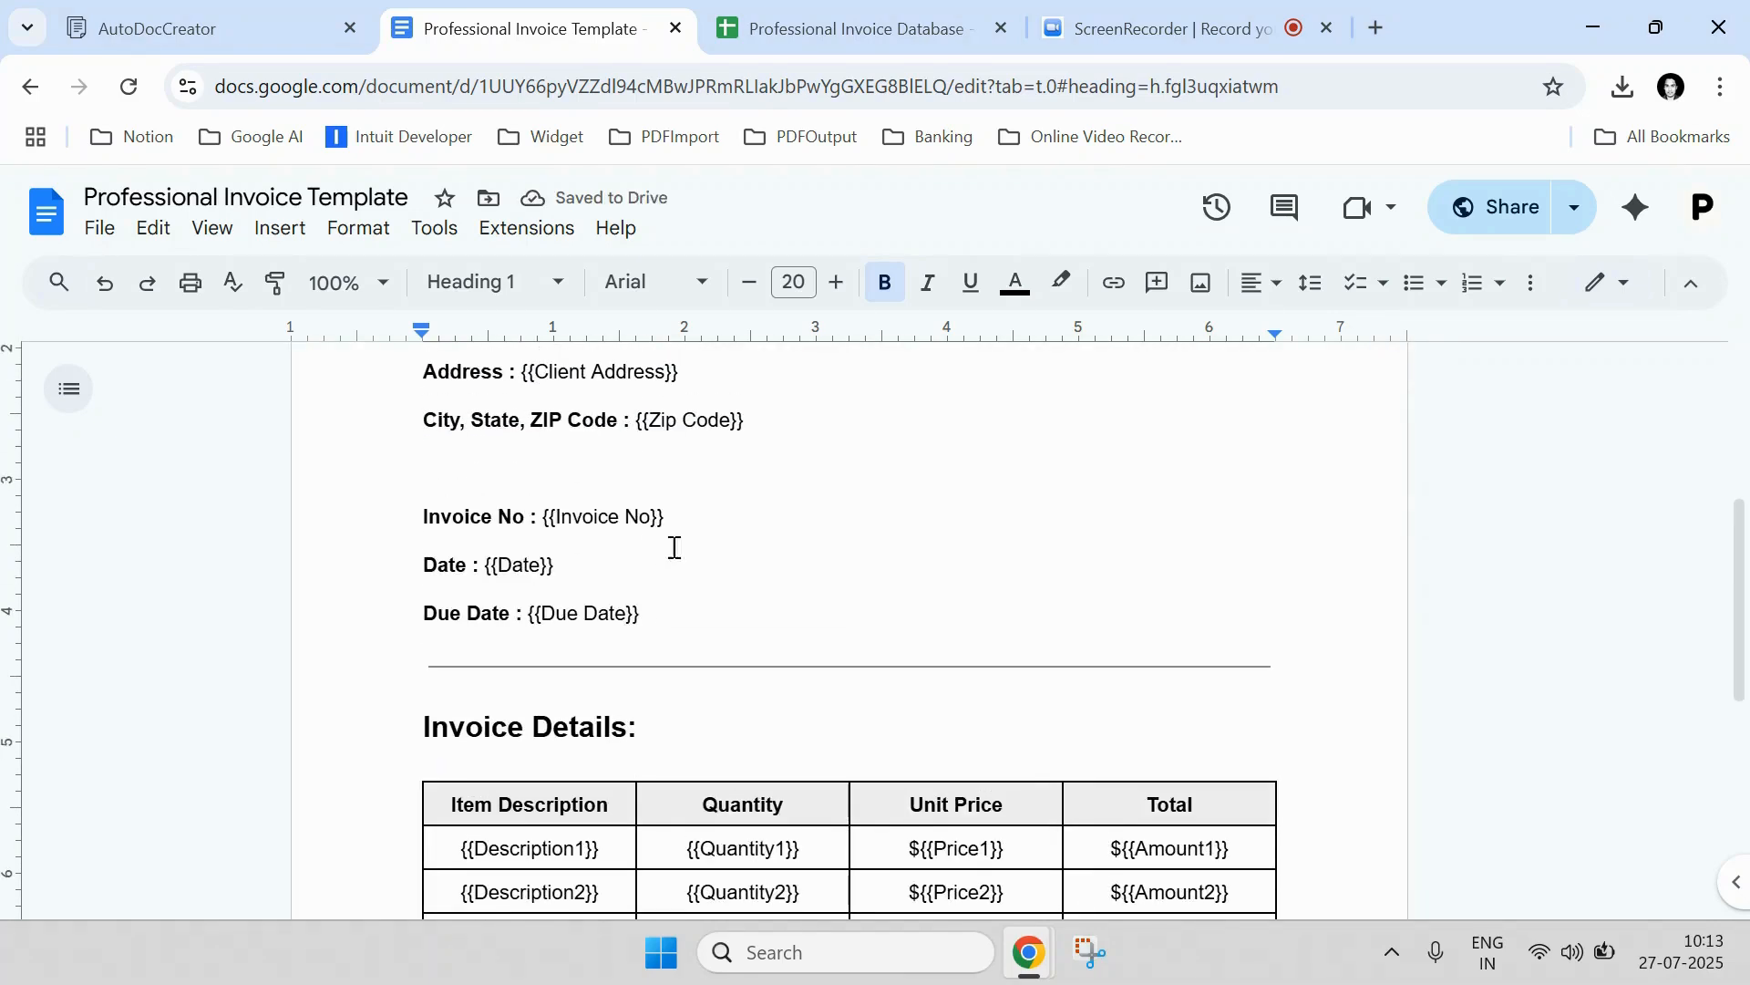
pyautogui.click(199, 11)
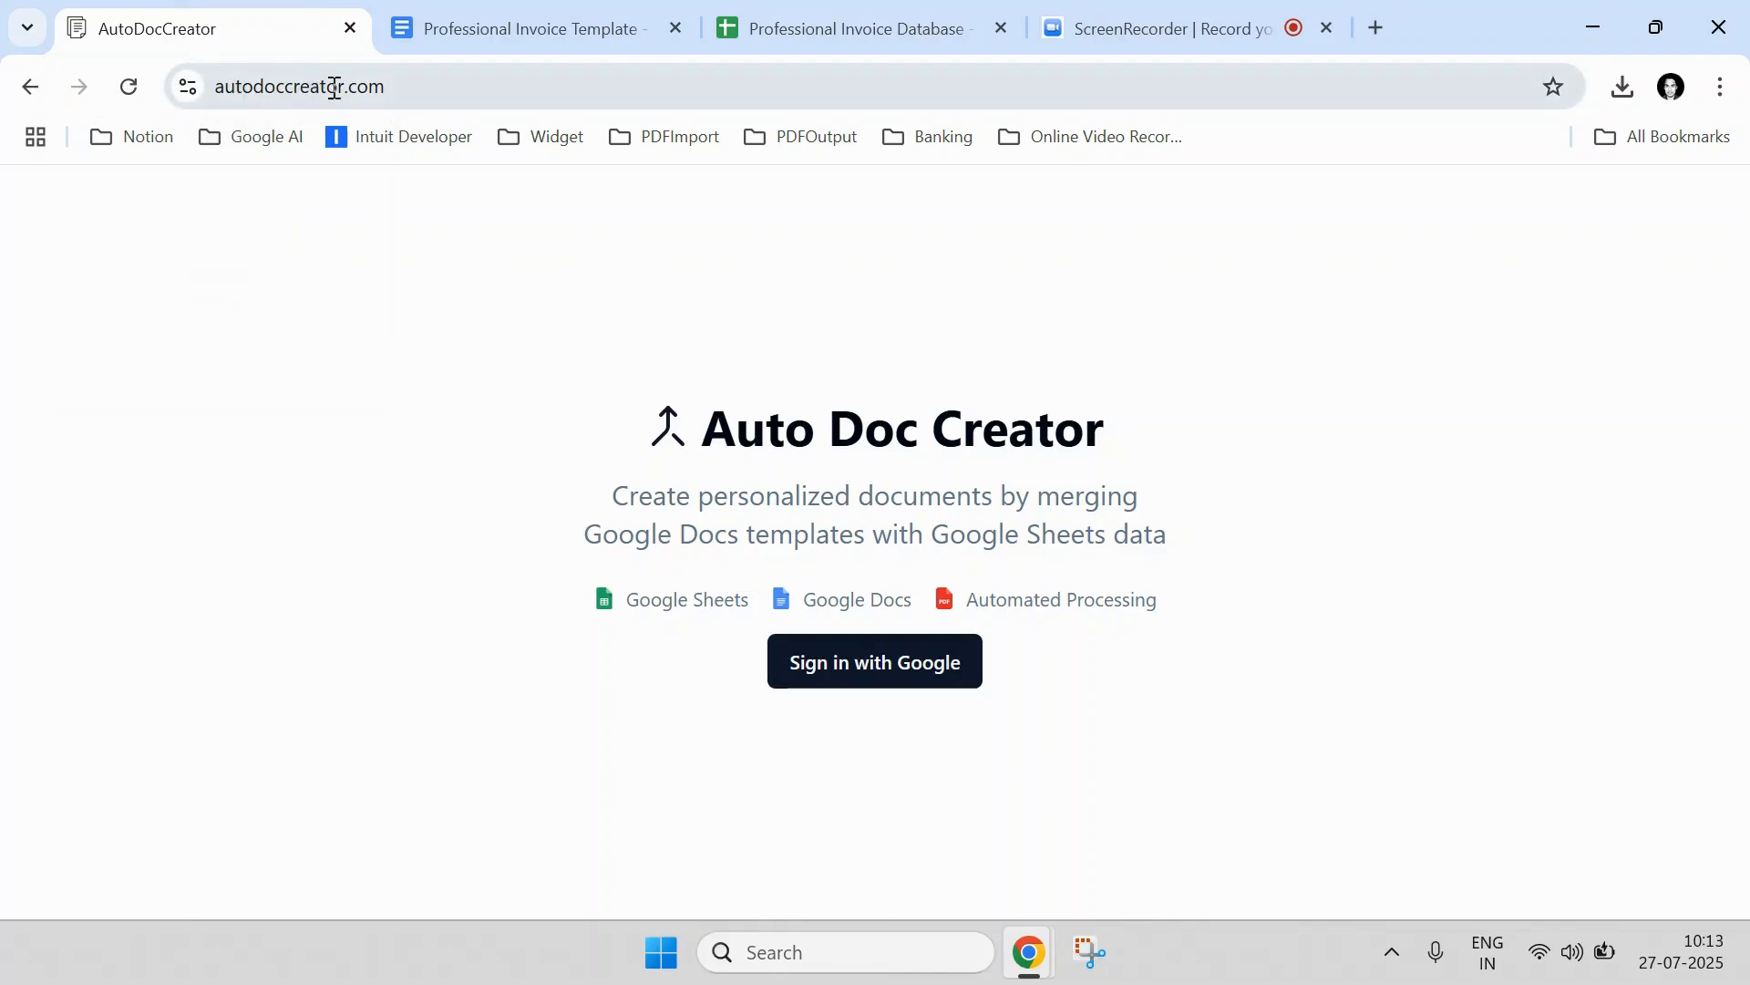
# - Look over the web app's landing page, highlighting its Google Sheets, Google Docs and Automated Processing feature line
pyautogui.click(392, 80)
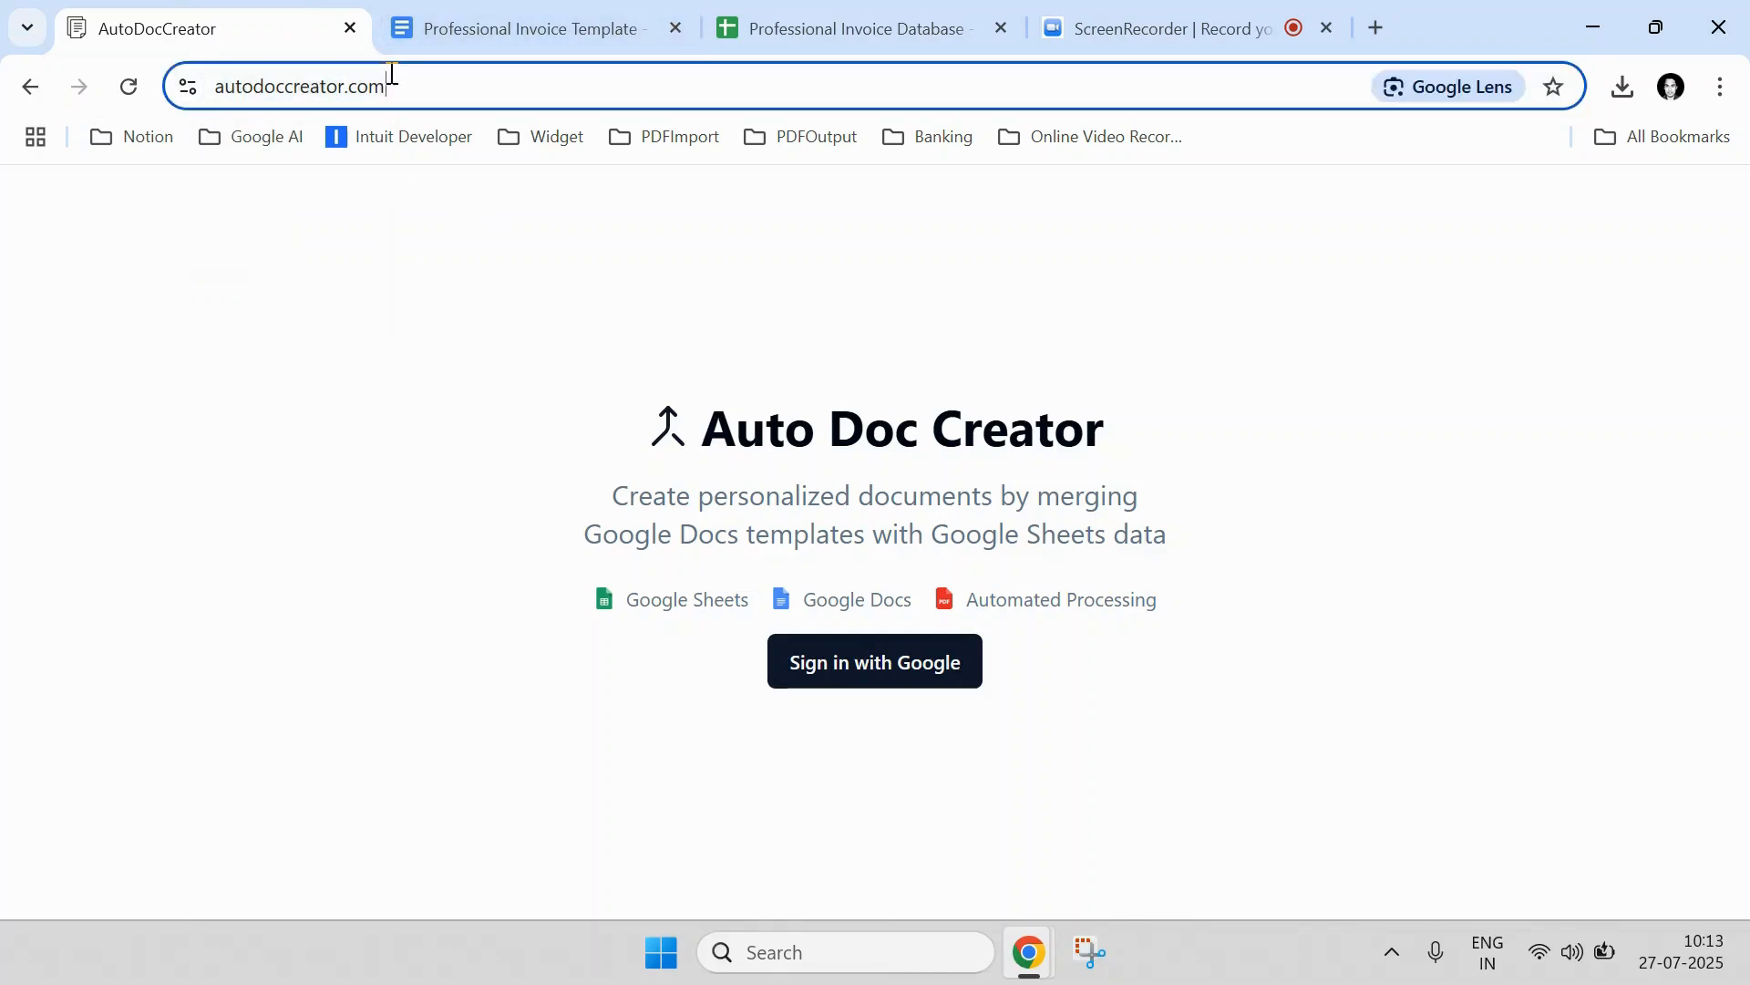
pyautogui.click(479, 447)
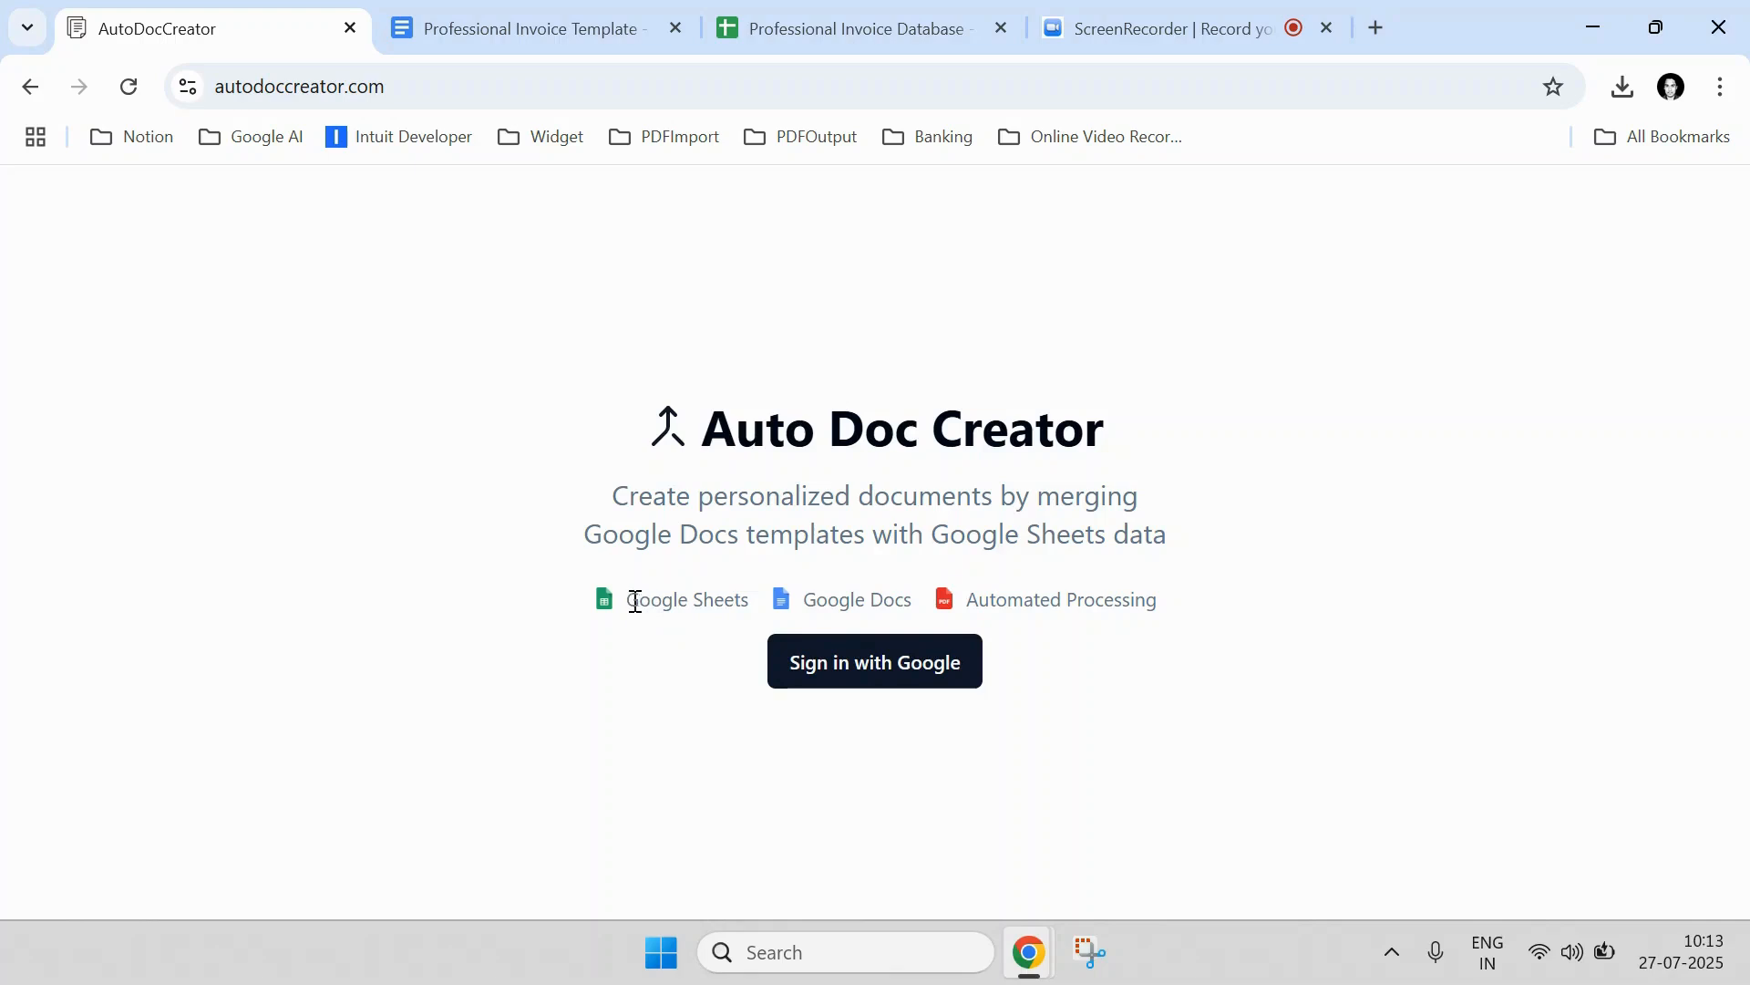
pyautogui.moveTo(636, 602); pyautogui.dragTo(1184, 611)
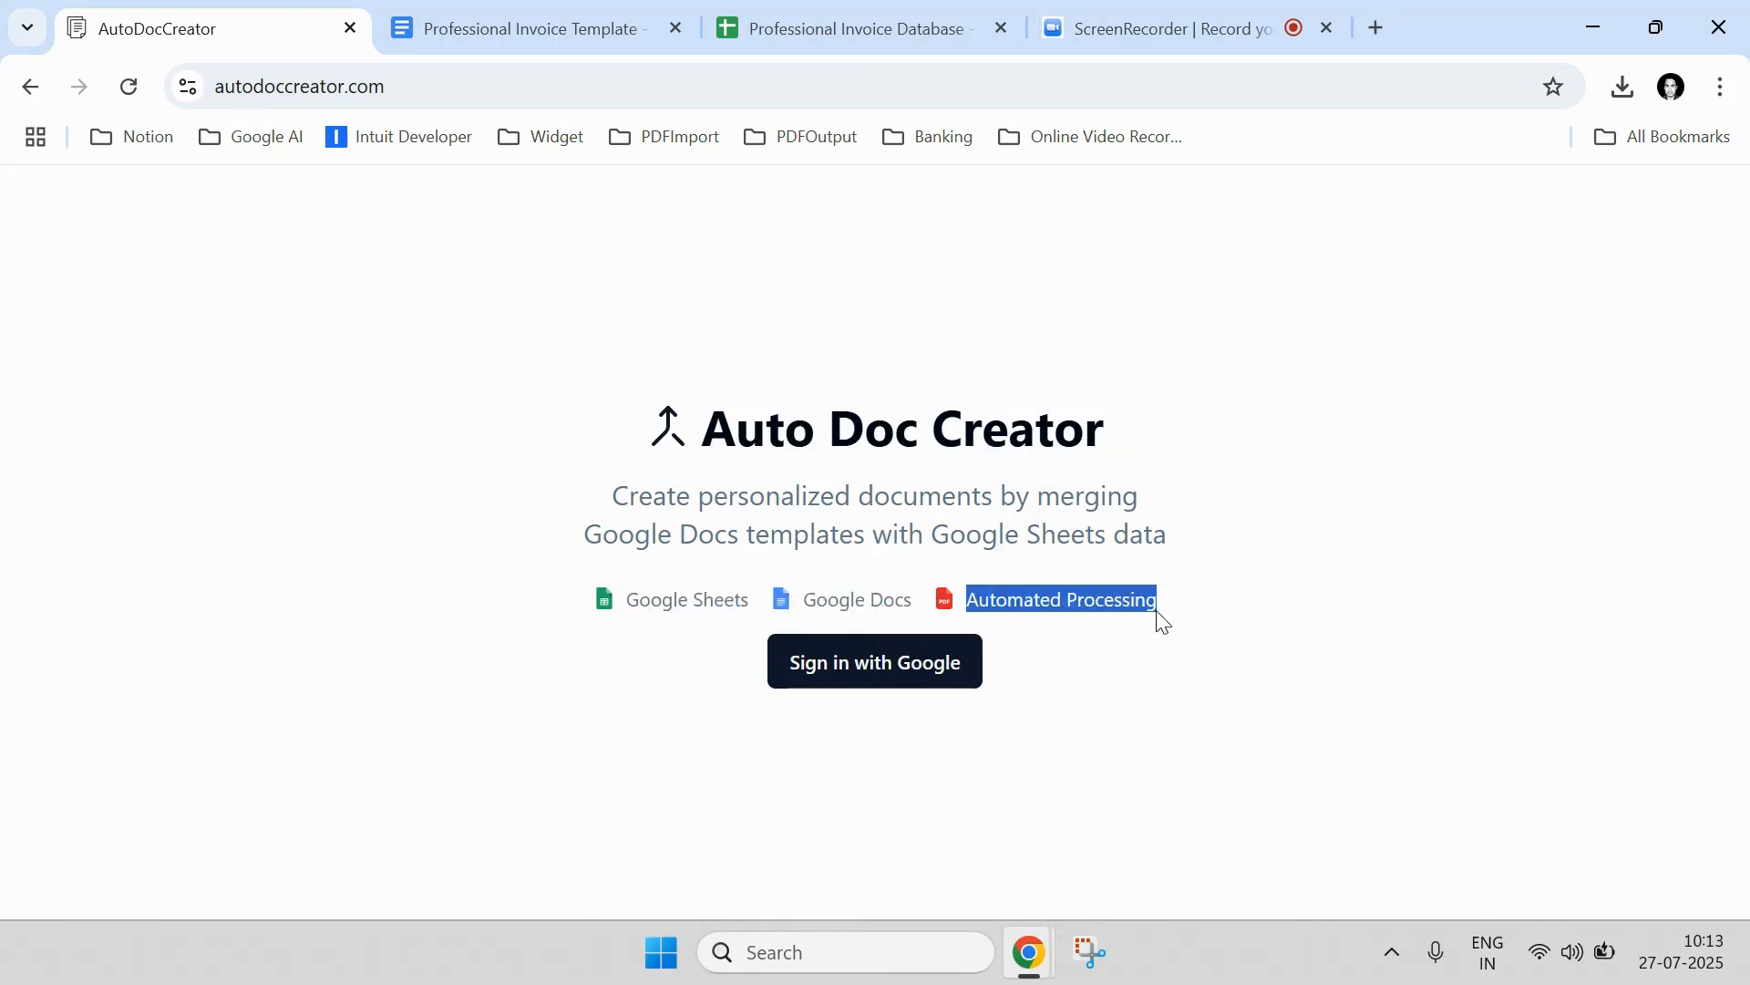
pyautogui.click(1099, 569)
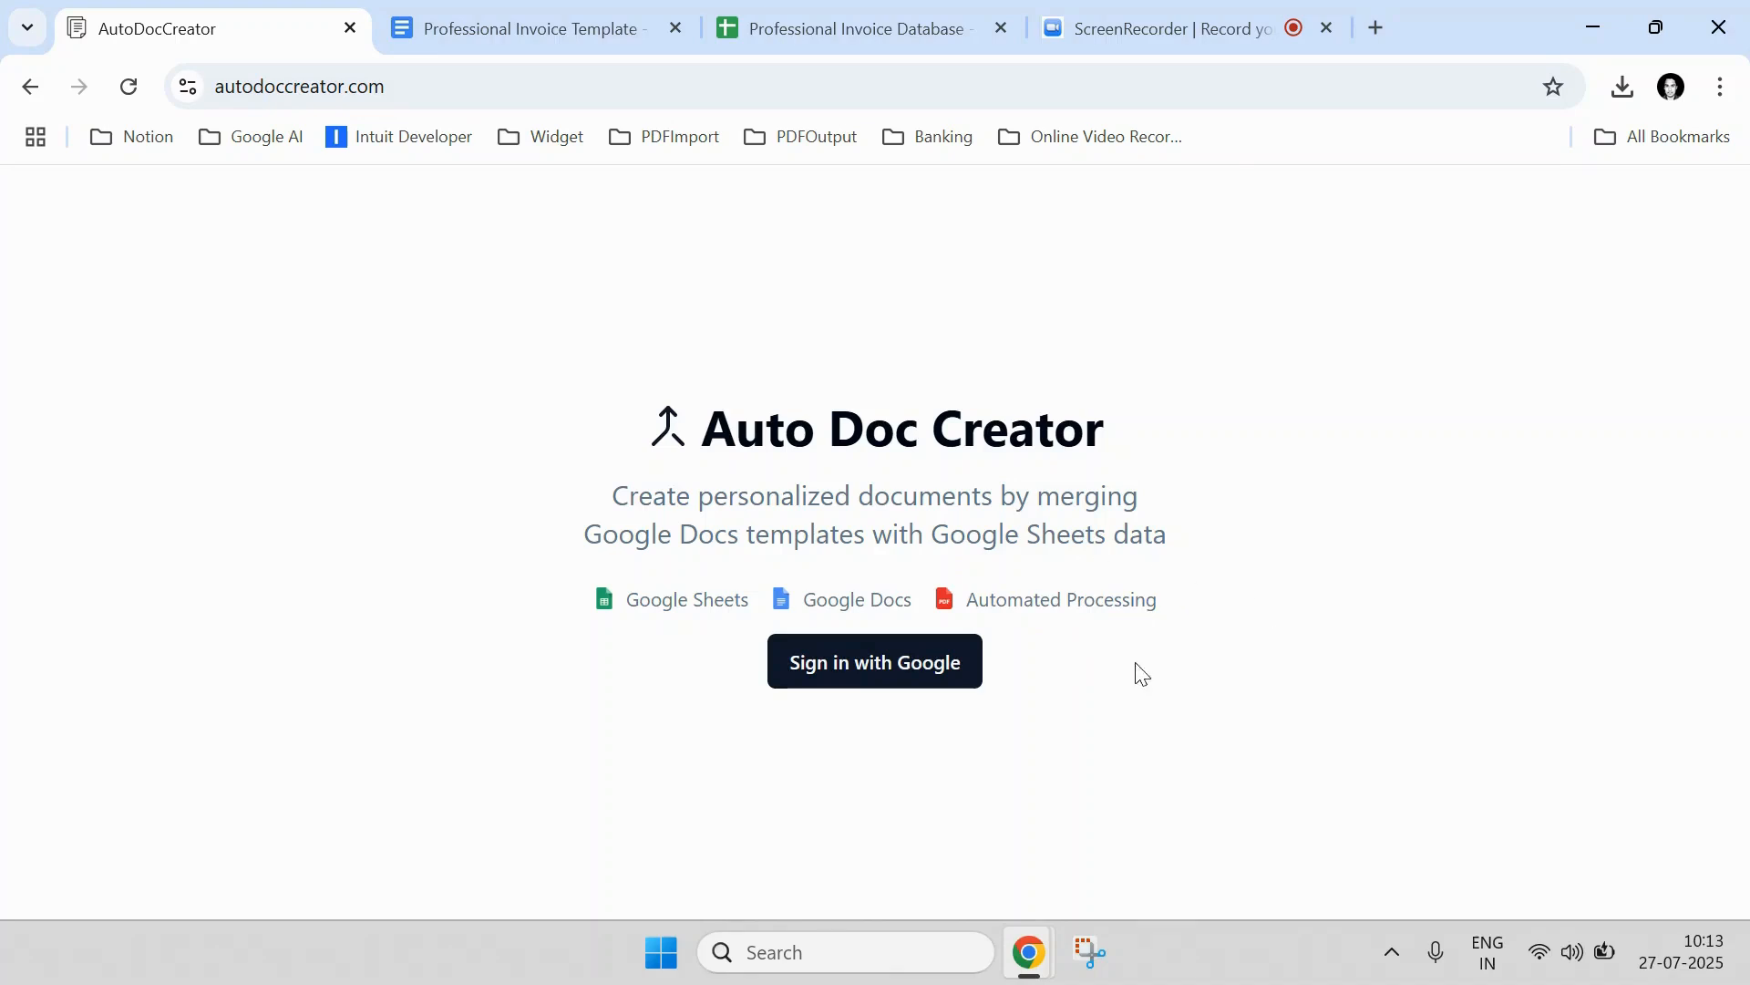
# - Sign in with the Google account that owns the template and database, and approve PDFOutput's access to it
pyautogui.click(828, 684)
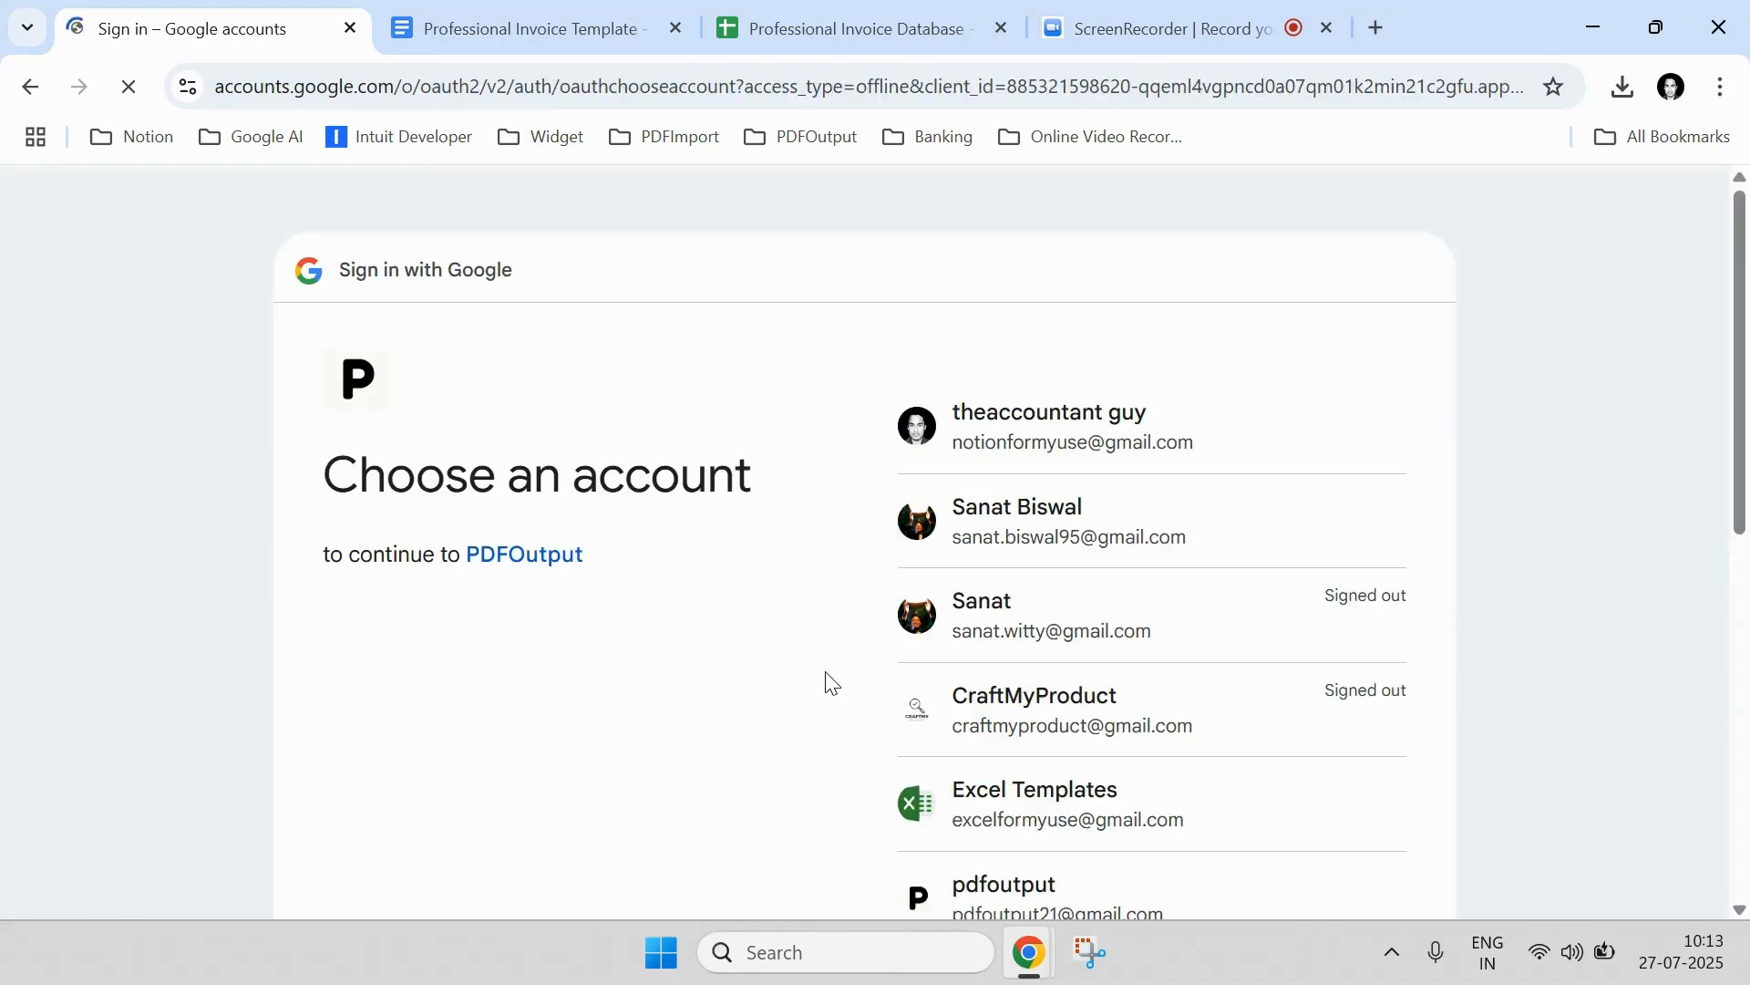
pyautogui.scroll(-3, 1001, 558)
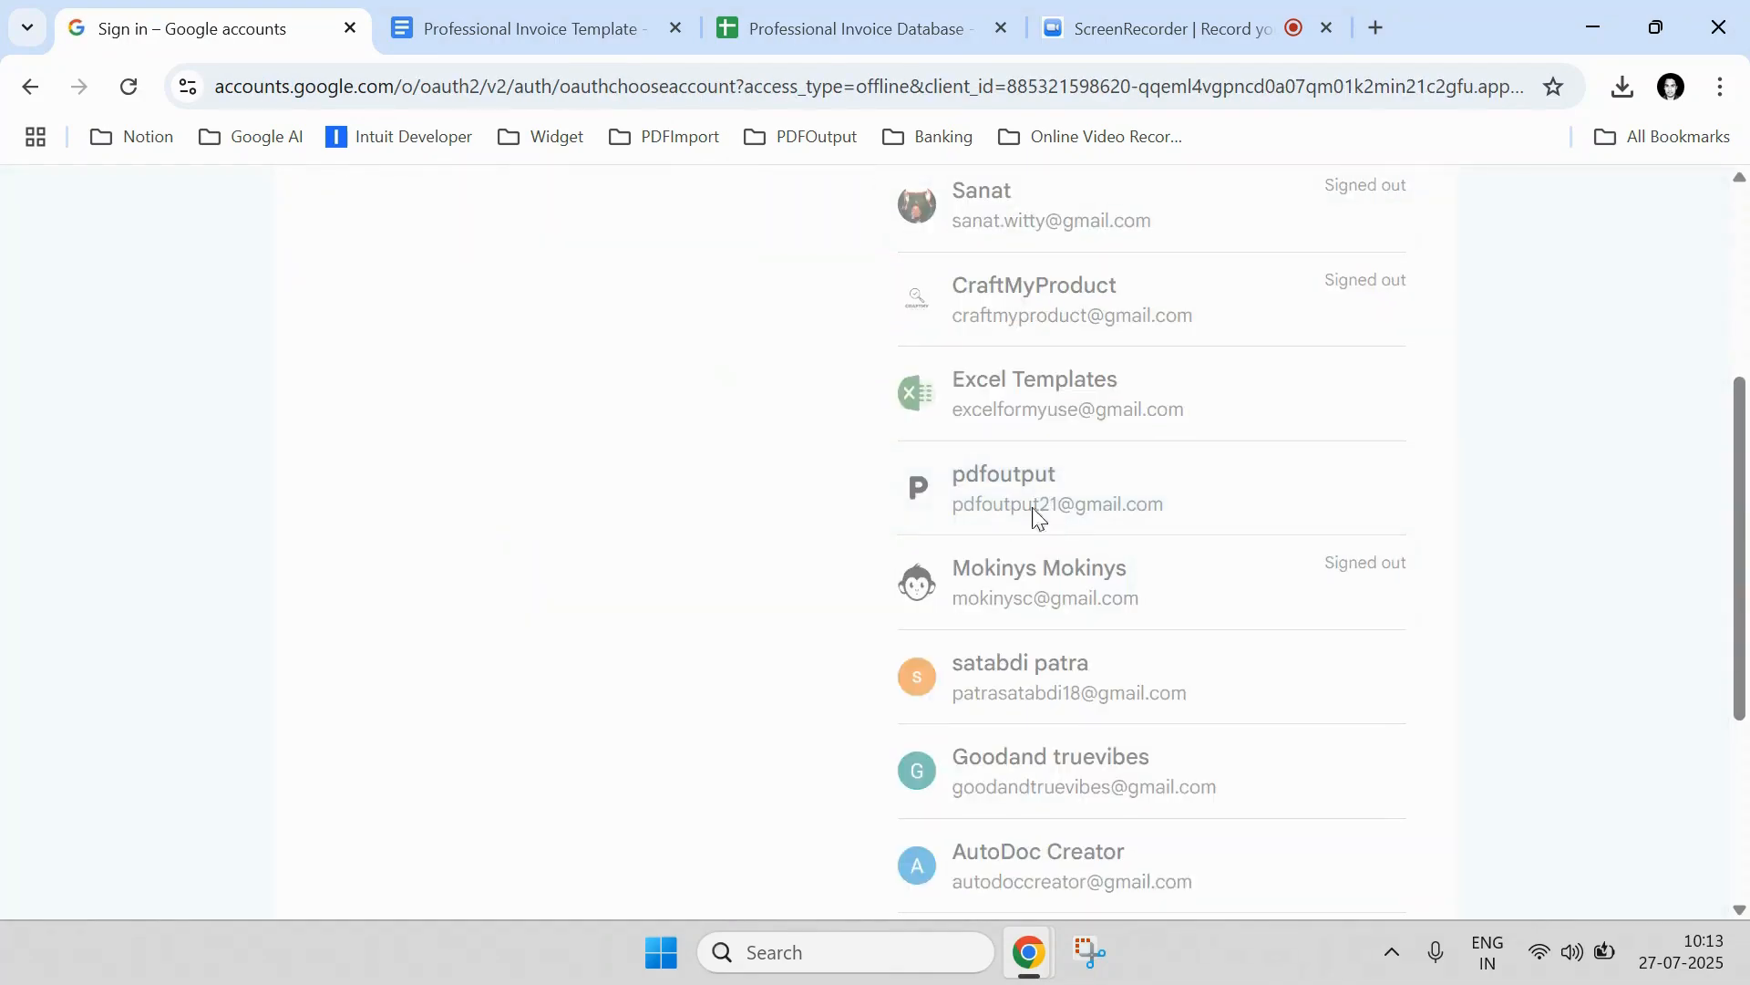
pyautogui.click(1071, 493)
pyautogui.click(547, 26)
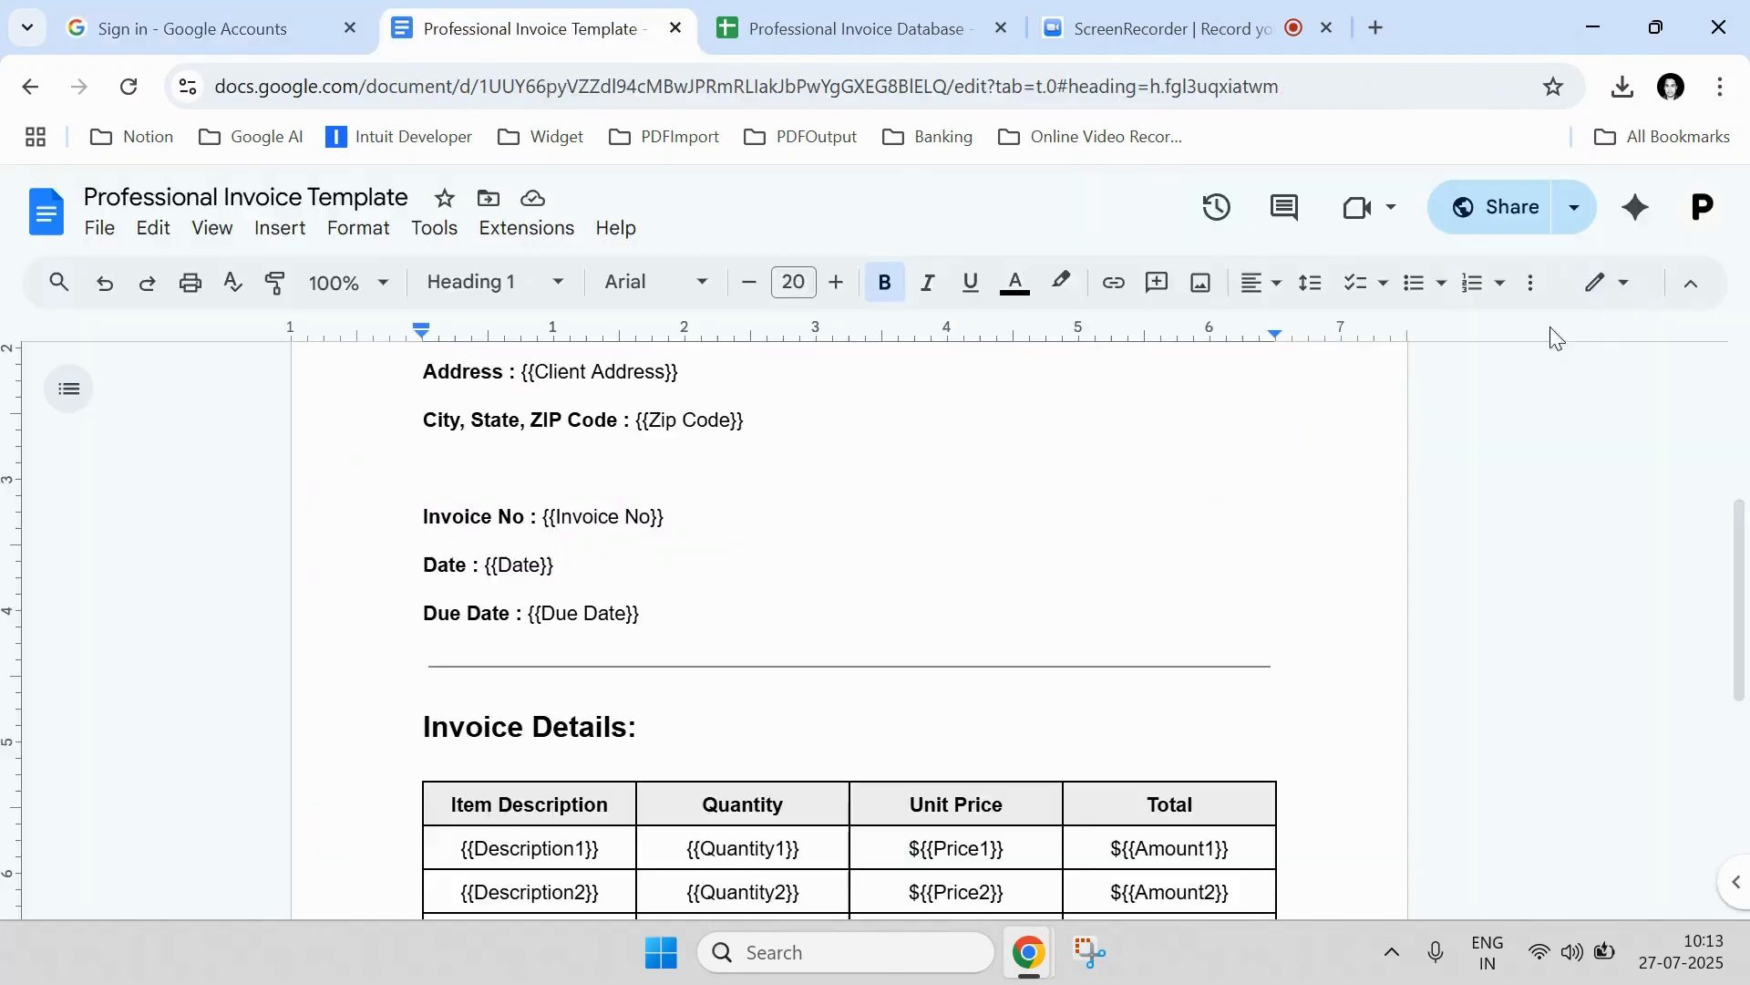
pyautogui.click(943, 35)
pyautogui.click(300, 28)
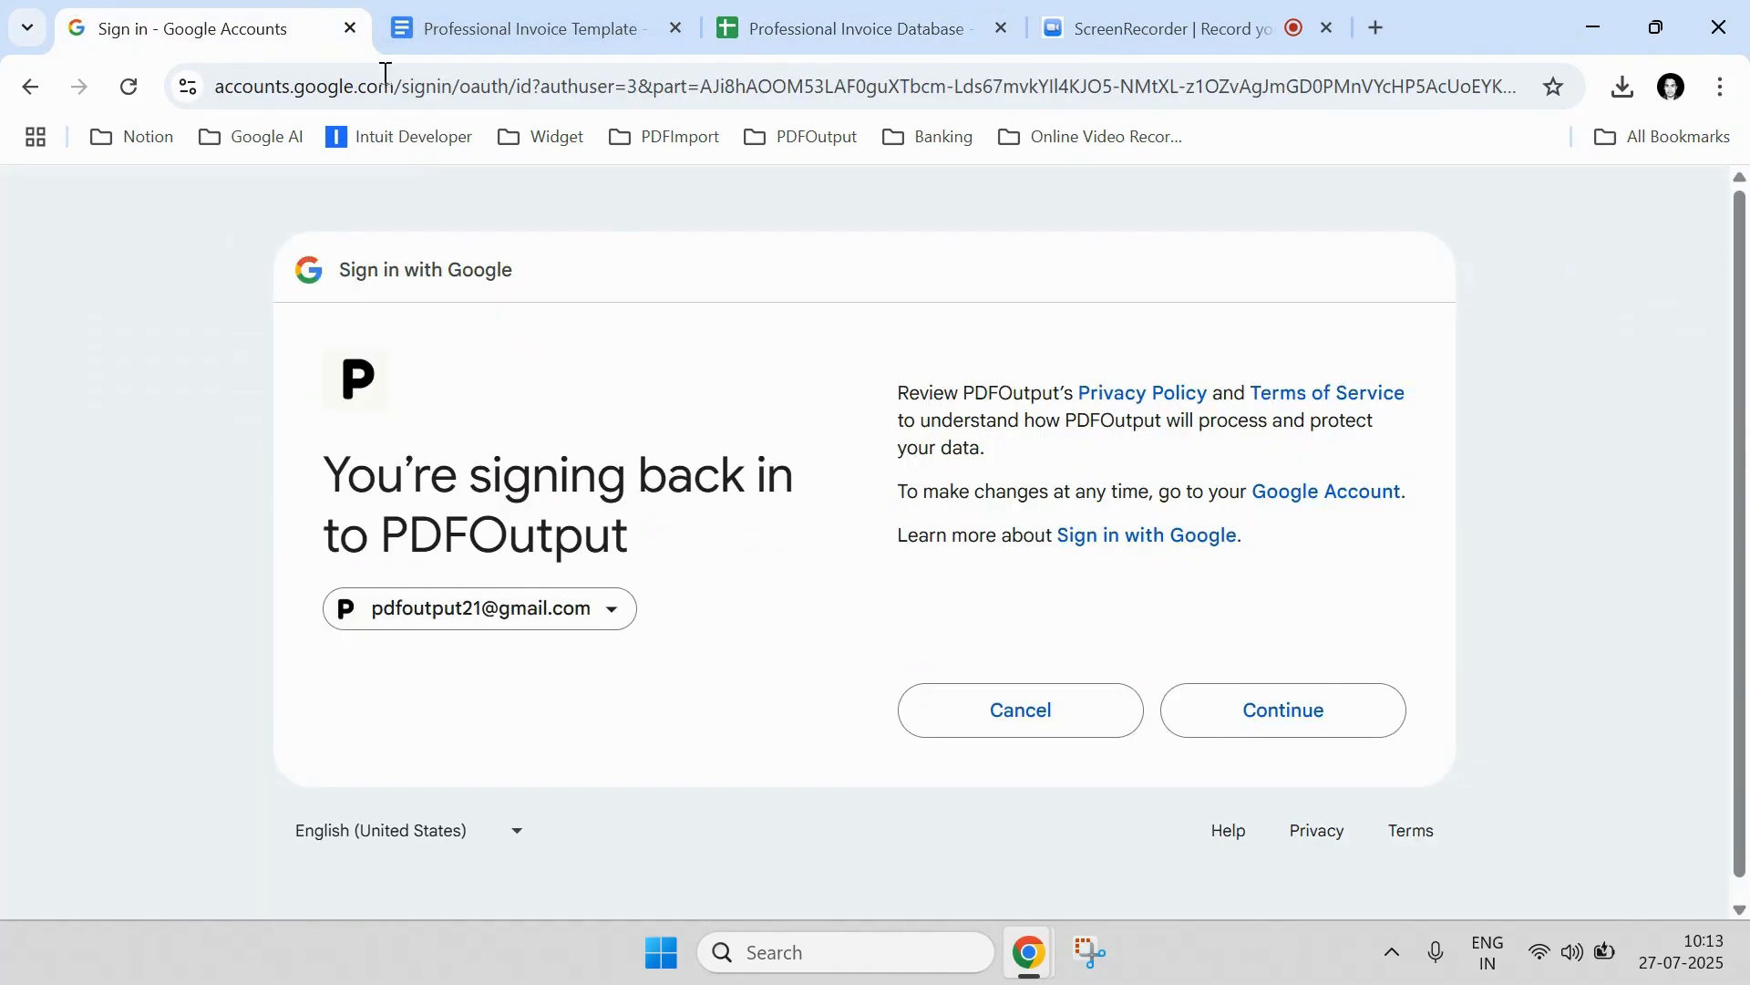
pyautogui.click(1227, 722)
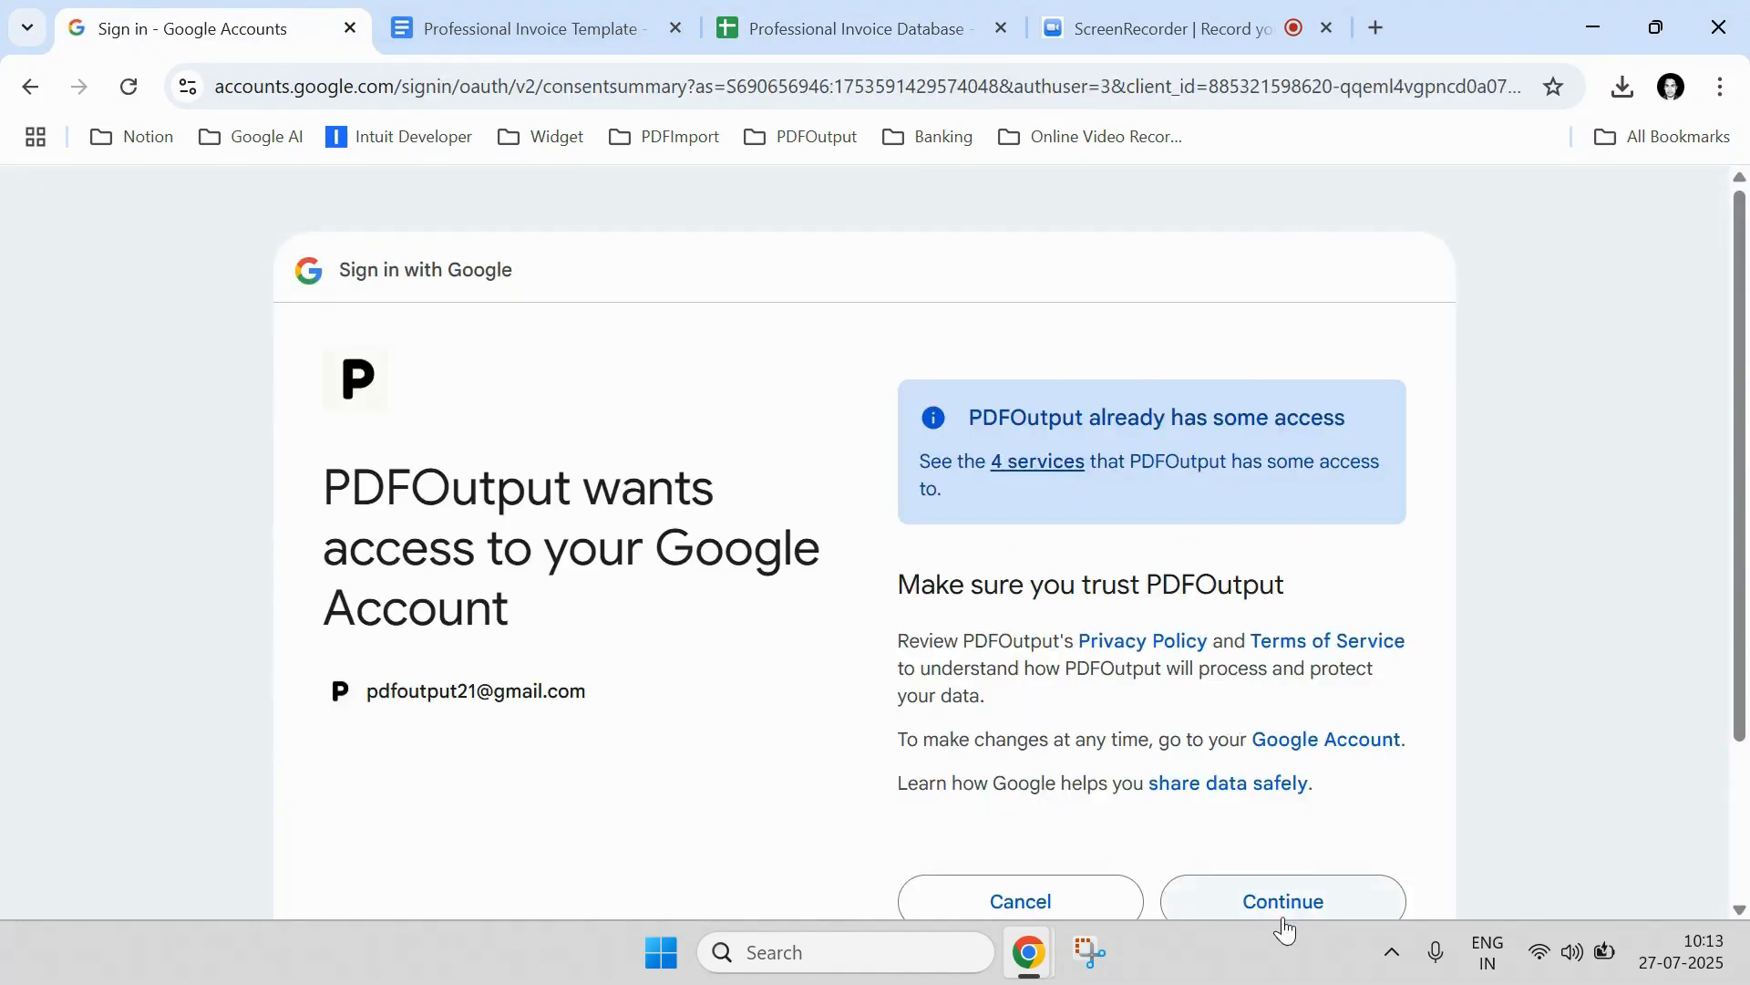
pyautogui.click(1284, 901)
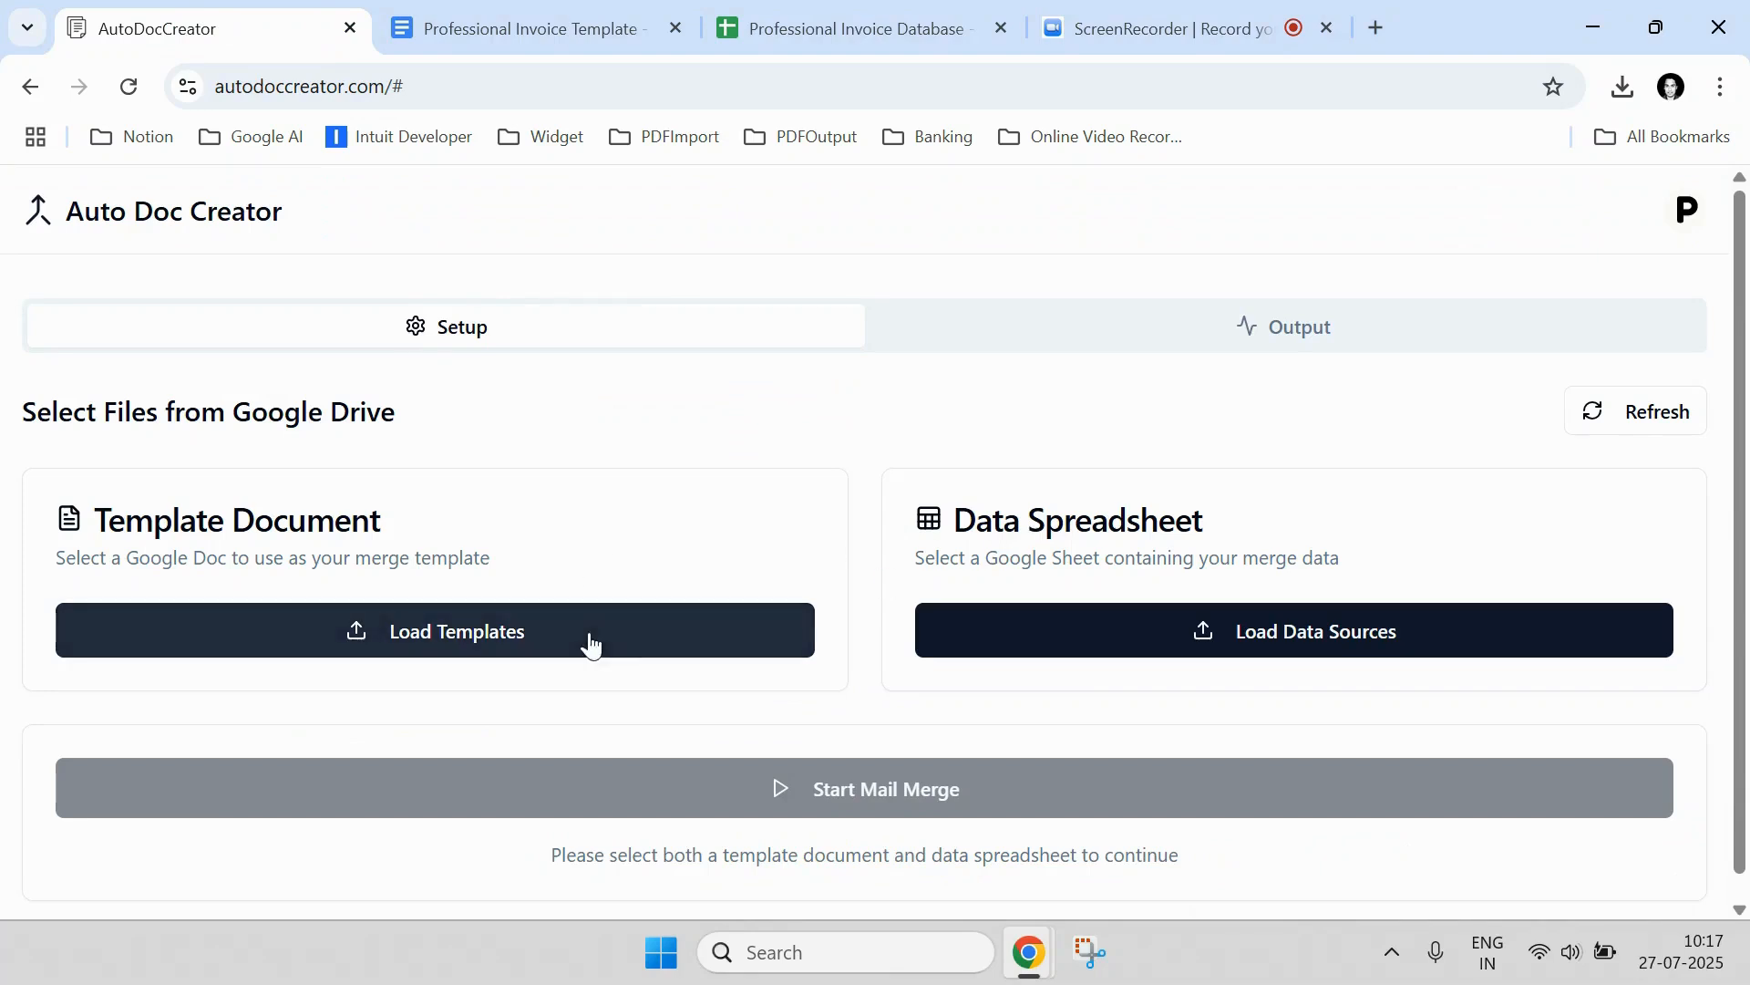
# - Load Professional Invoice Template as the template document and Professional Invoice Database as the data spreadsheet
pyautogui.click(373, 659)
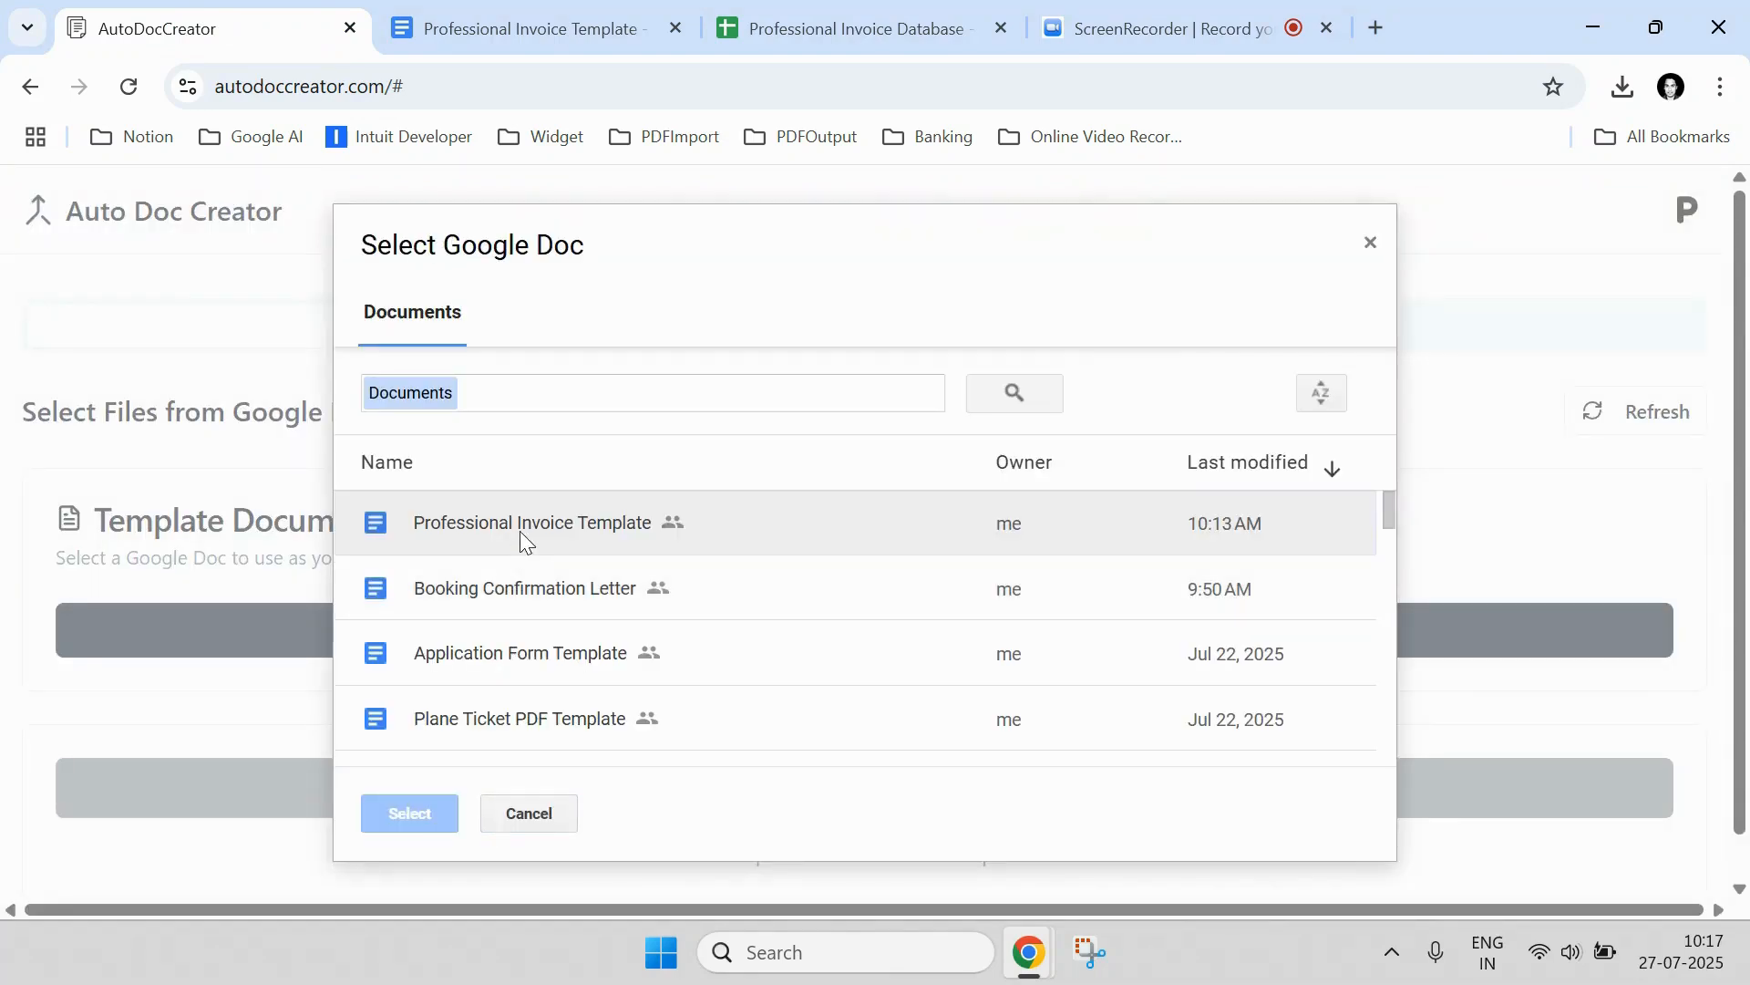
pyautogui.doubleClick(521, 529)
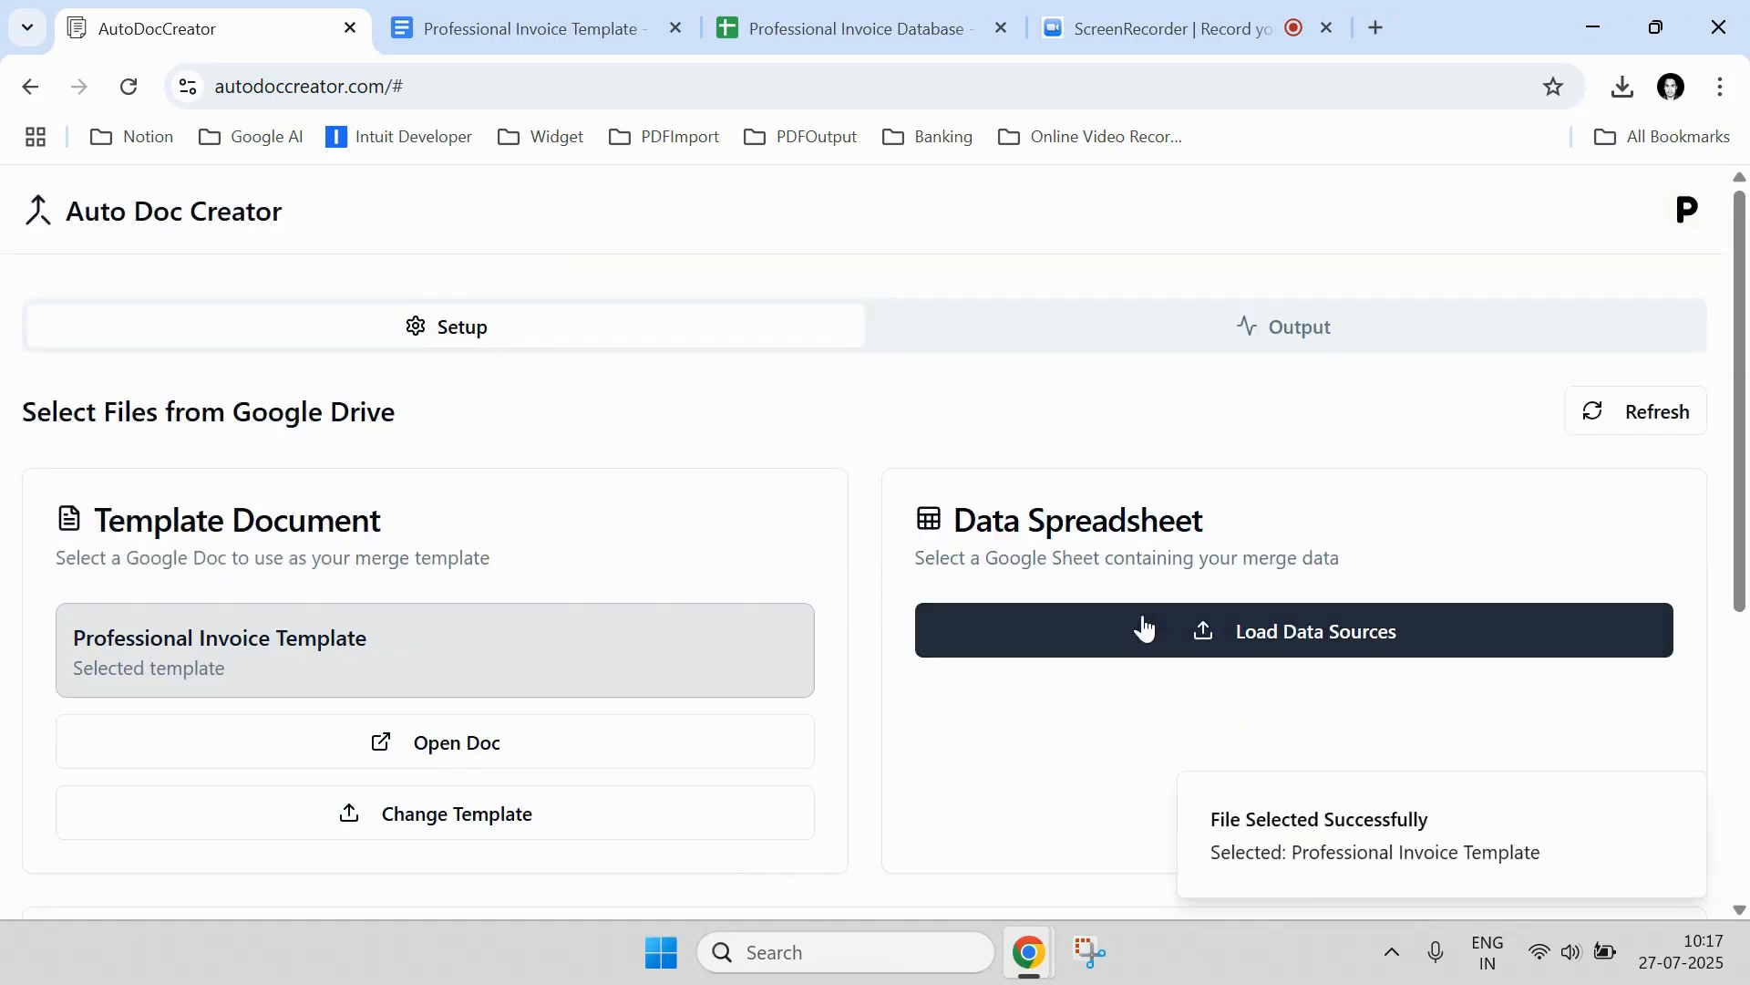
pyautogui.click(1143, 624)
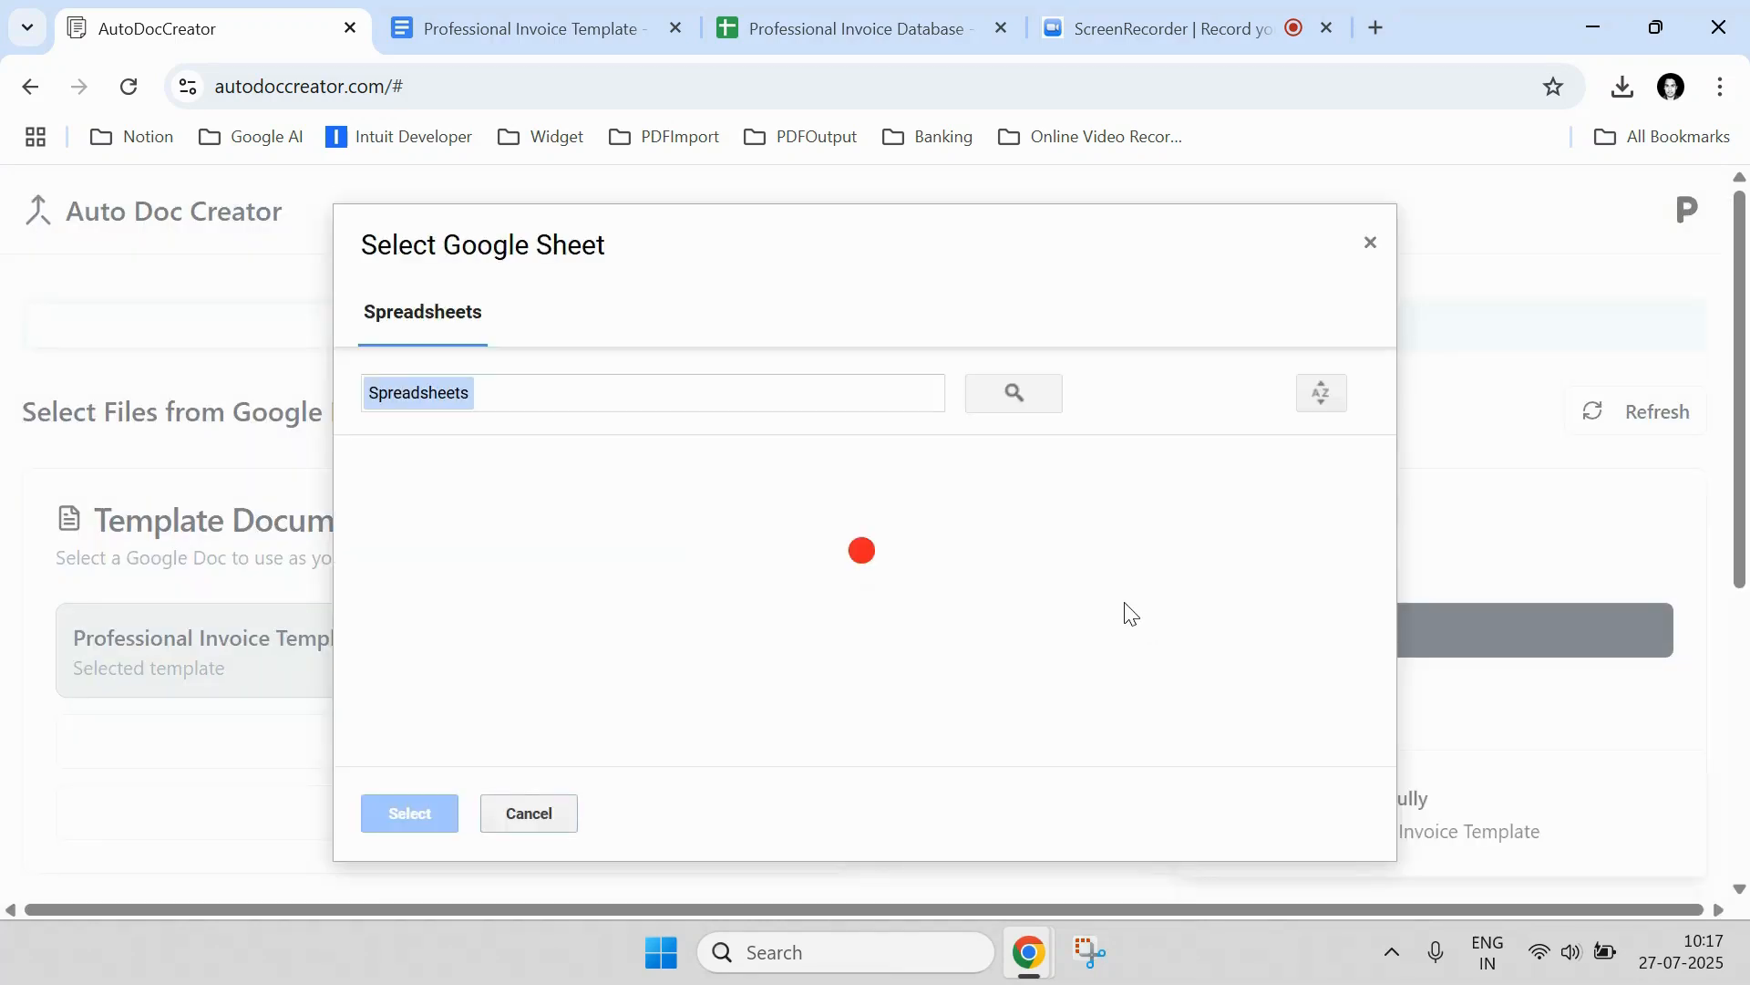
pyautogui.doubleClick(531, 527)
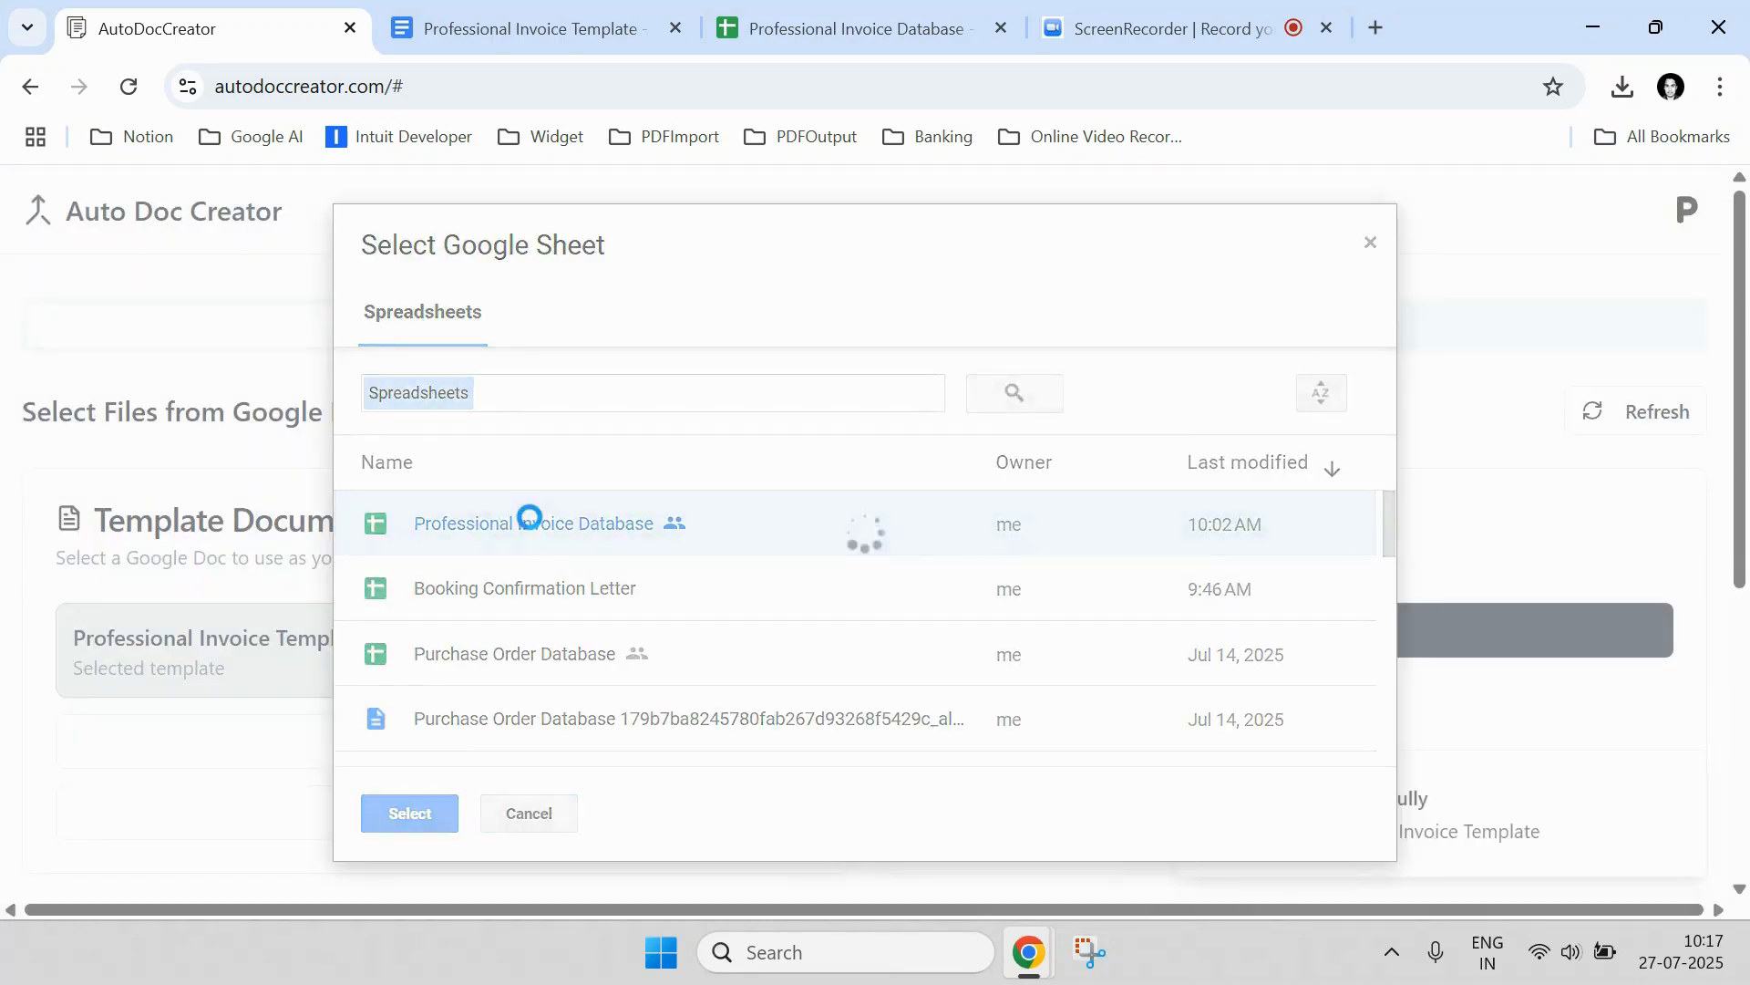
# - Select Sheet1 as the merge's data sheet in the Sheet Configuration, glancing at the invoice database for reference
pyautogui.scroll(-5, 530, 517)
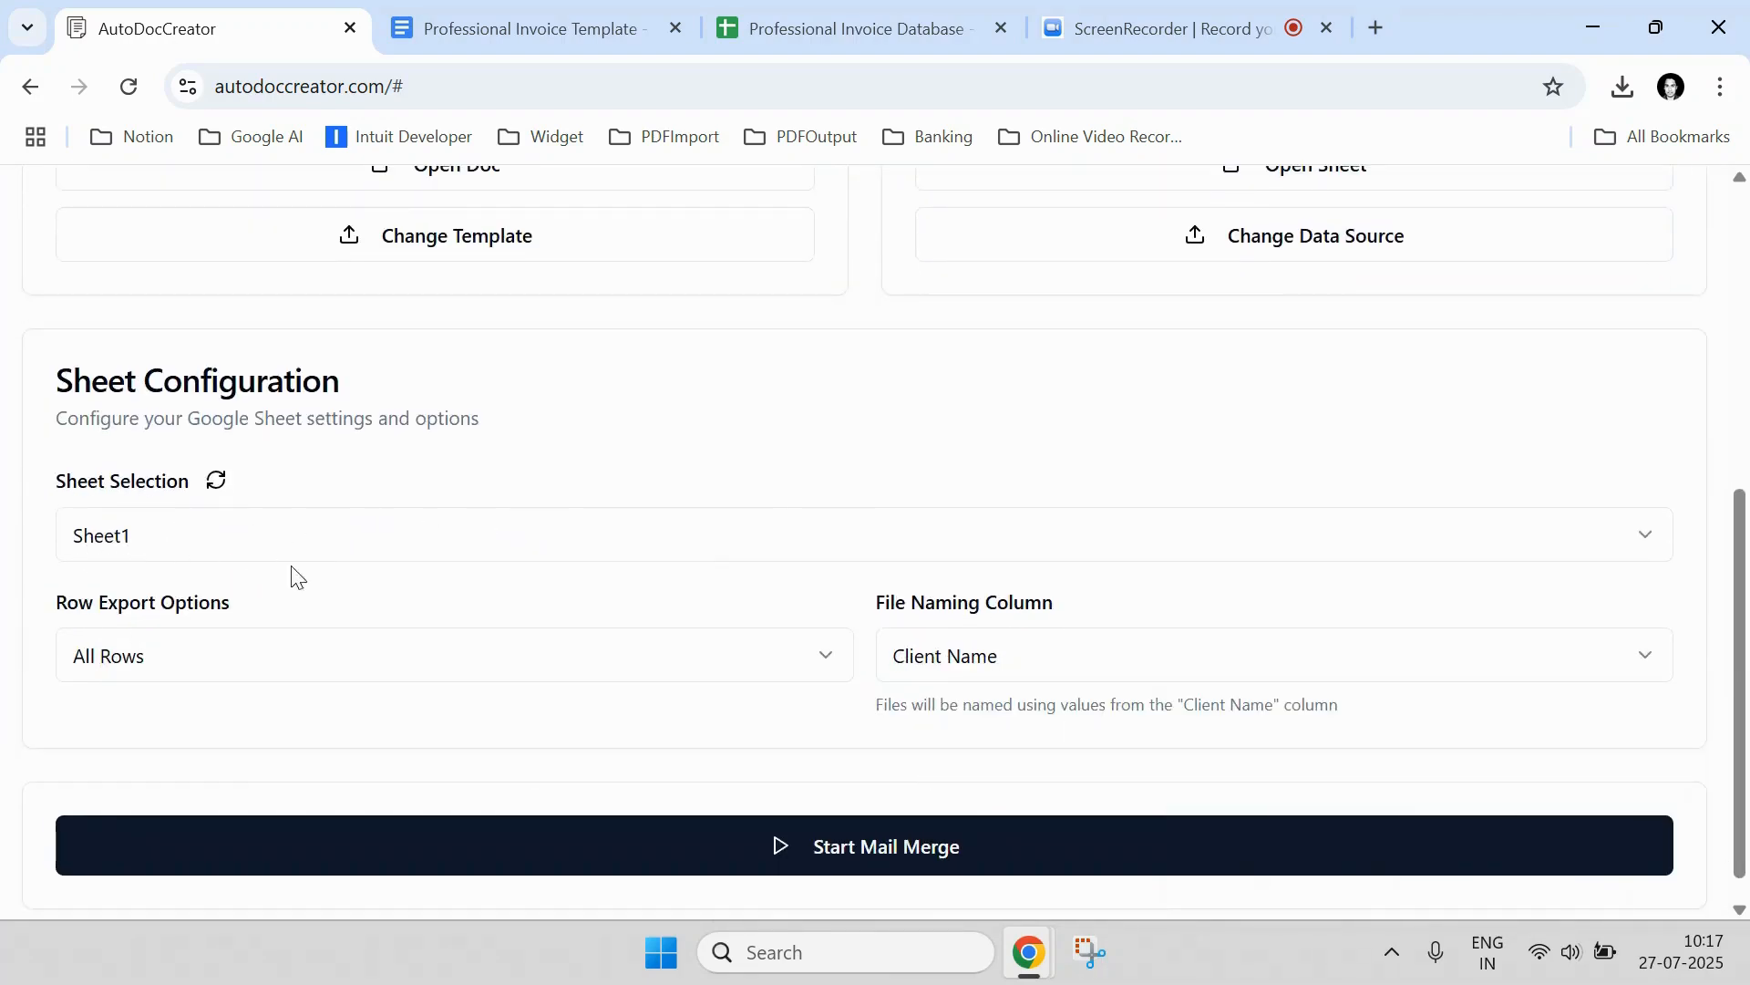
pyautogui.click(783, 25)
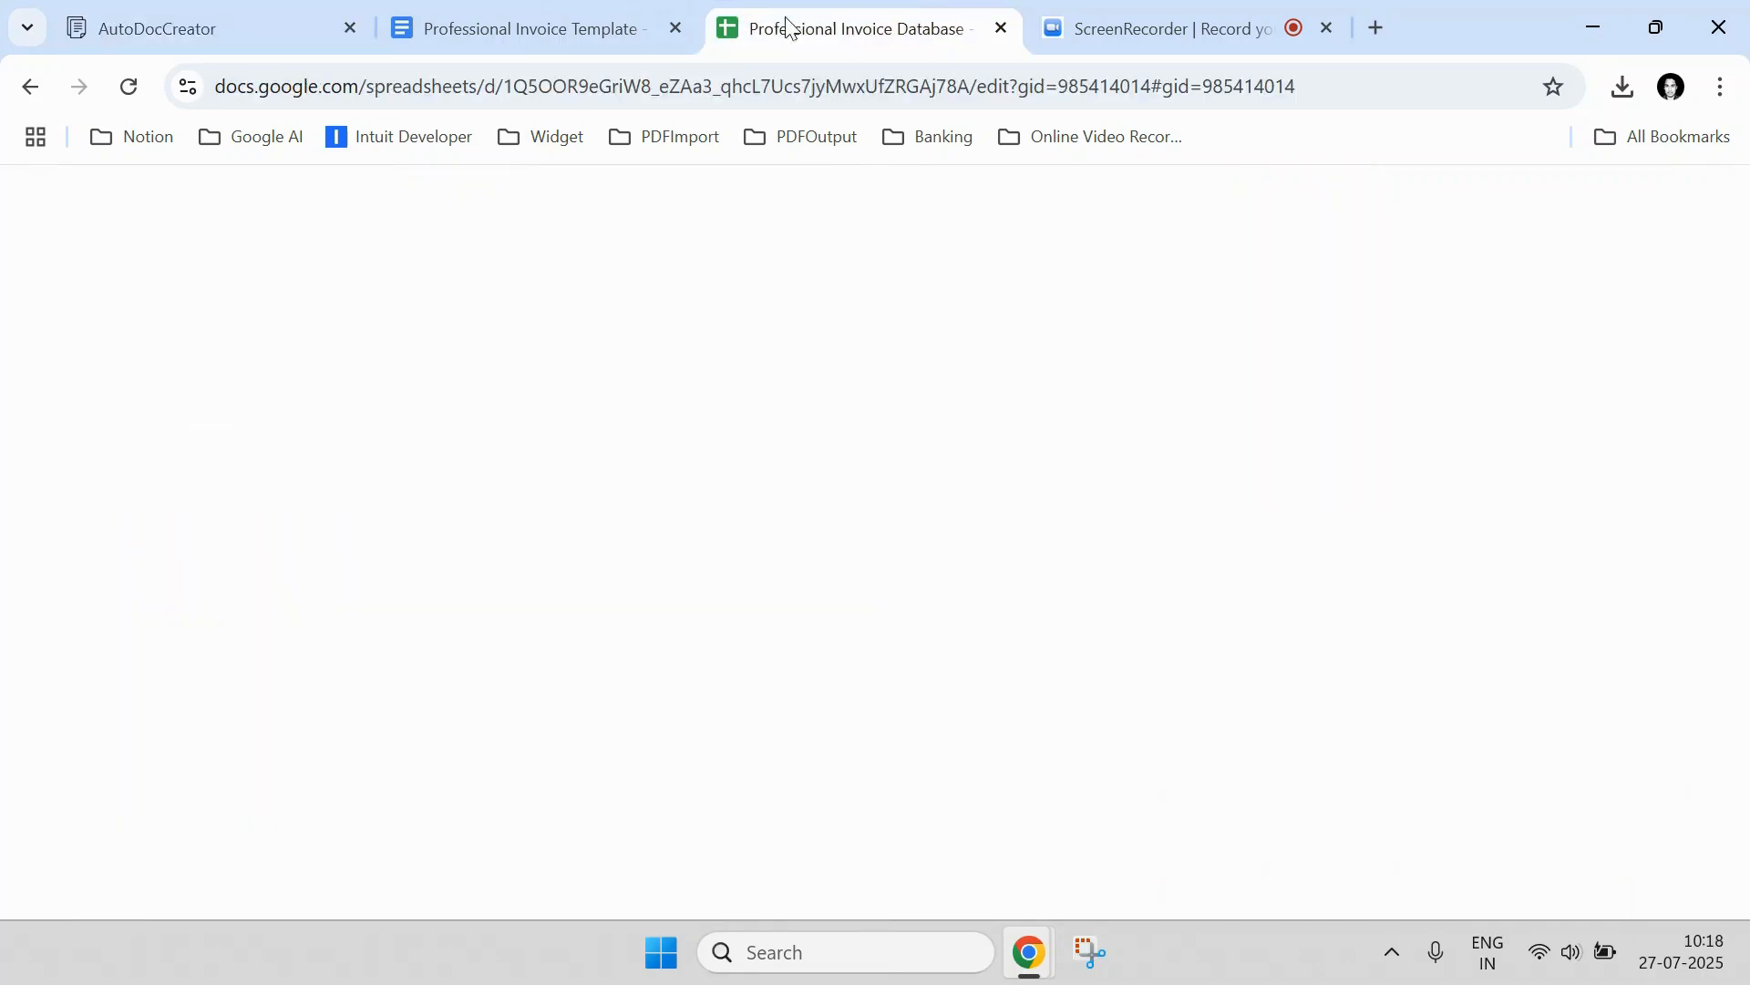
pyautogui.click(219, 28)
pyautogui.click(310, 535)
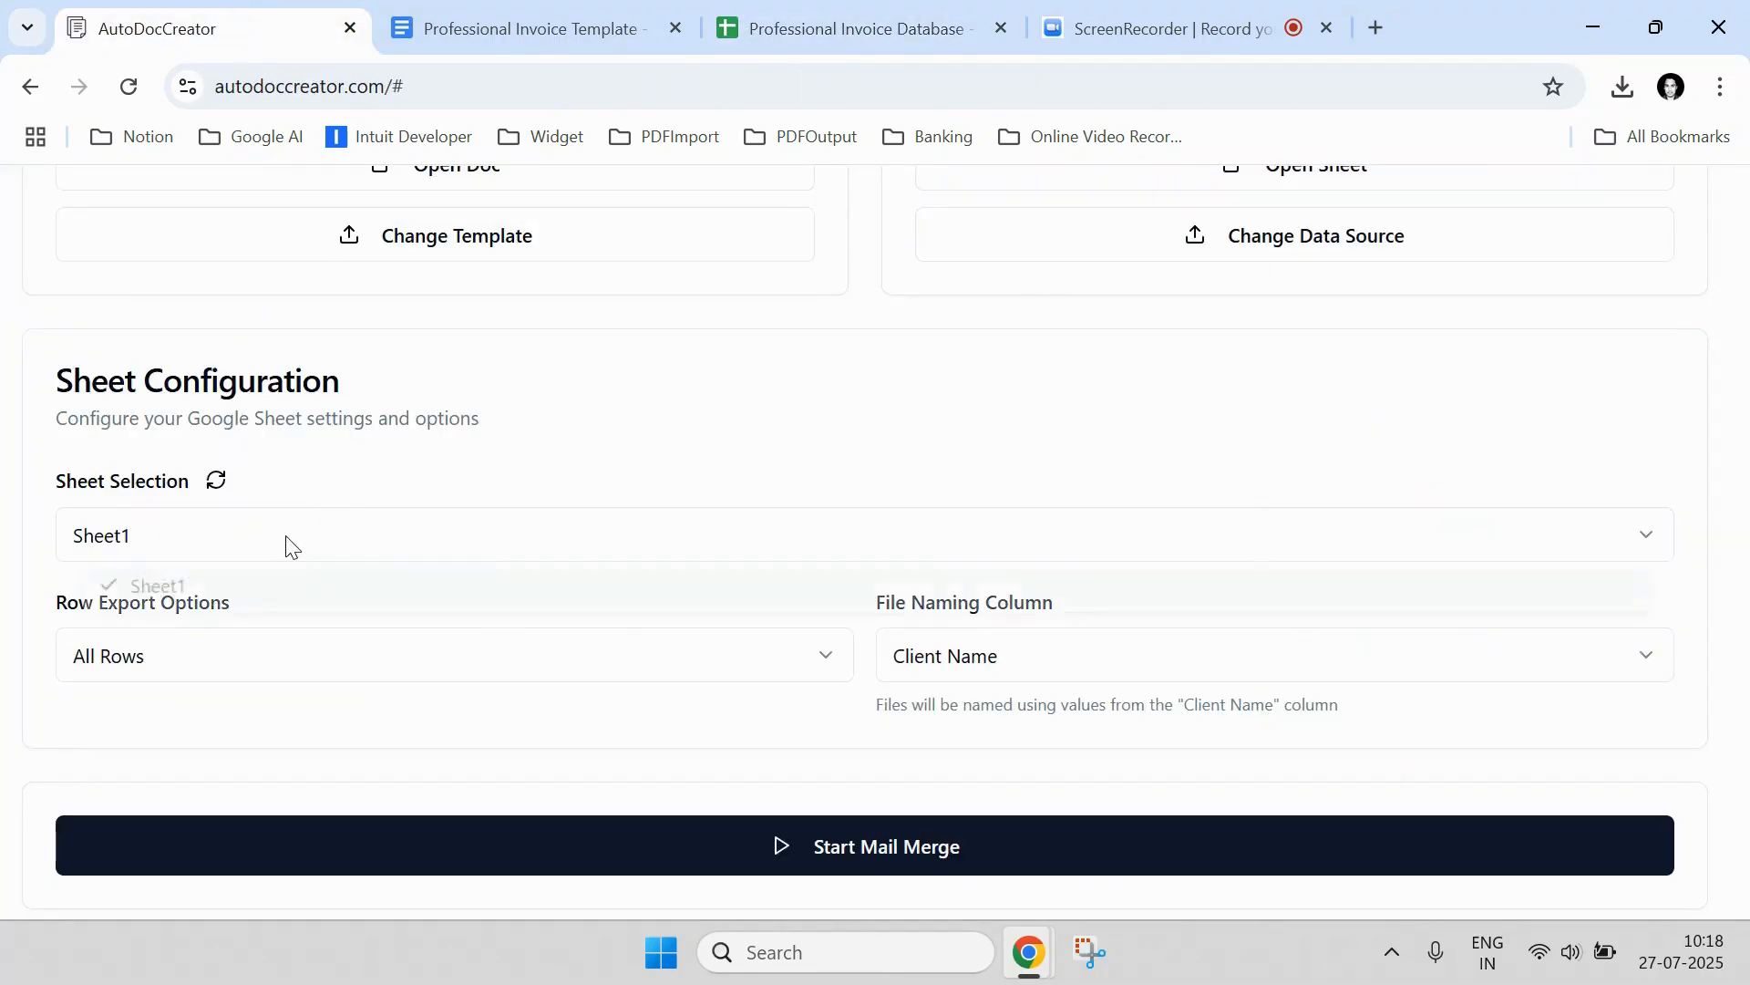
pyautogui.click(183, 614)
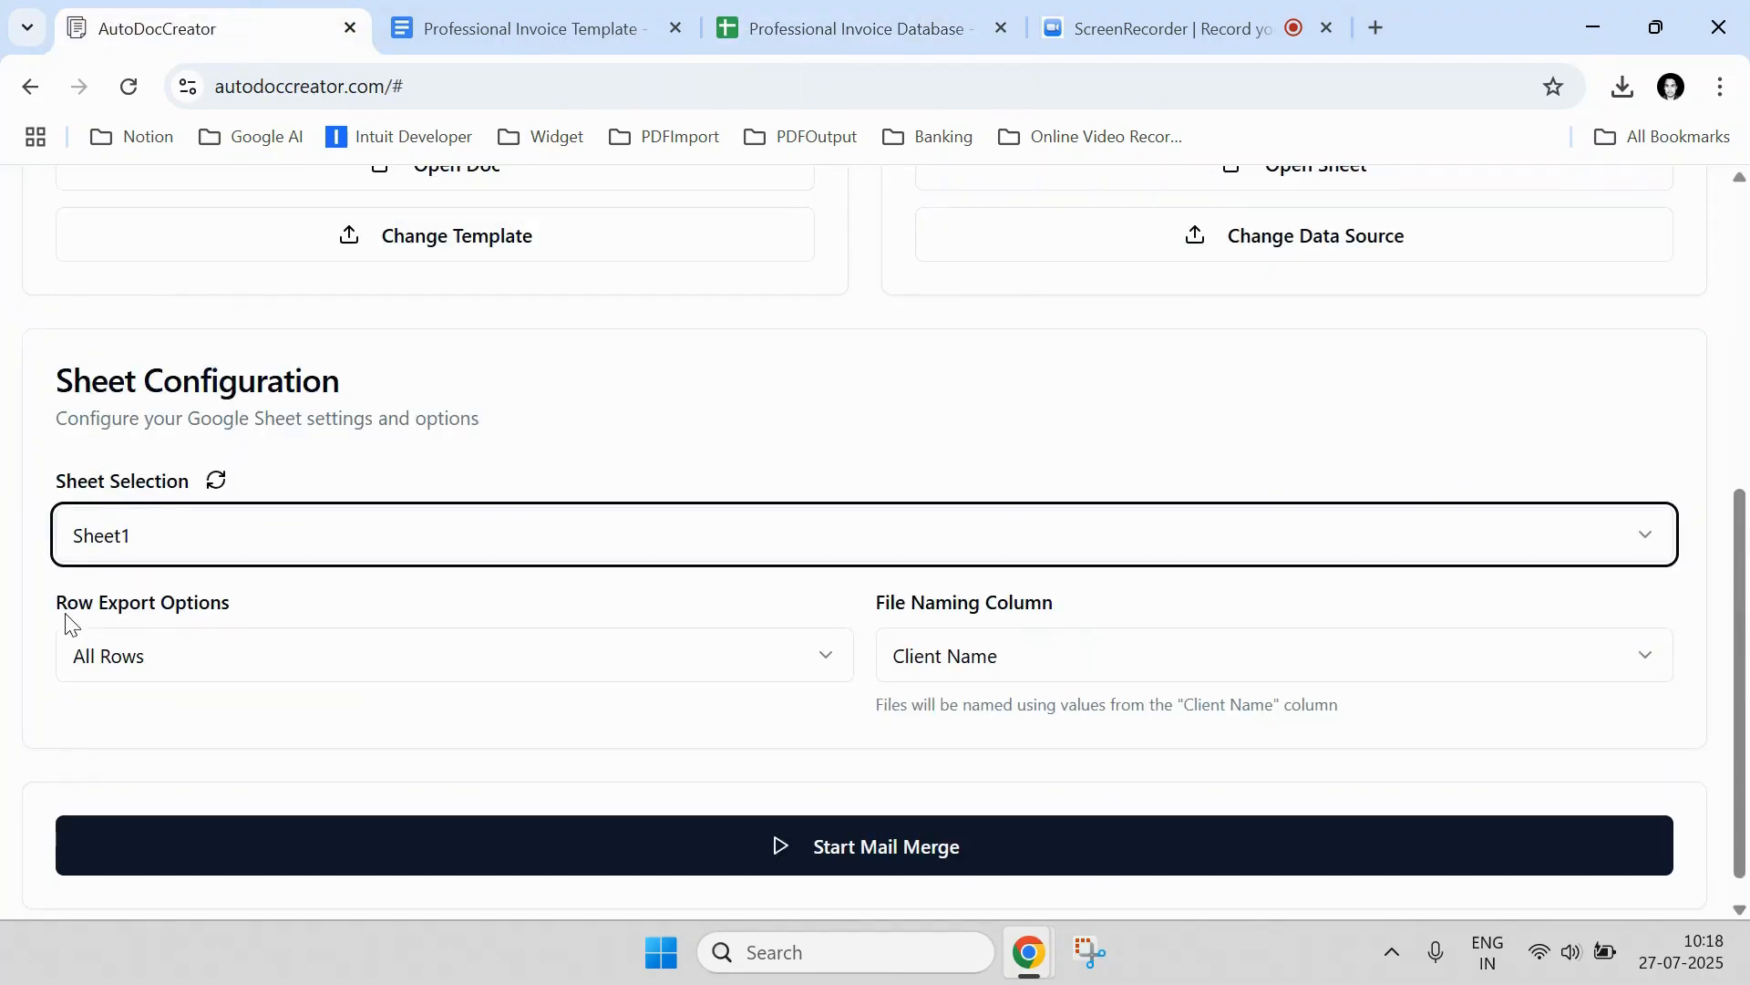
# - Try the Range Rows and Custom Rows export options and return the row export setting to All Rows
pyautogui.moveTo(60, 603); pyautogui.dragTo(211, 606)
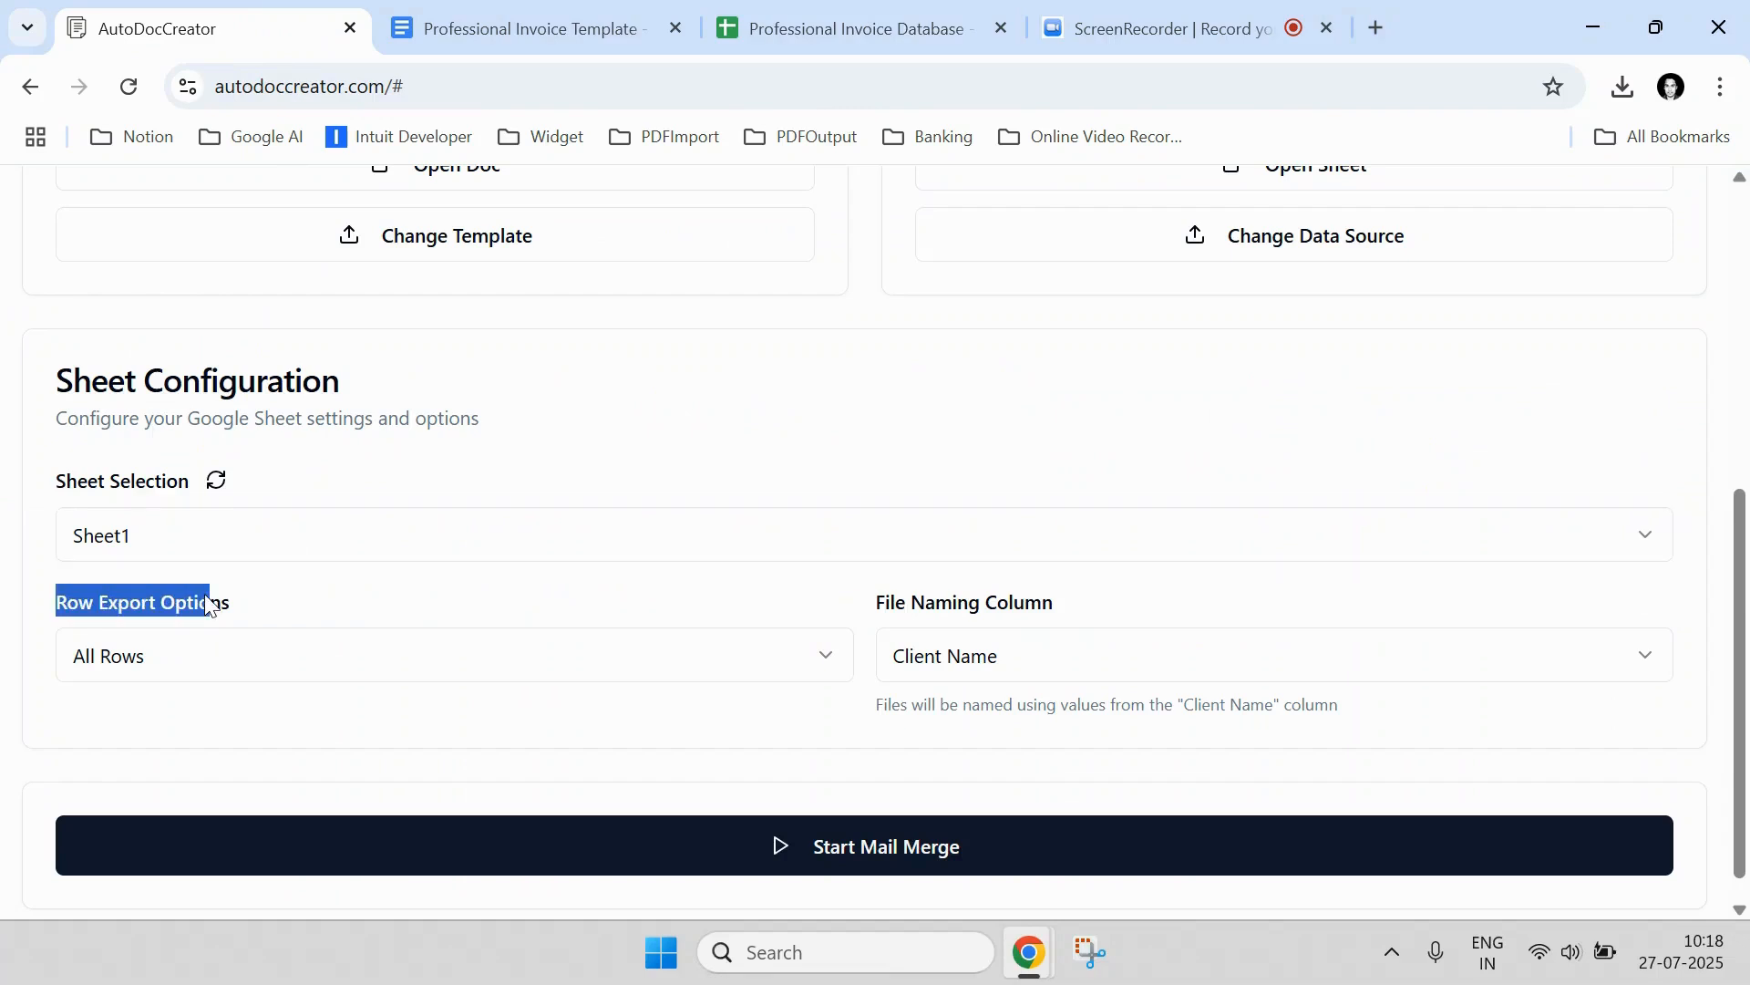
pyautogui.click(211, 657)
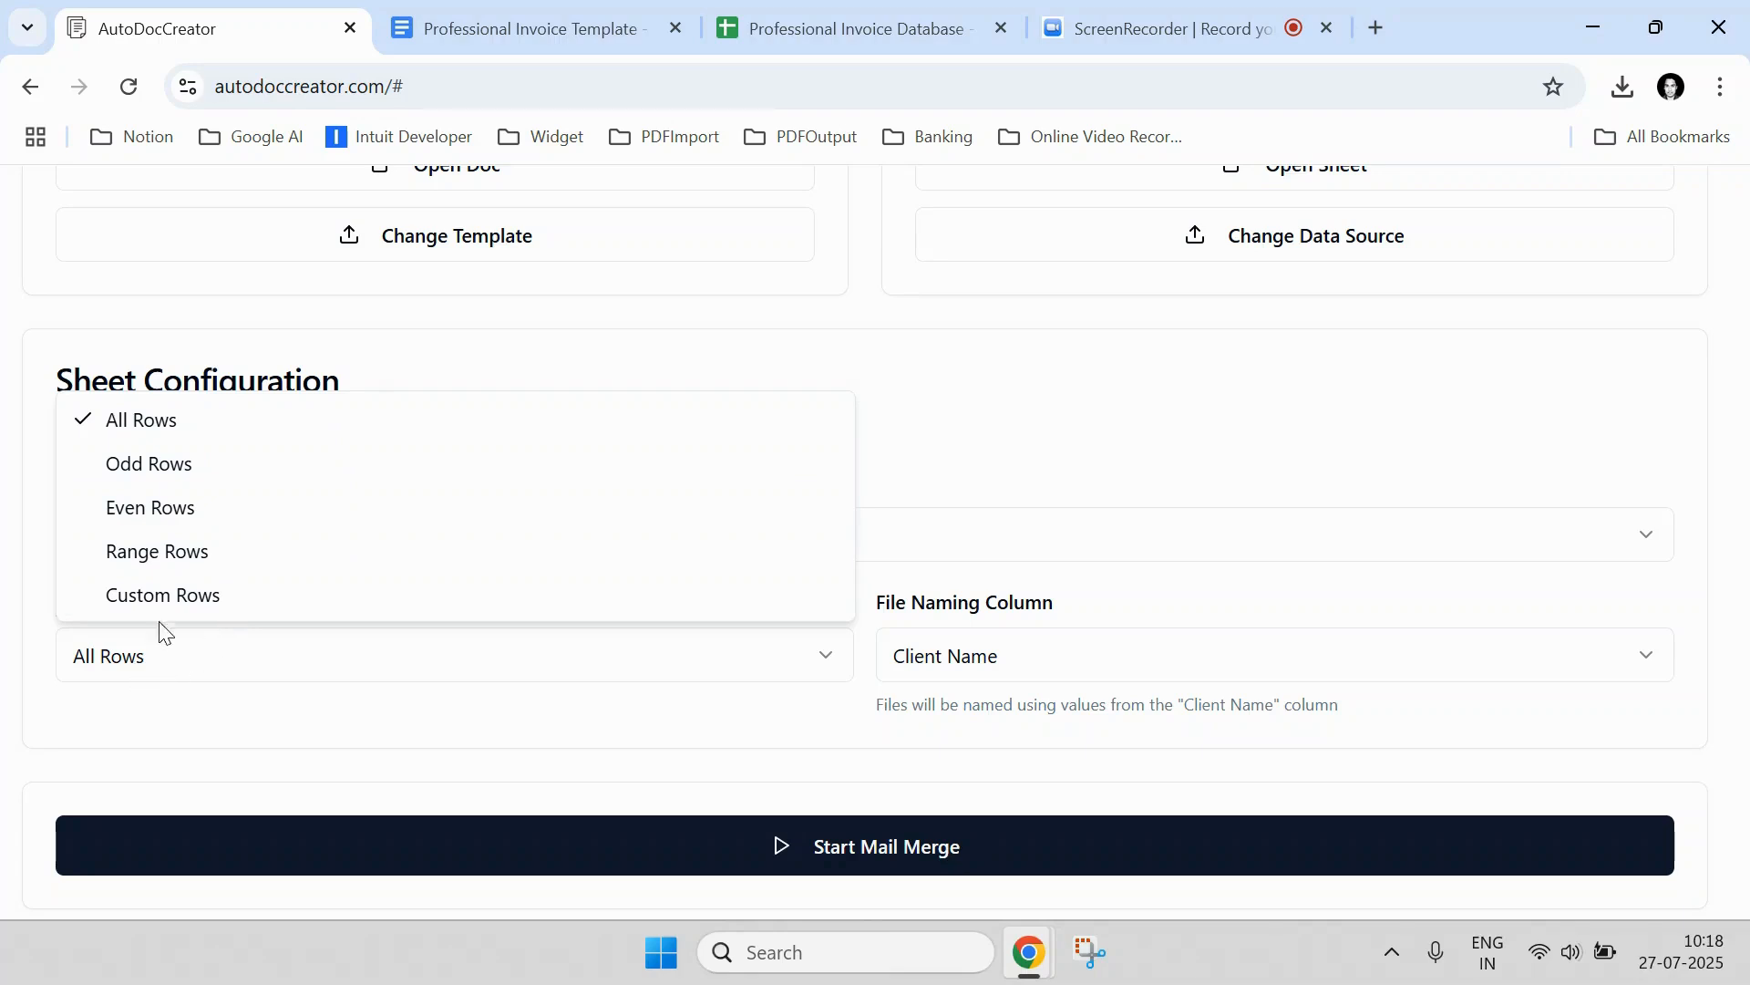
pyautogui.click(184, 565)
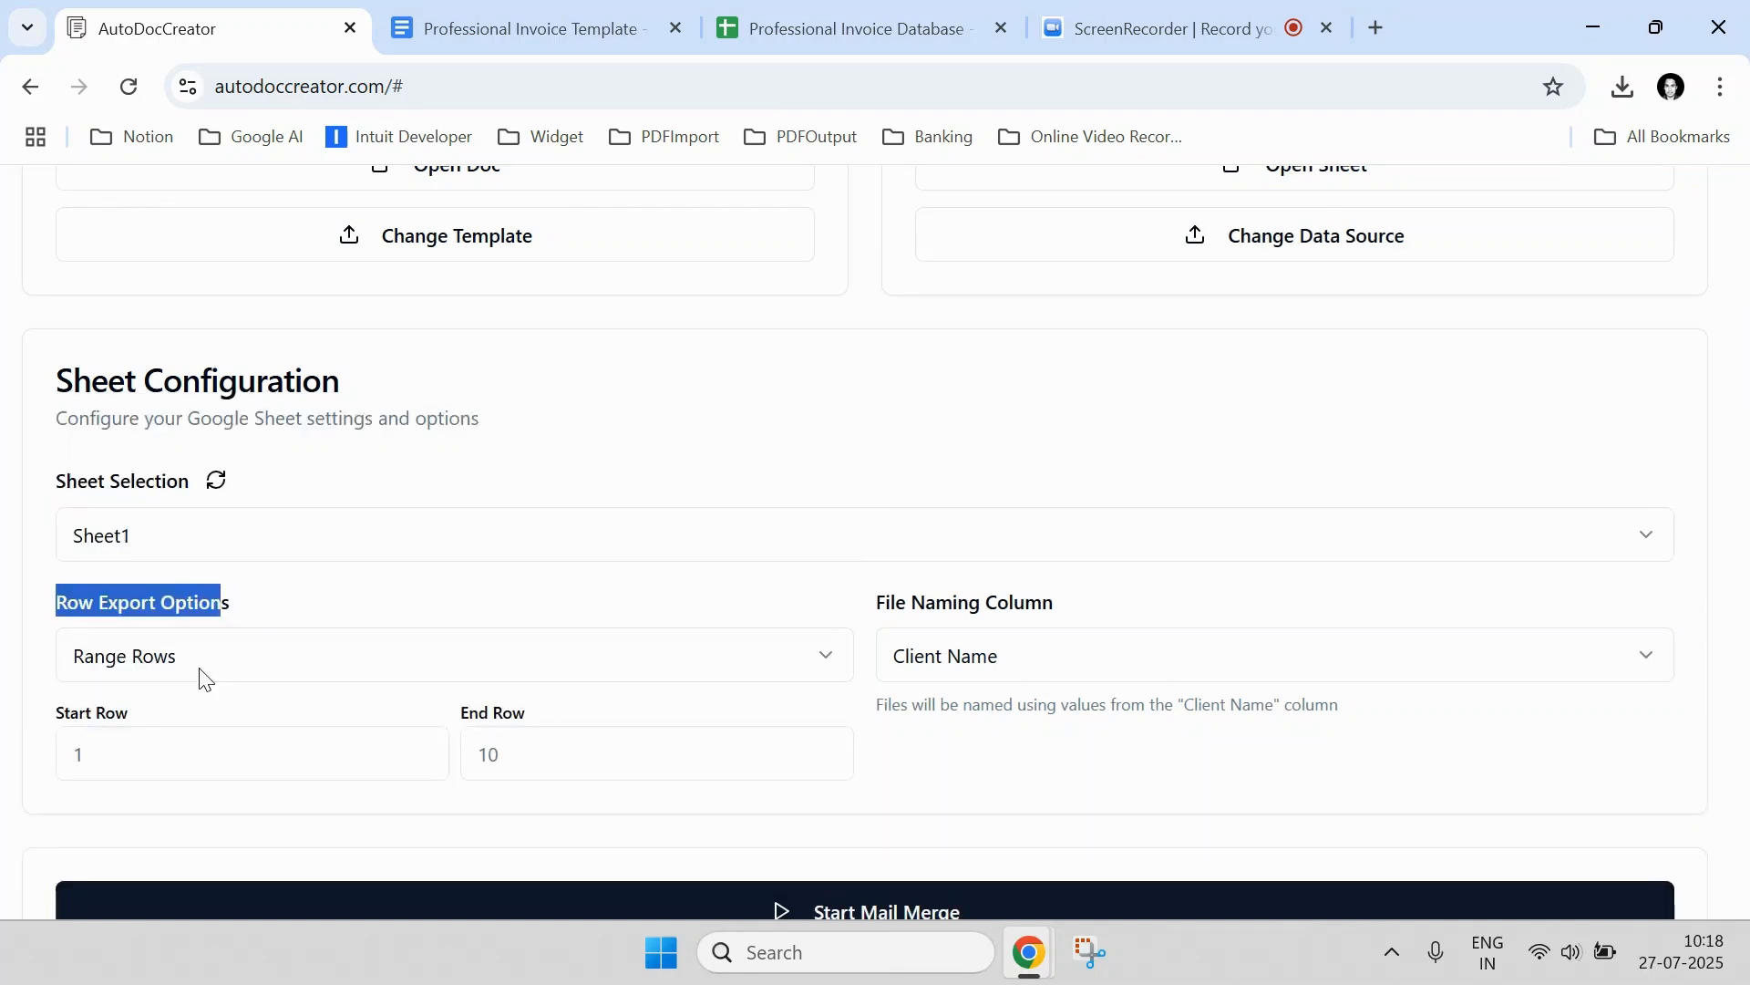
pyautogui.click(199, 674)
pyautogui.click(197, 603)
pyautogui.click(187, 672)
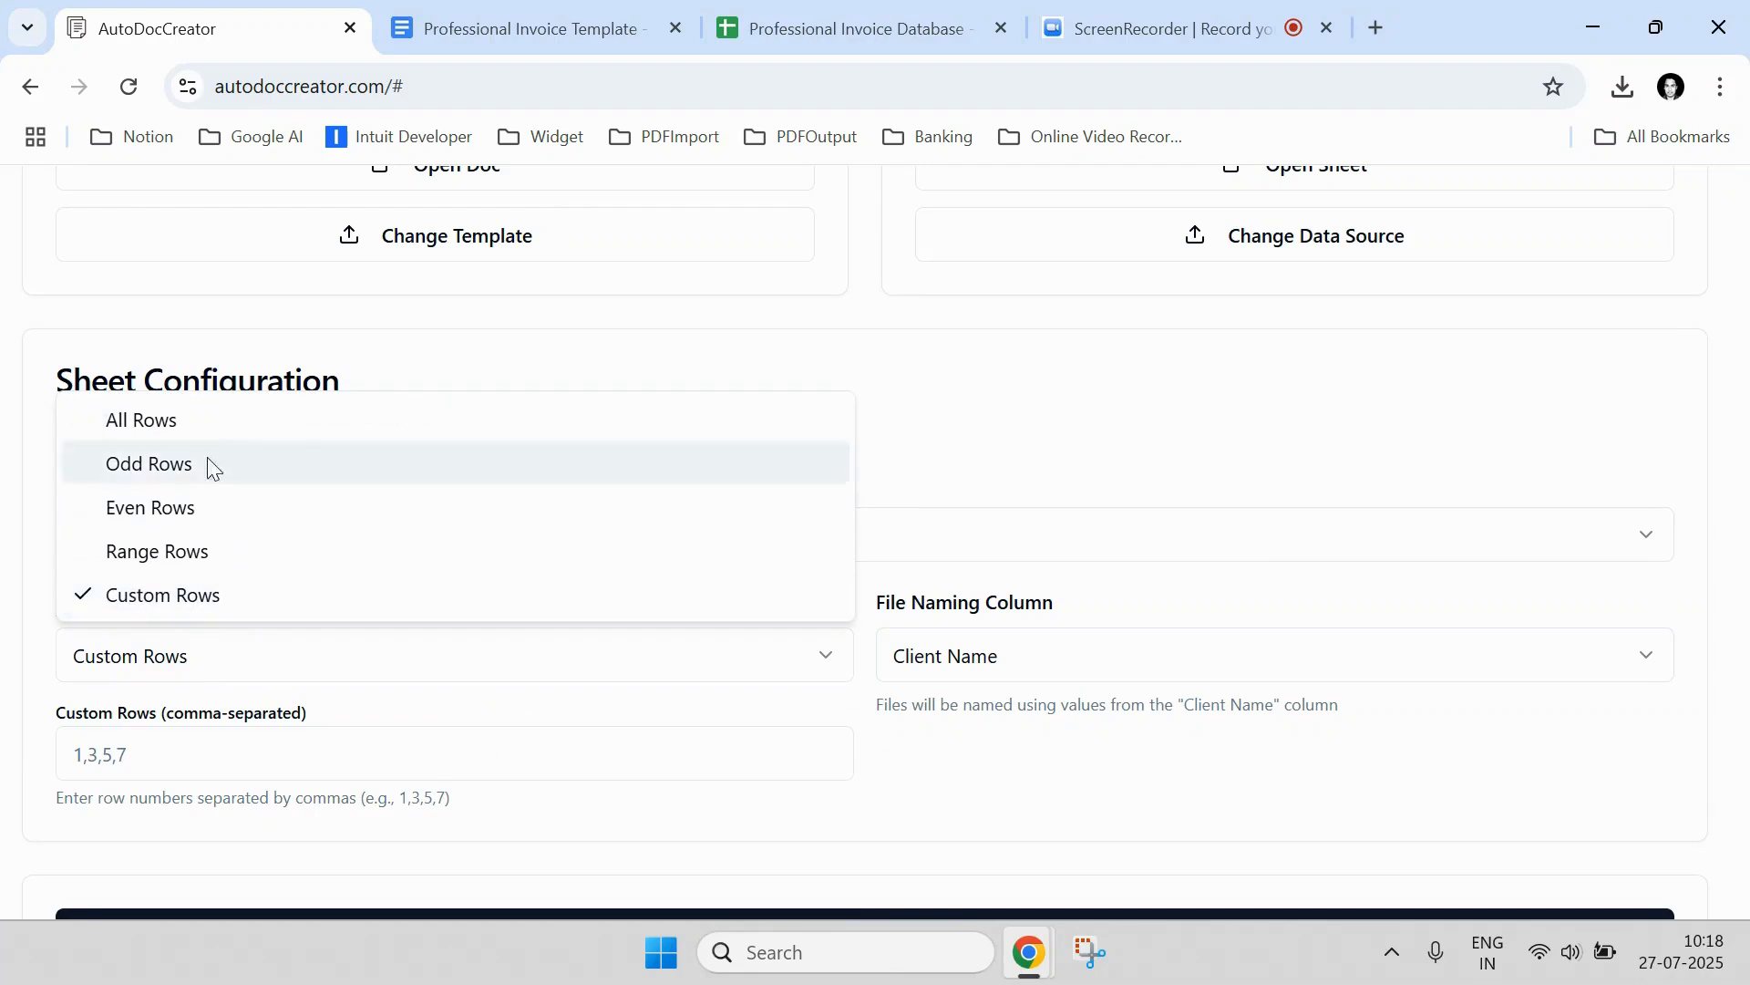
pyautogui.click(207, 419)
# - Set the file naming column to Invoice No and check that column's values in the invoice database
pyautogui.click(996, 599)
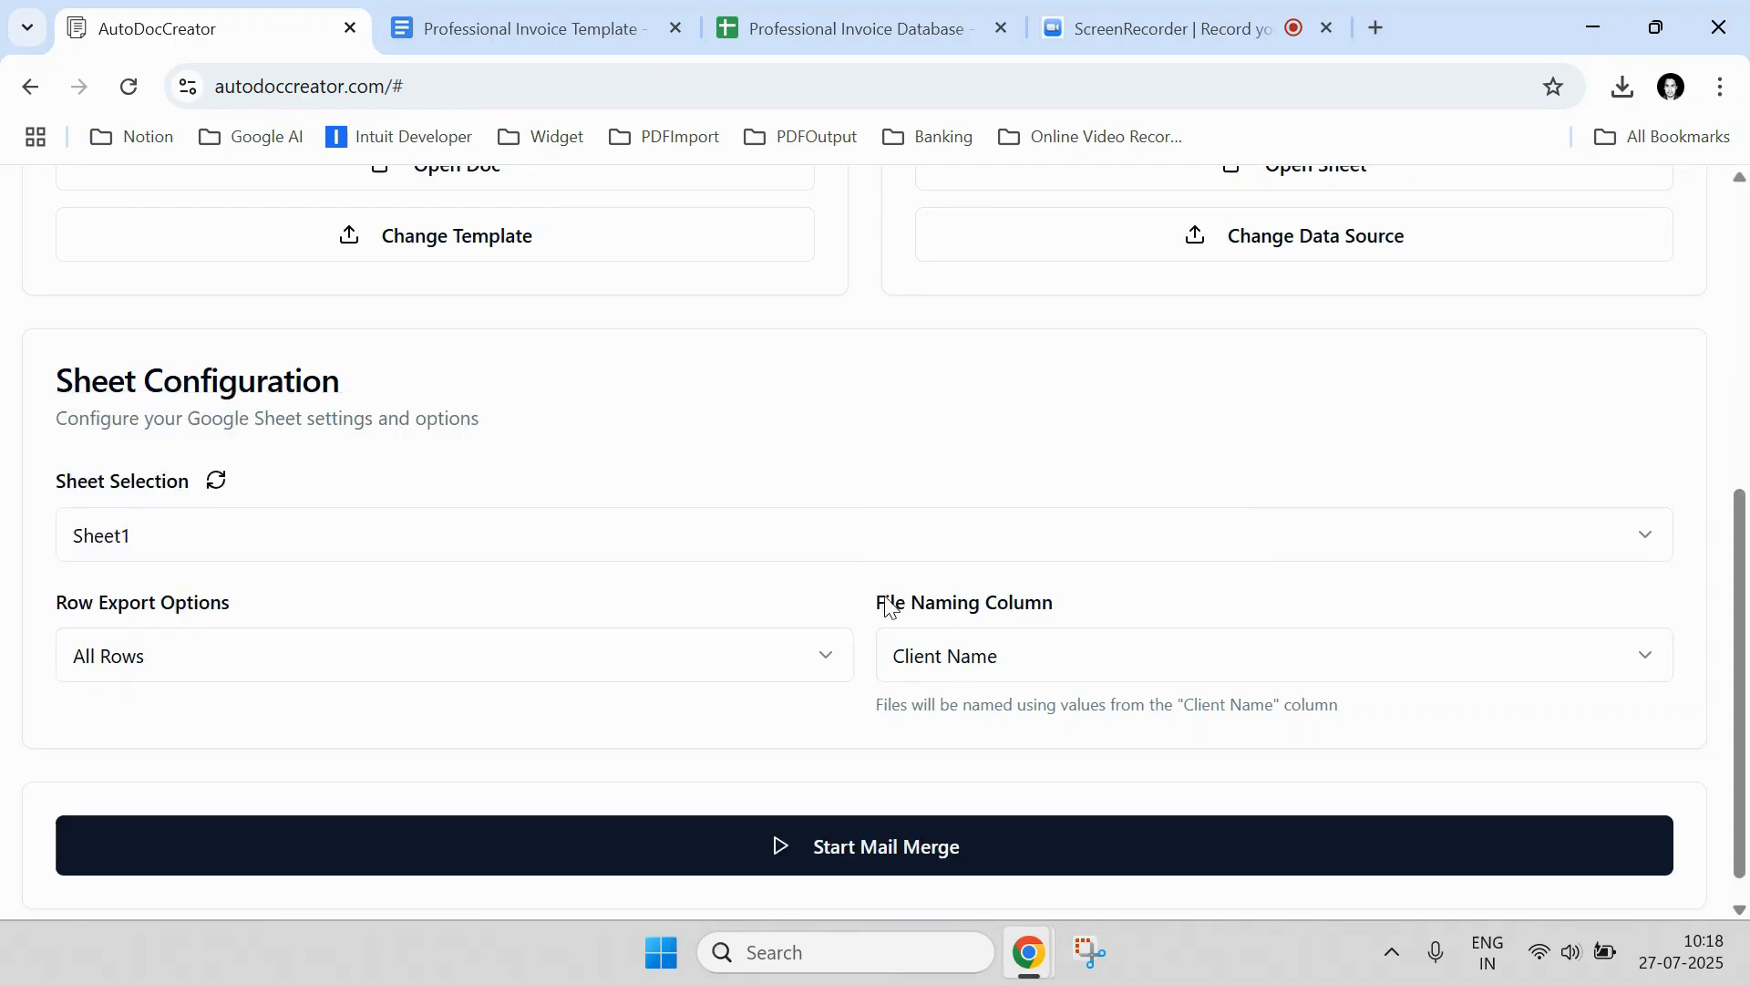
pyautogui.moveTo(882, 609); pyautogui.dragTo(1091, 606)
pyautogui.click(985, 660)
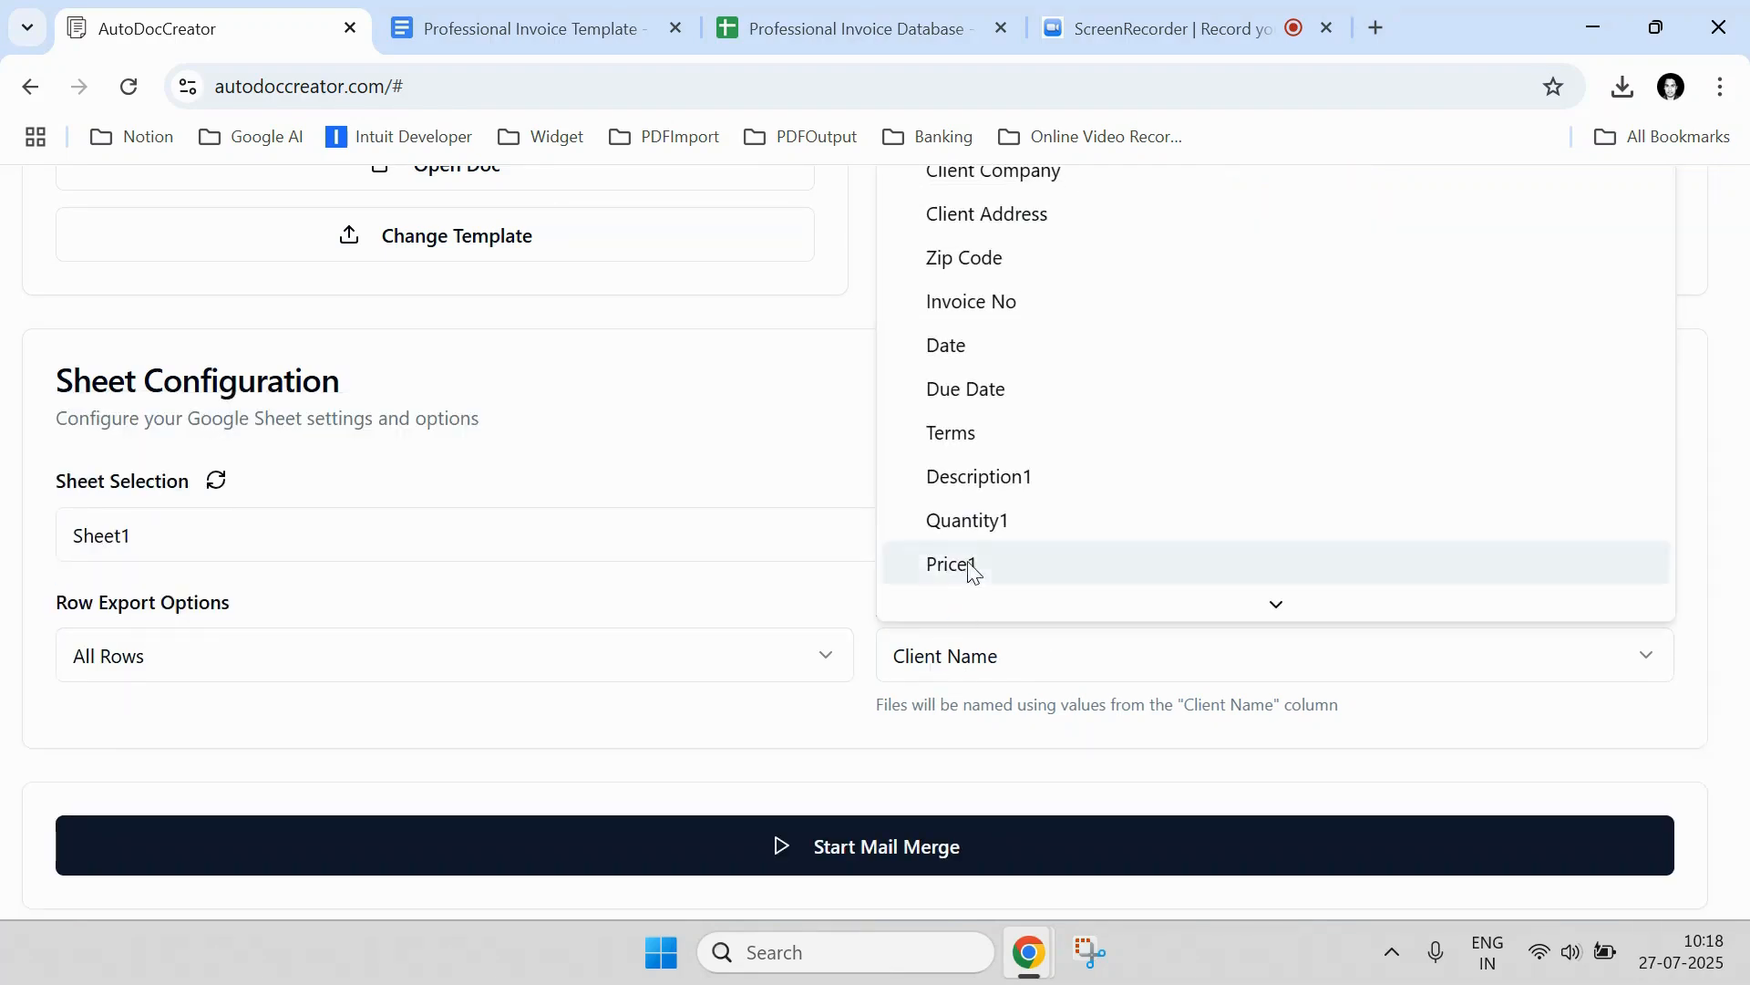
pyautogui.click(1059, 315)
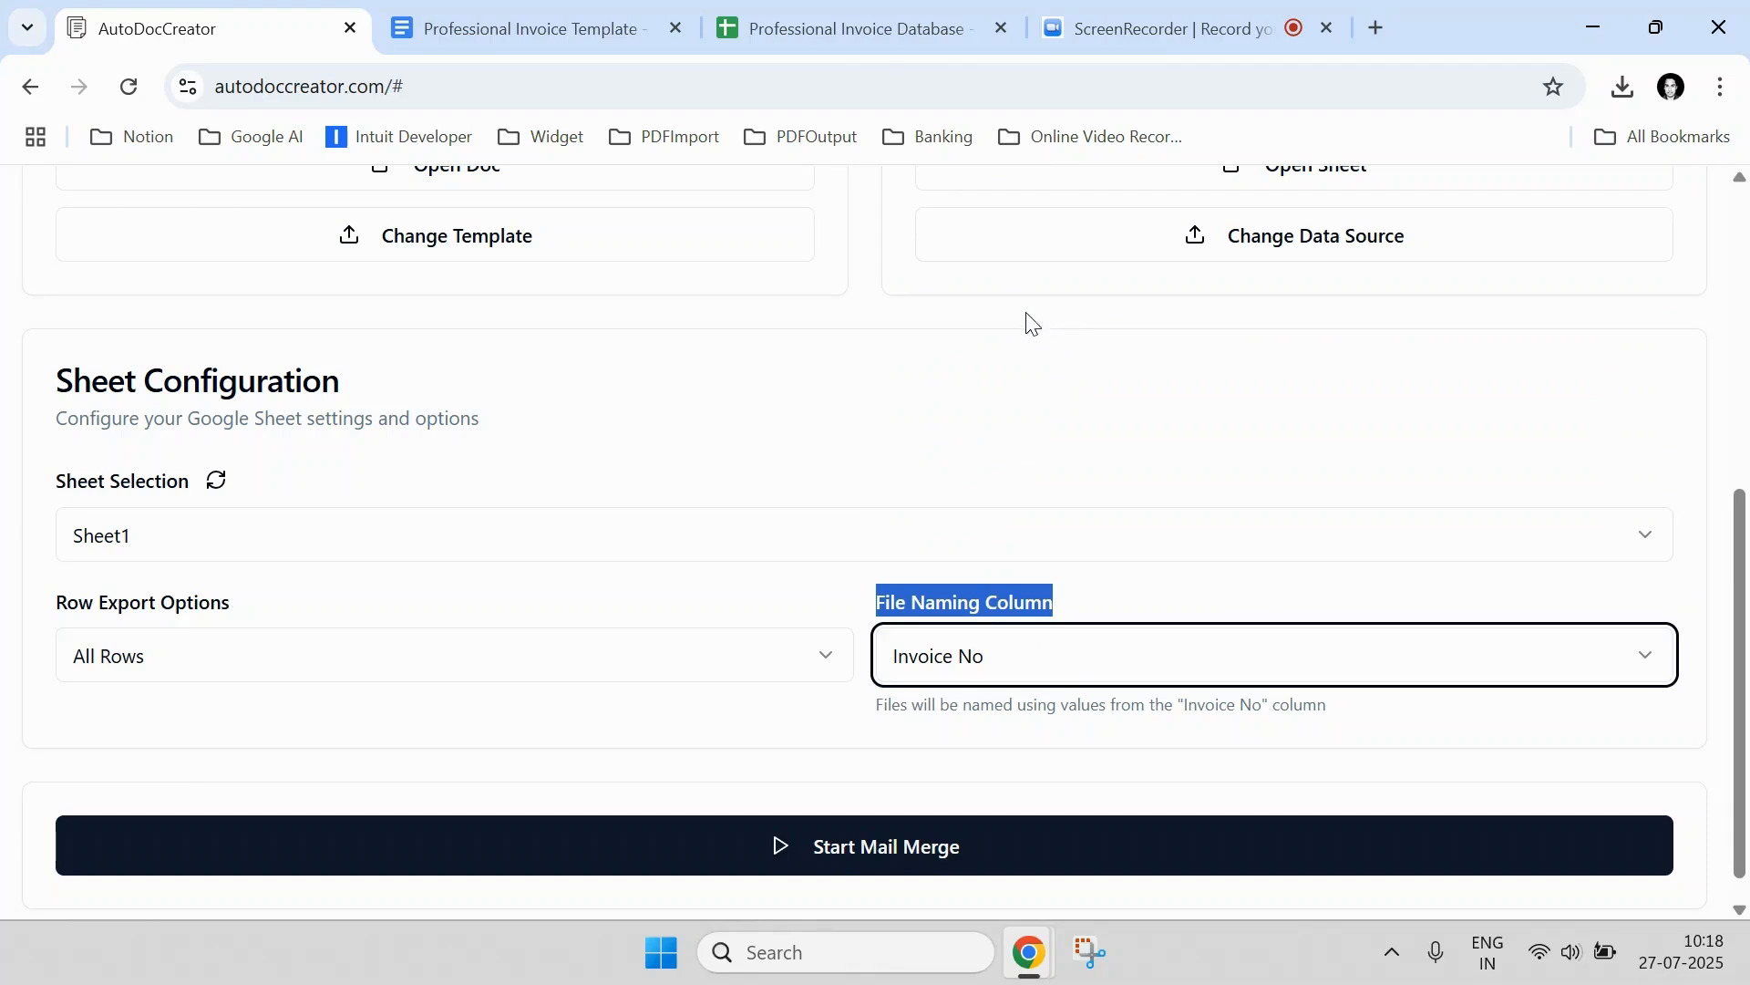
pyautogui.hotkey('ctrl', '3')
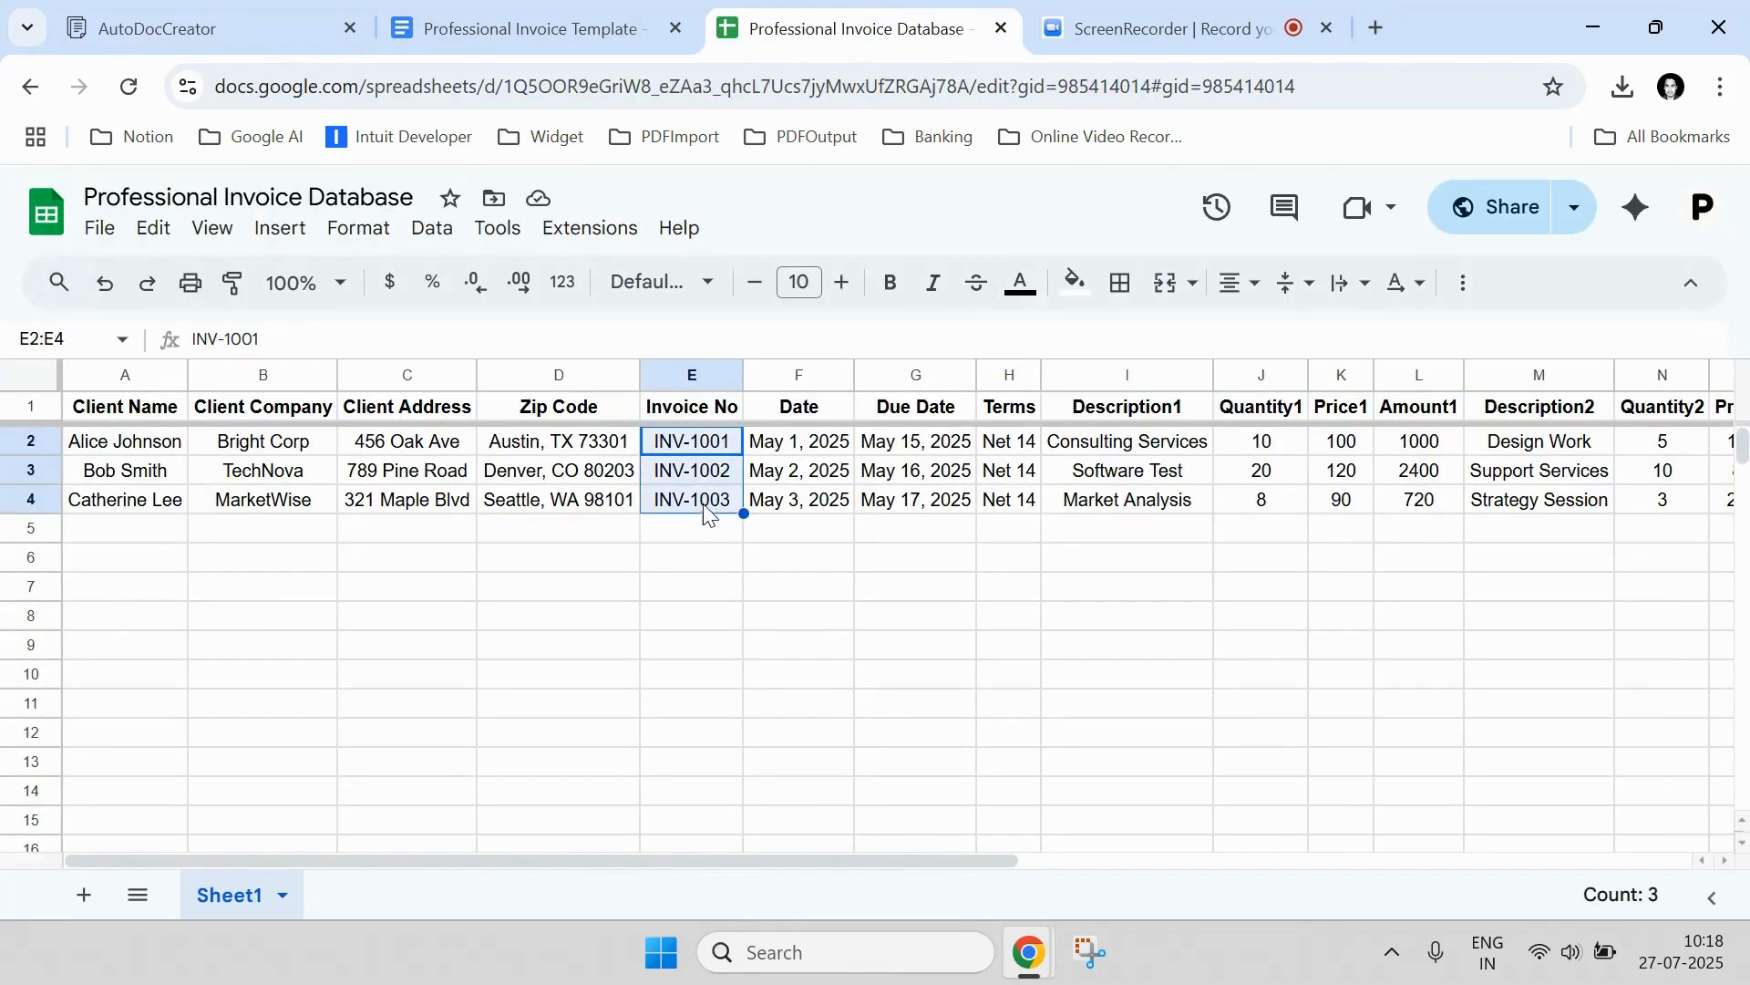
pyautogui.click(151, 9)
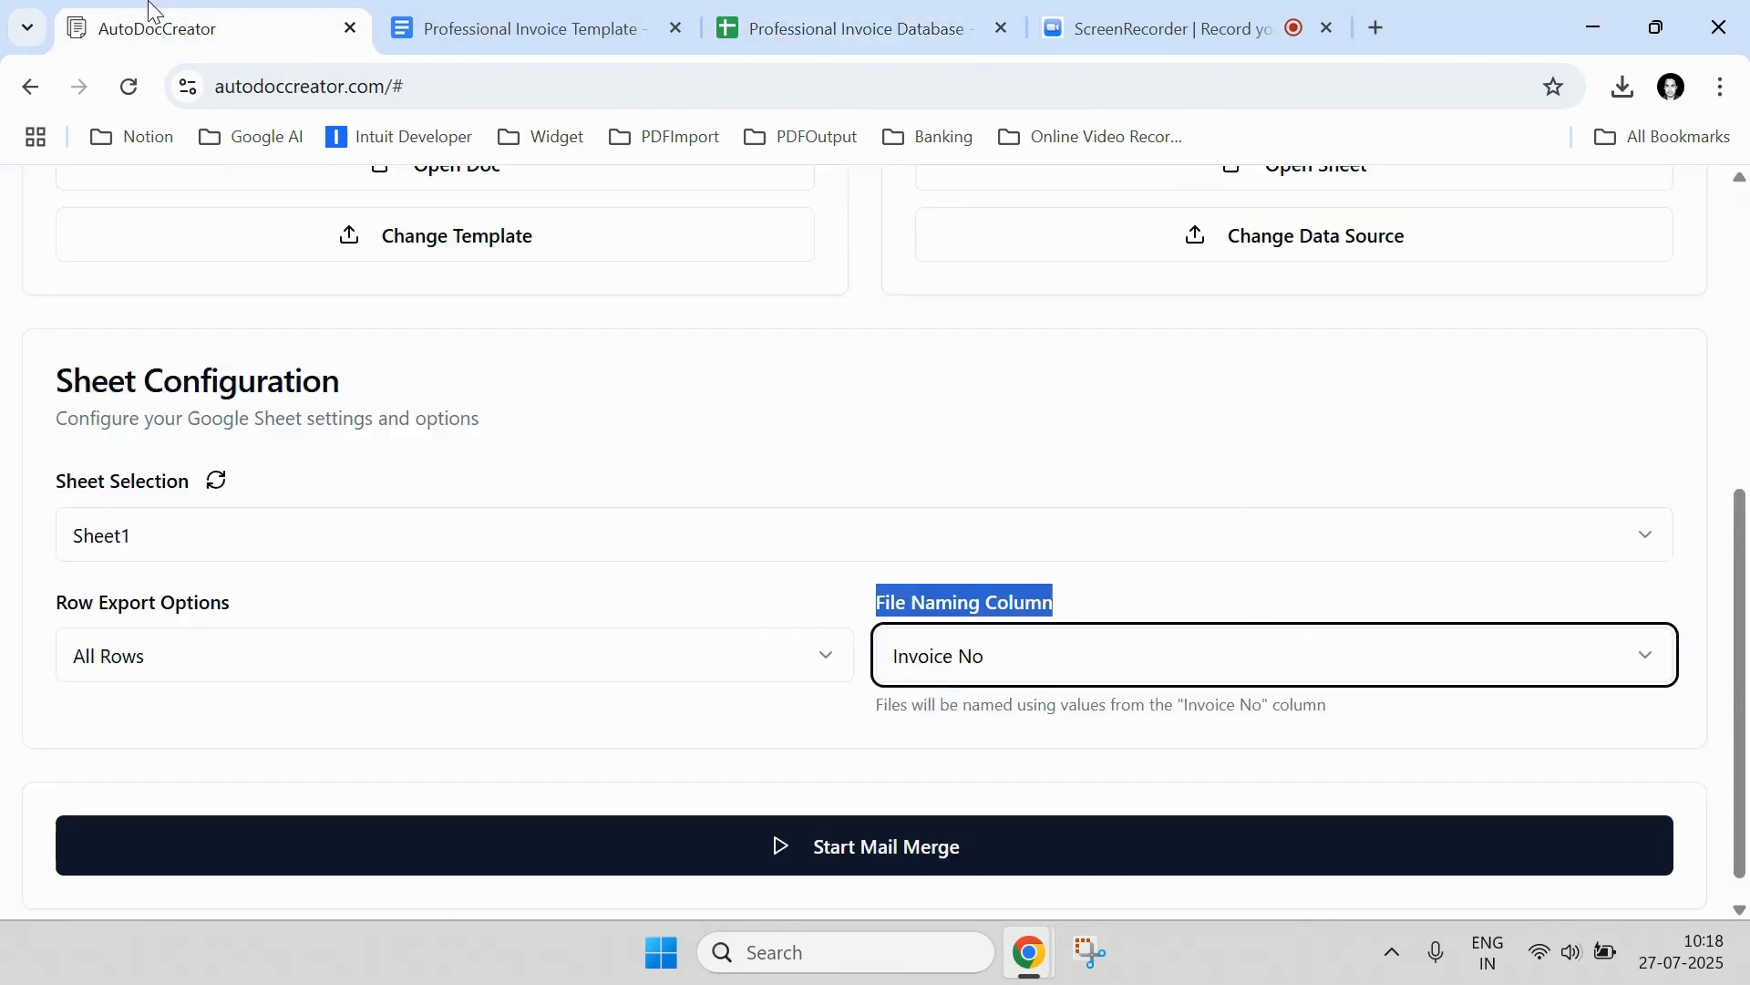
pyautogui.click(895, 584)
# - Start the mail merge and follow the processing of the generated invoice PDFs until all are done
pyautogui.click(932, 861)
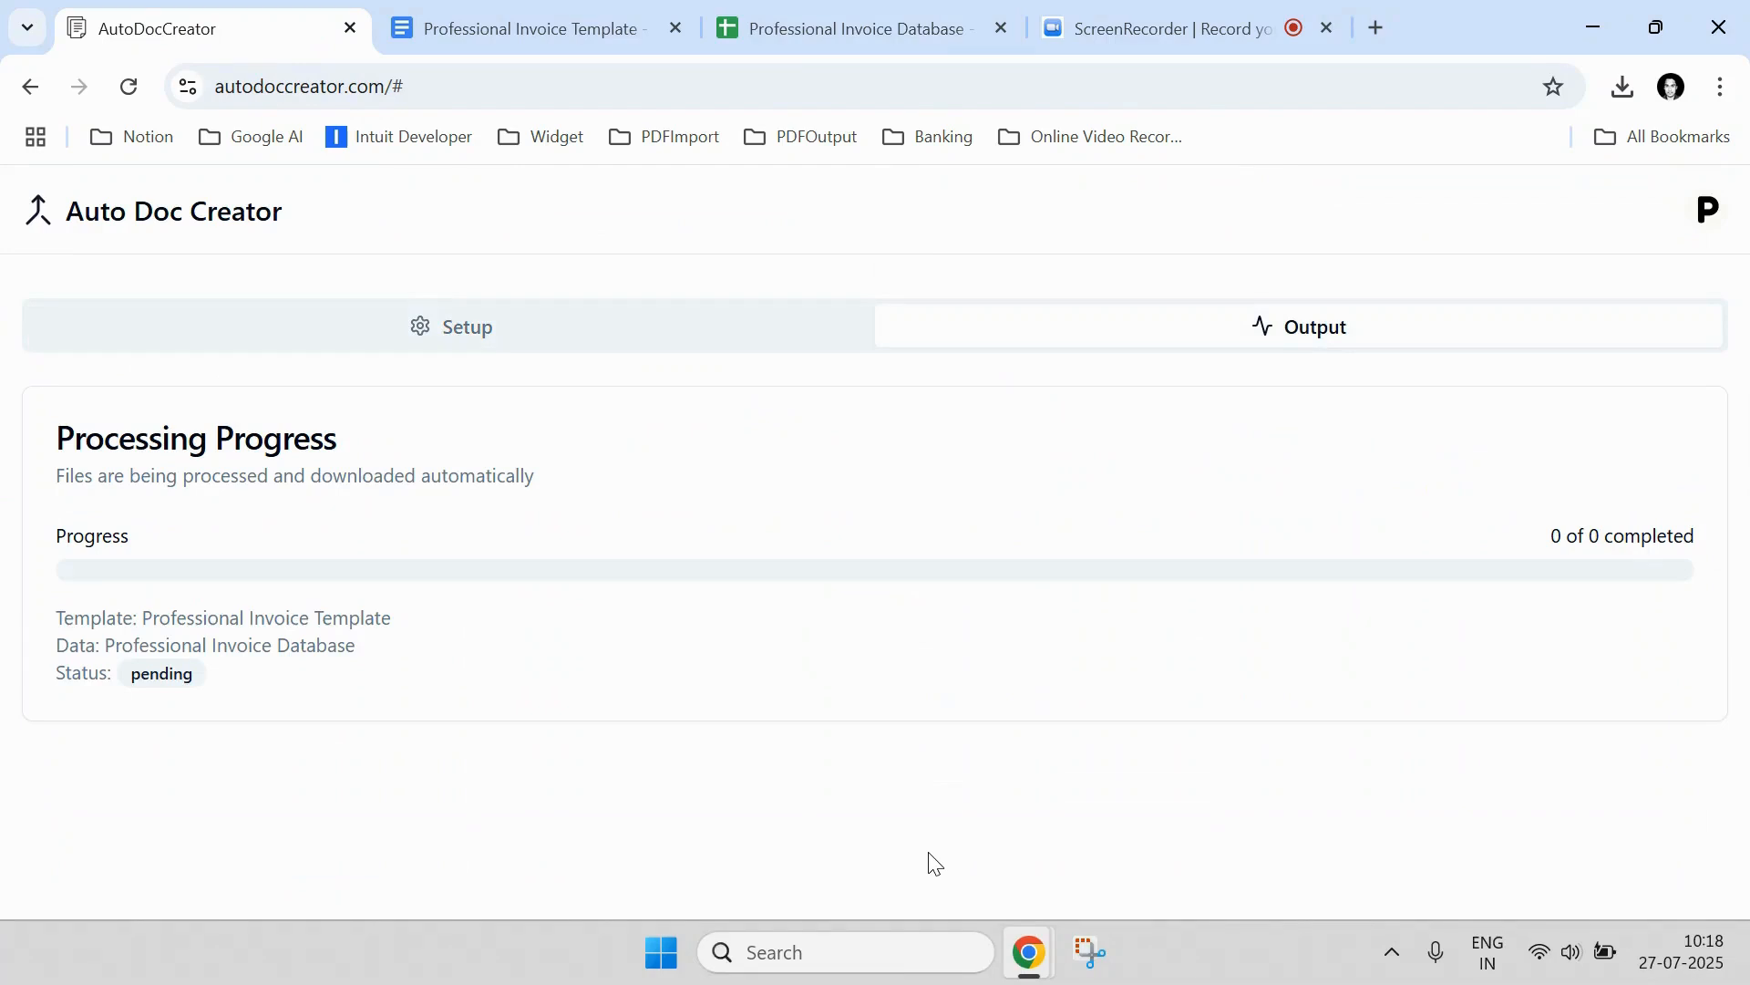
pyautogui.scroll(-3, 867, 849)
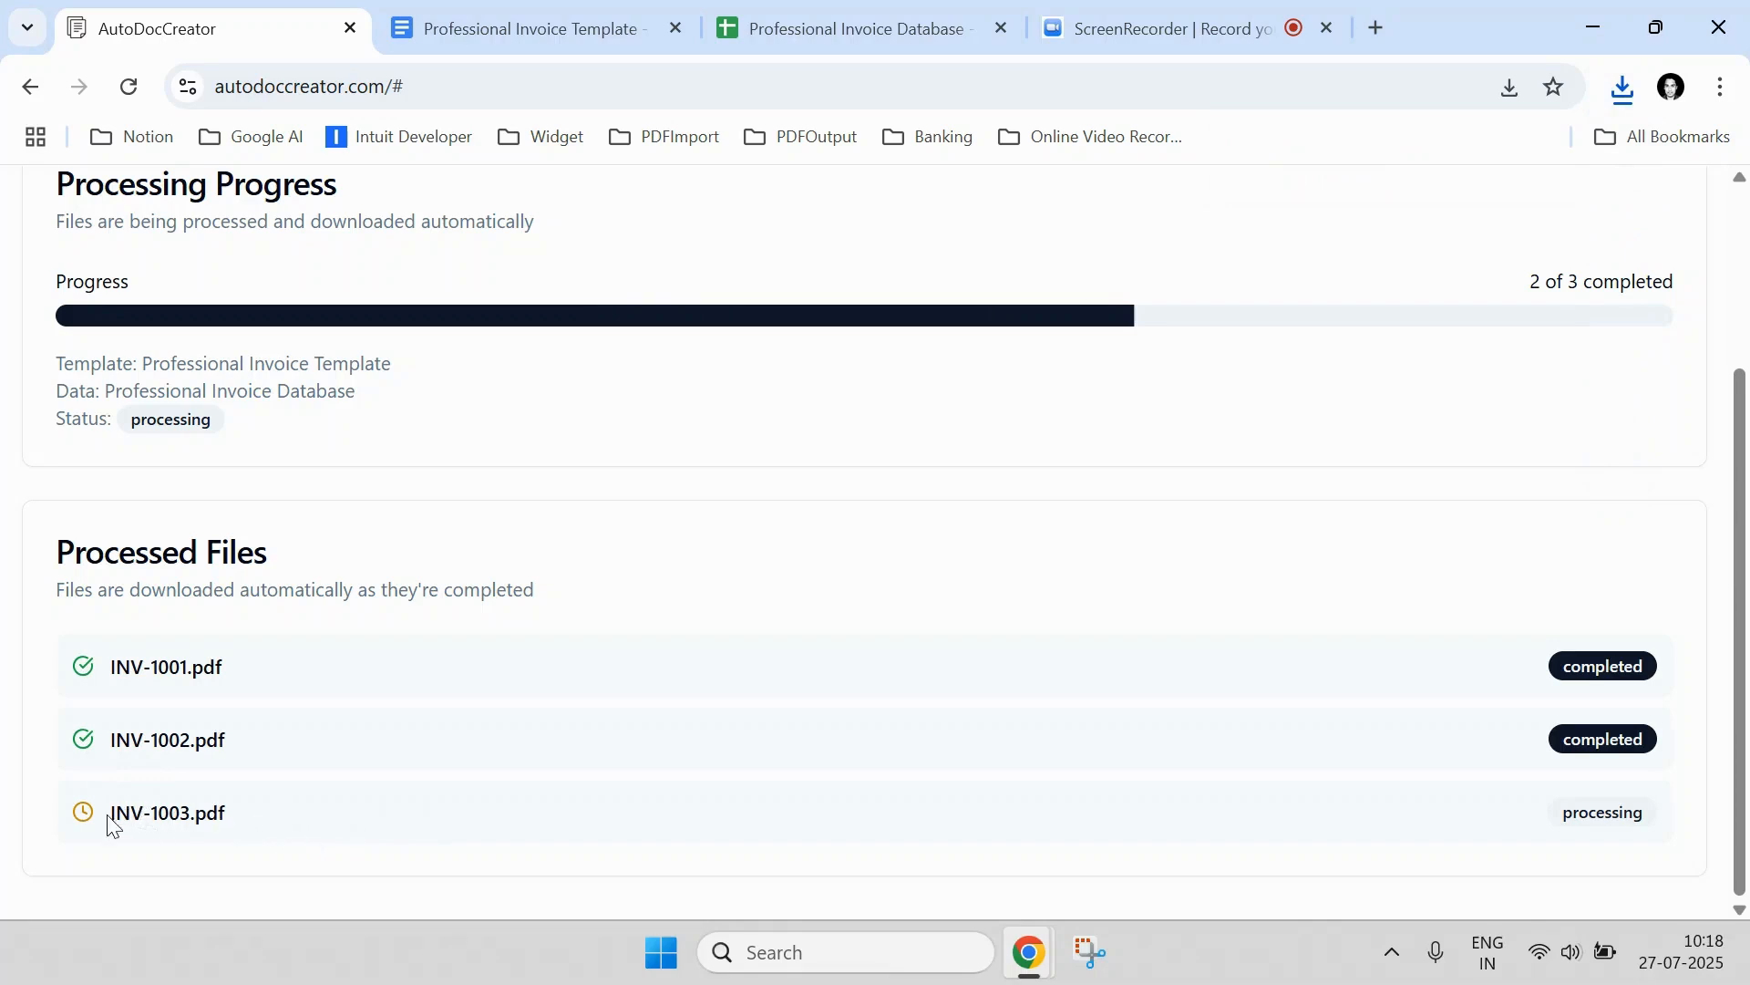
pyautogui.moveTo(110, 825); pyautogui.dragTo(241, 804)
pyautogui.click(316, 782)
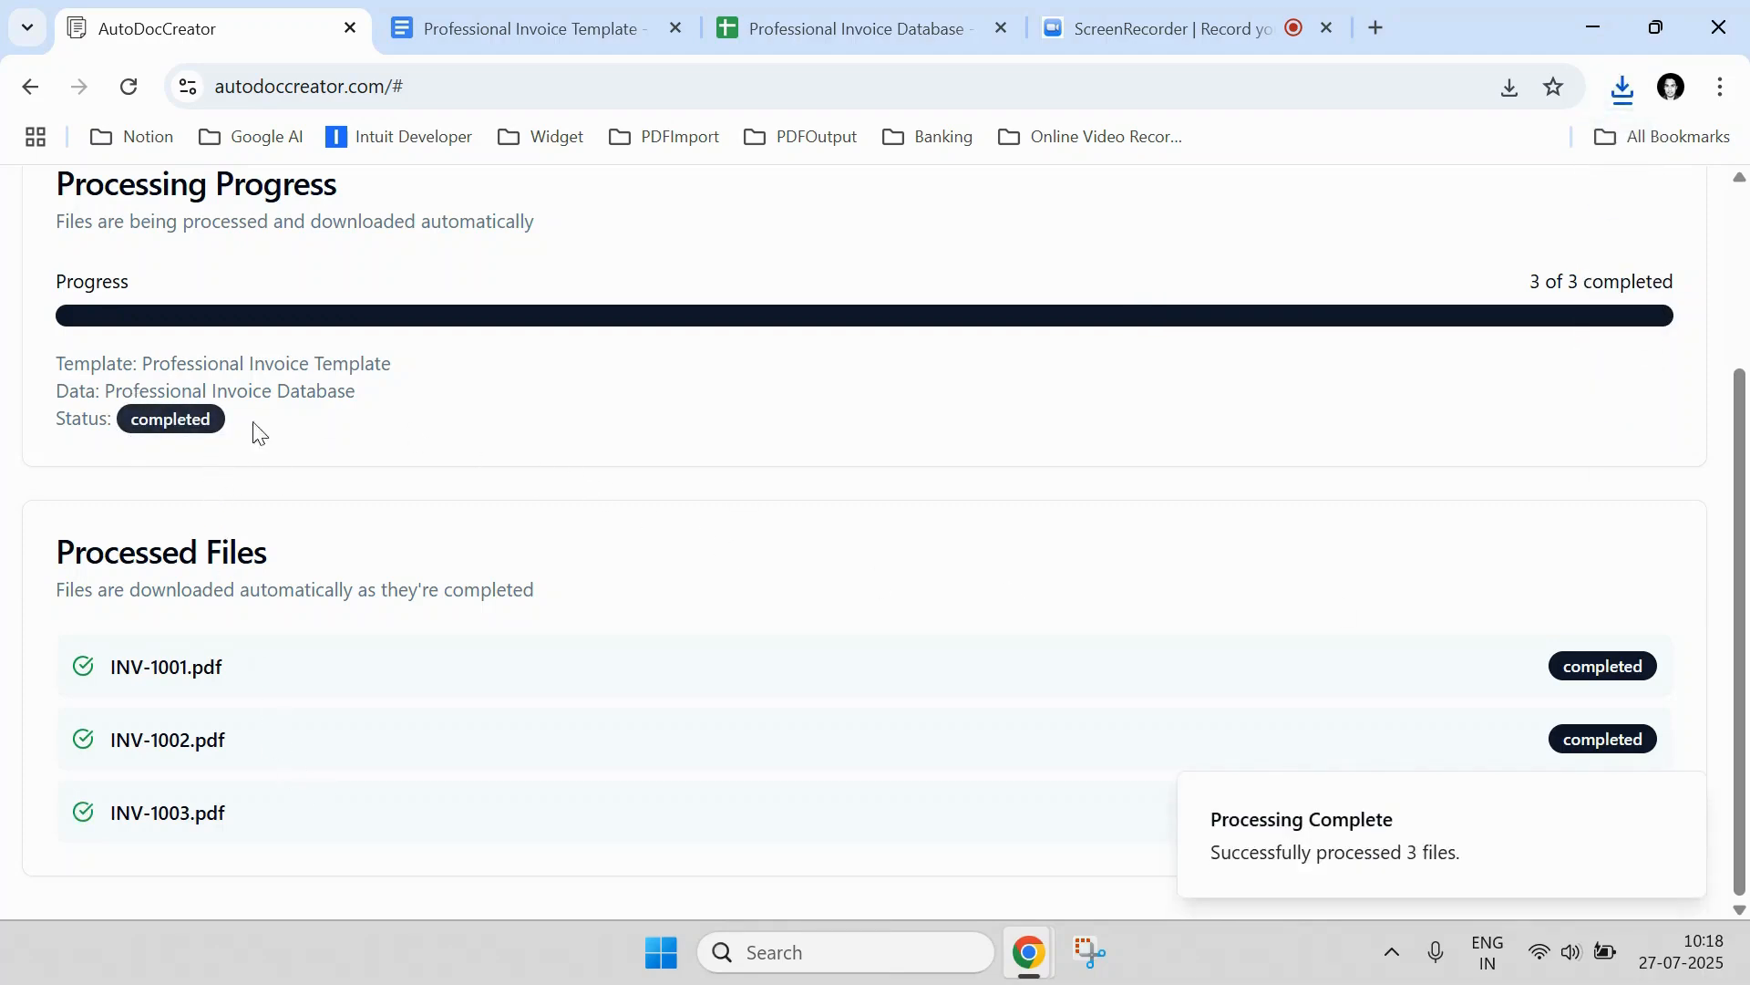
pyautogui.click(1679, 799)
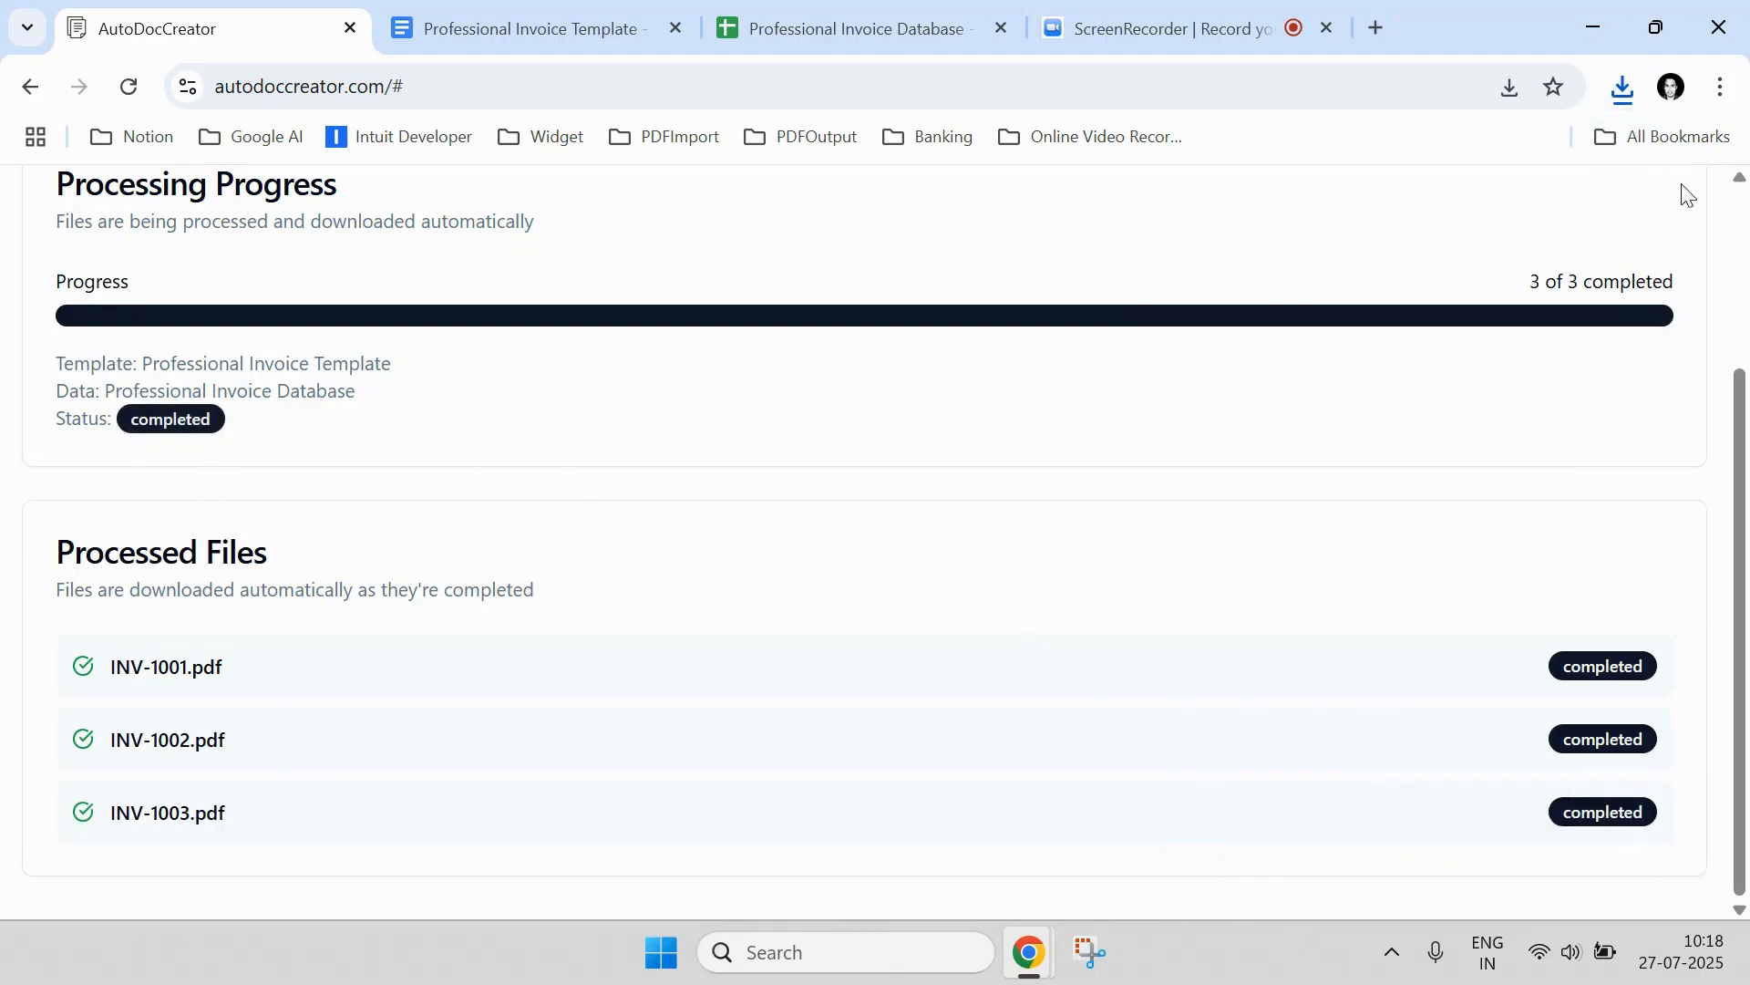
# - Open the Downloads folder and permanently delete the older INV-1001, INV-1002 and INV-1003 PDFs
pyautogui.click(1624, 82)
pyautogui.click(1528, 207)
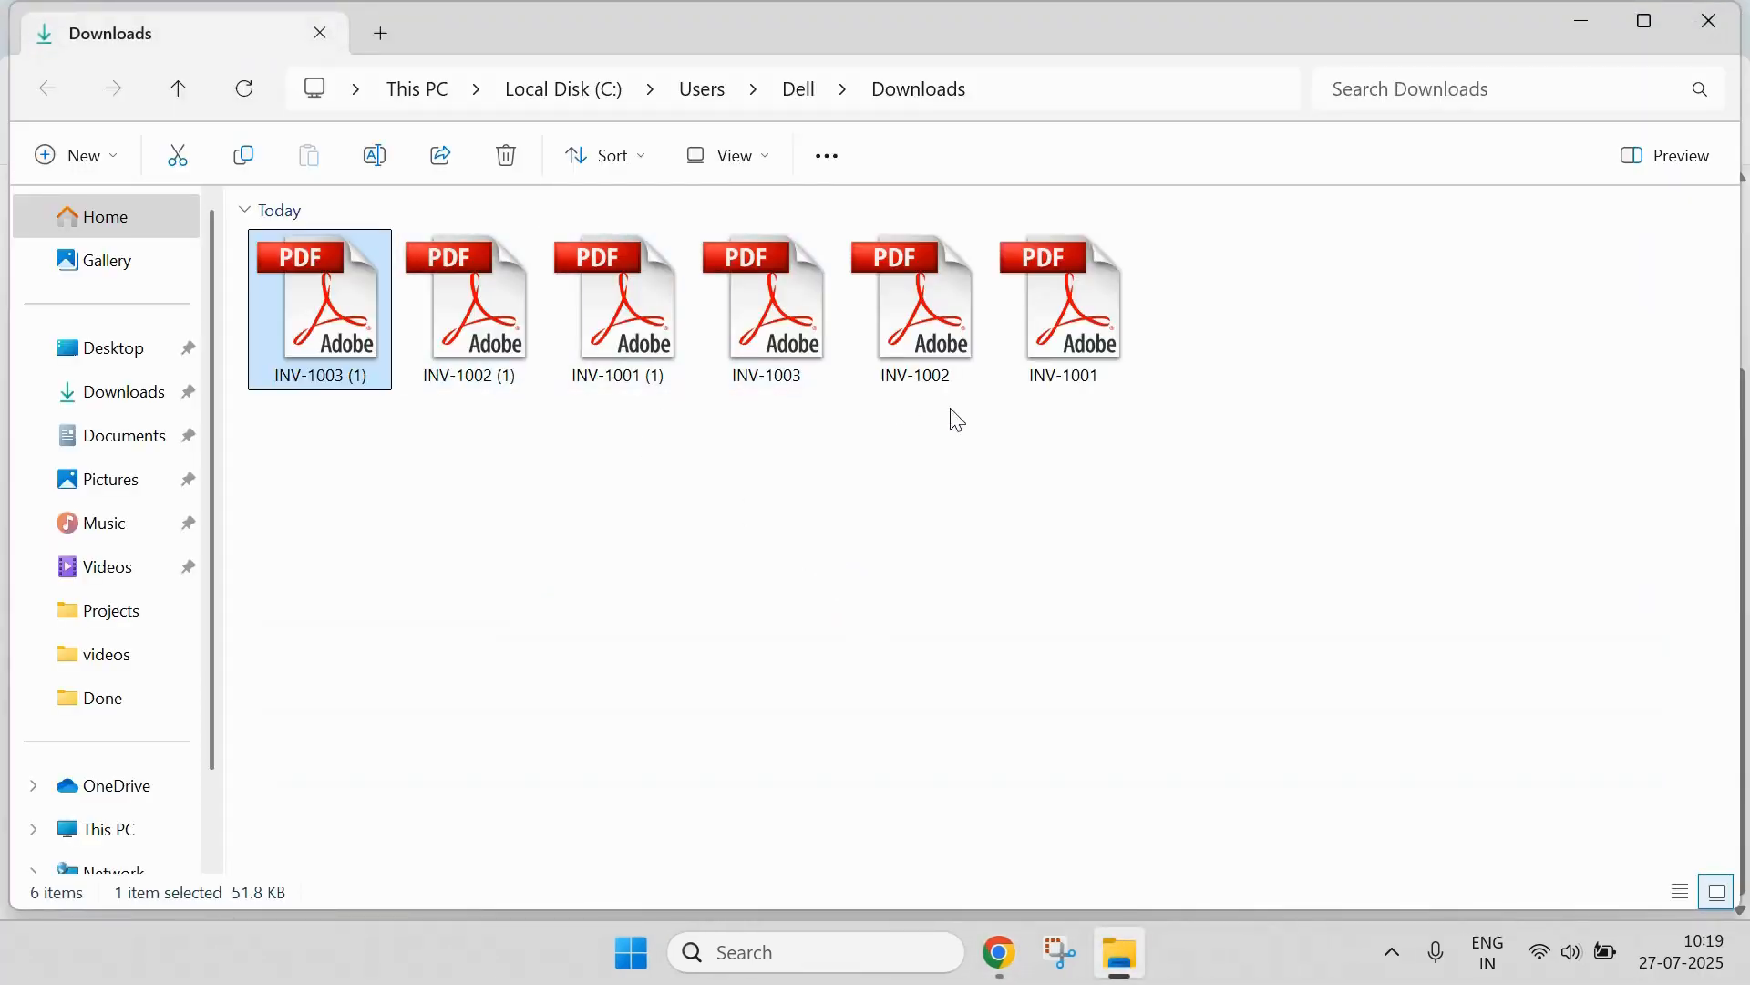
pyautogui.moveTo(1089, 416); pyautogui.dragTo(780, 328)
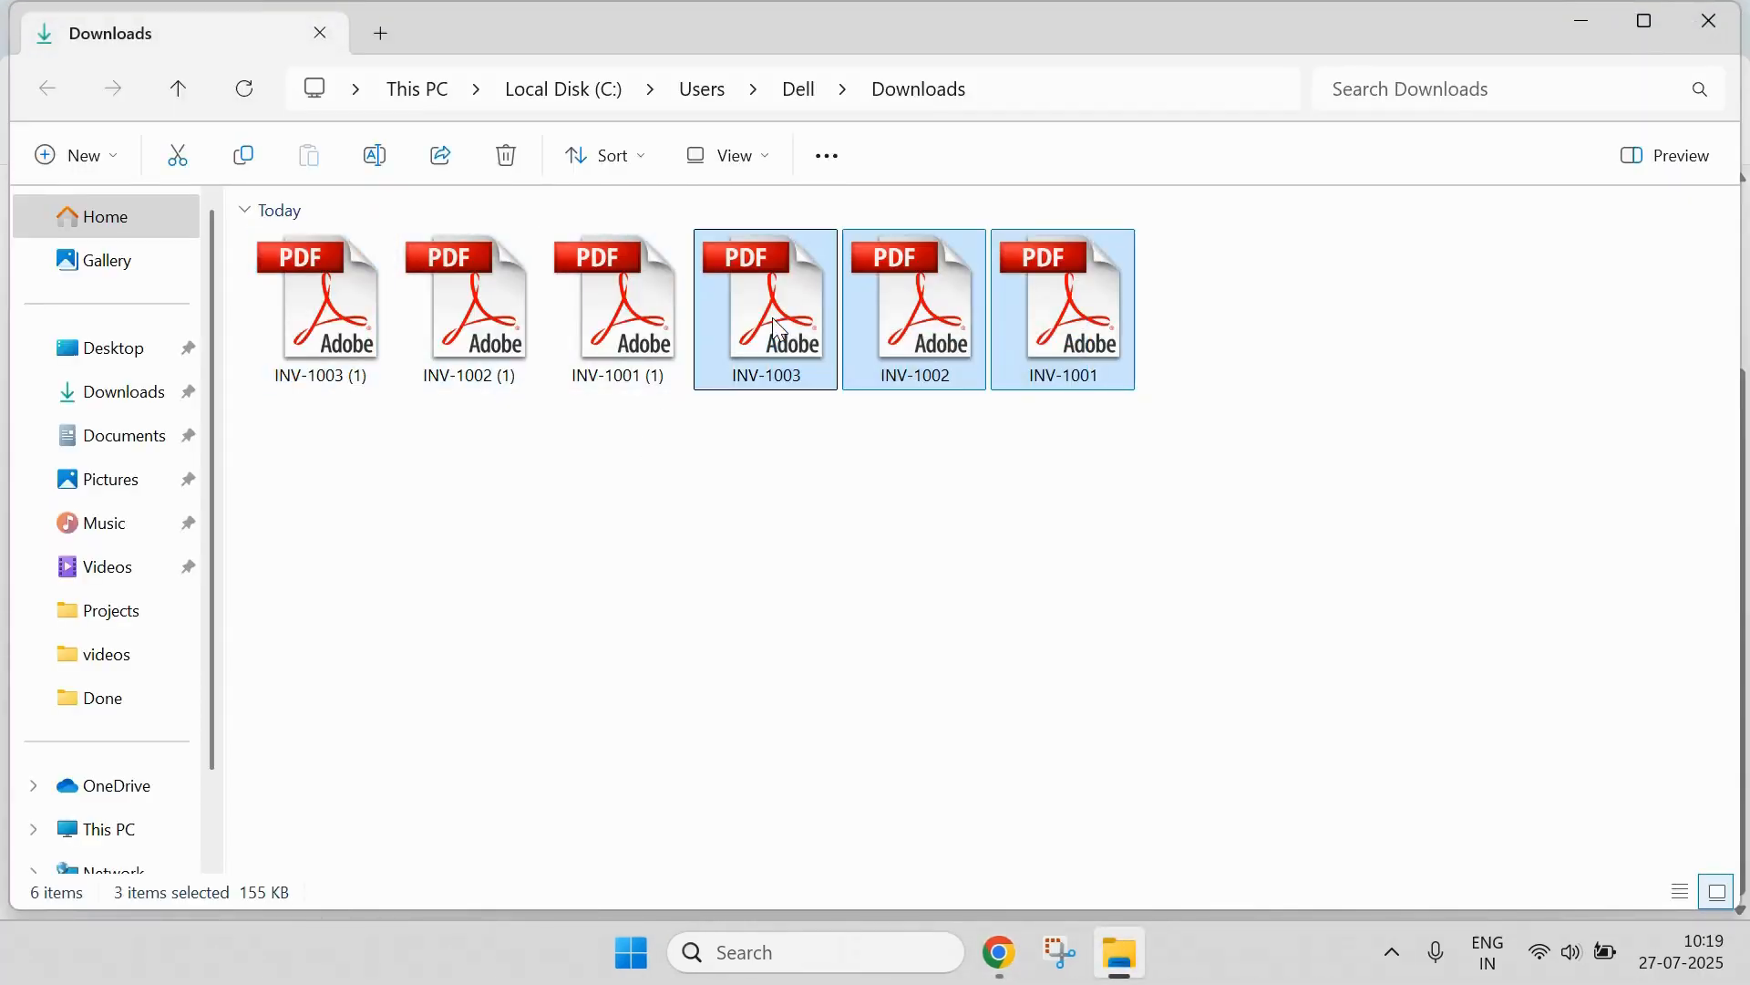
pyautogui.hotkey('shift', 'Delete')
pyautogui.press('Return')
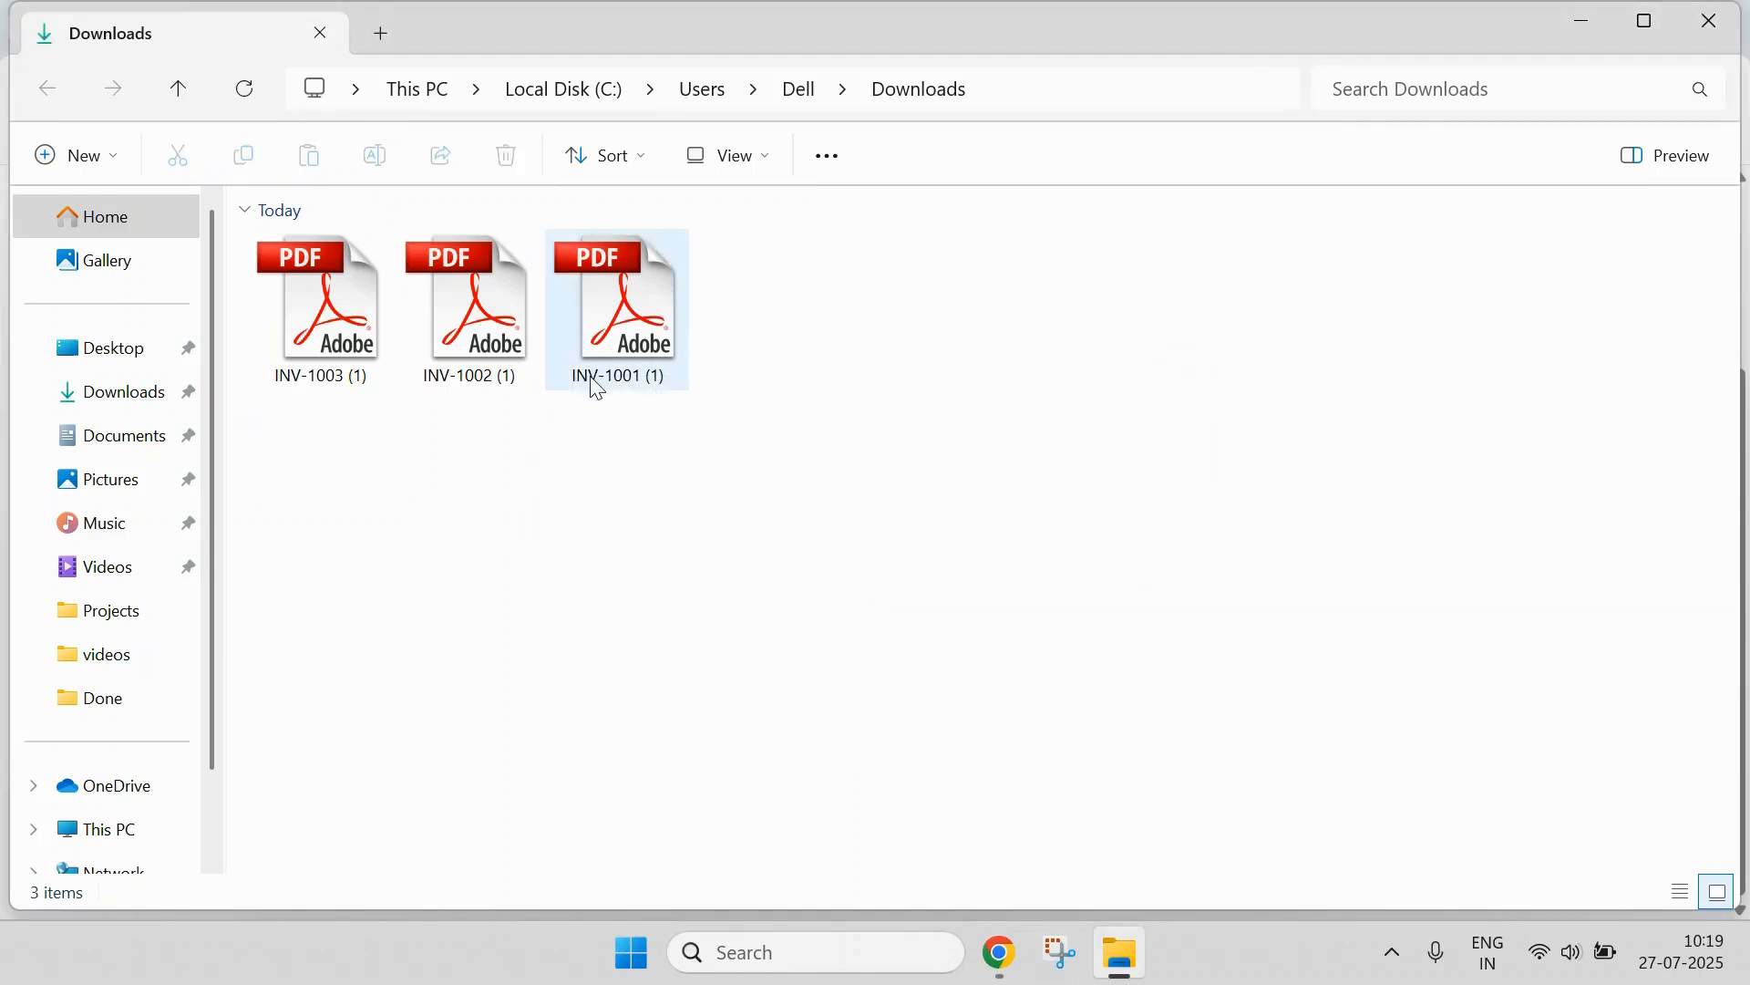
# - Open the INV-1001 (1) PDF from Downloads and review its company details and invoice contents
pyautogui.doubleClick(601, 351)
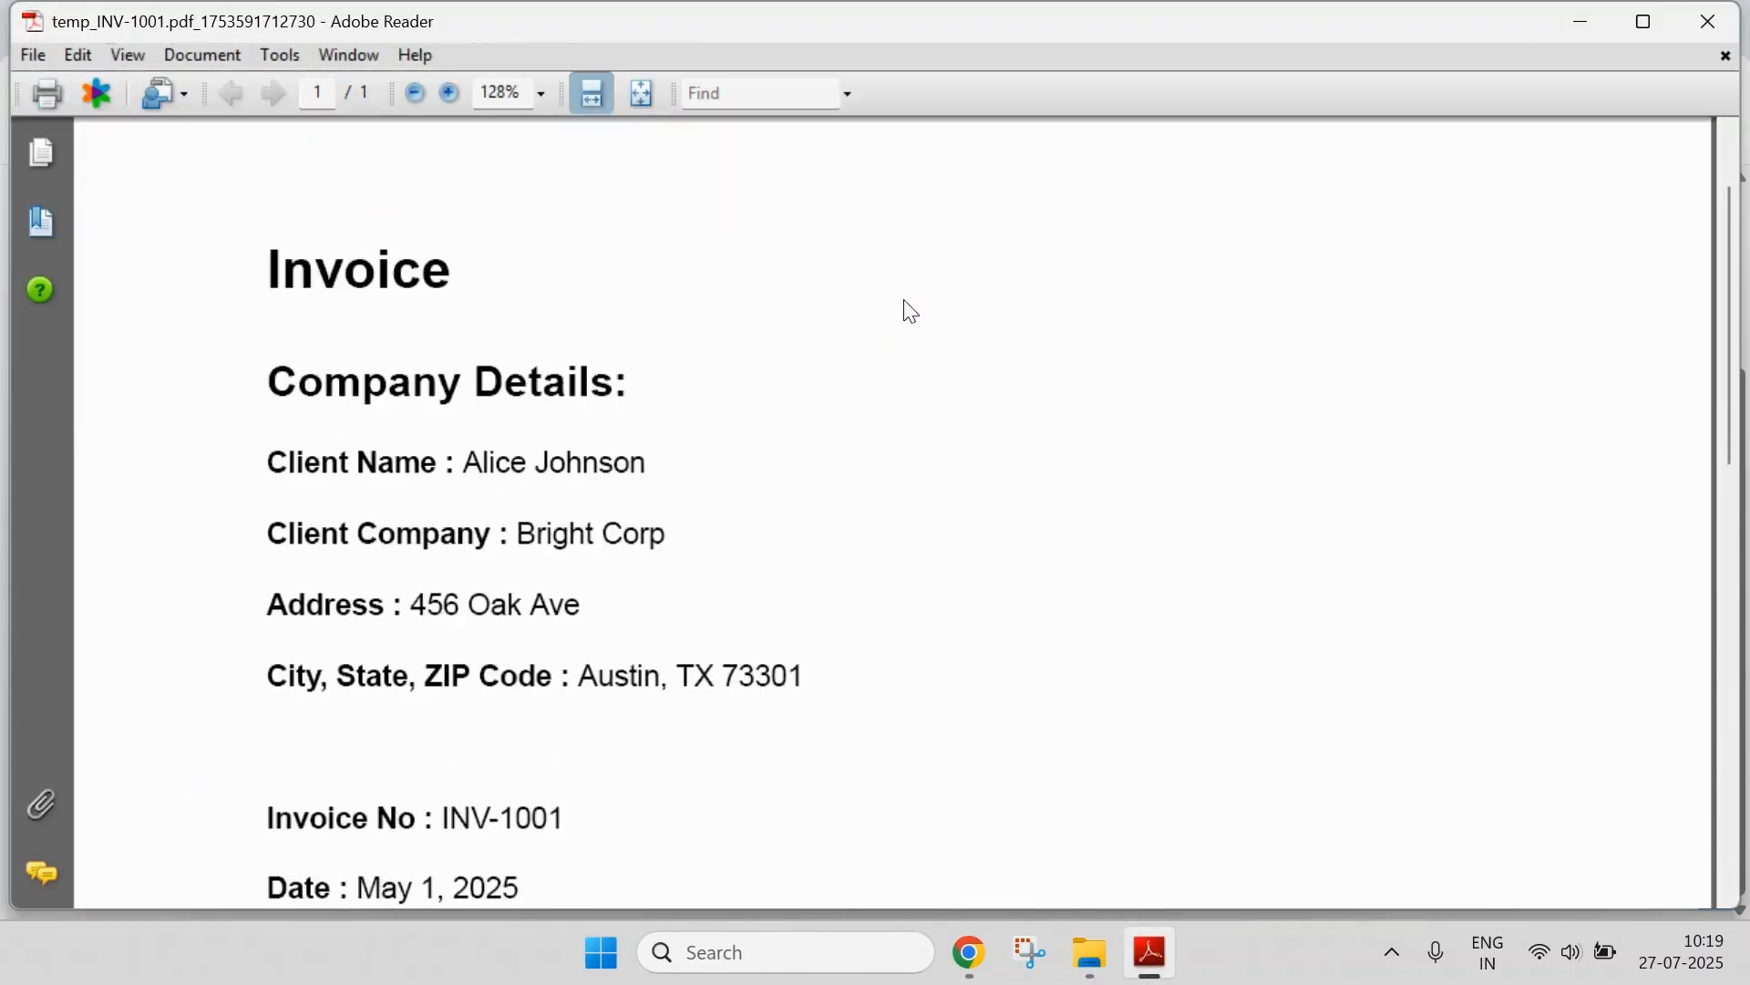
pyautogui.scroll(-1, 753, 362)
pyautogui.moveTo(466, 400); pyautogui.dragTo(603, 417)
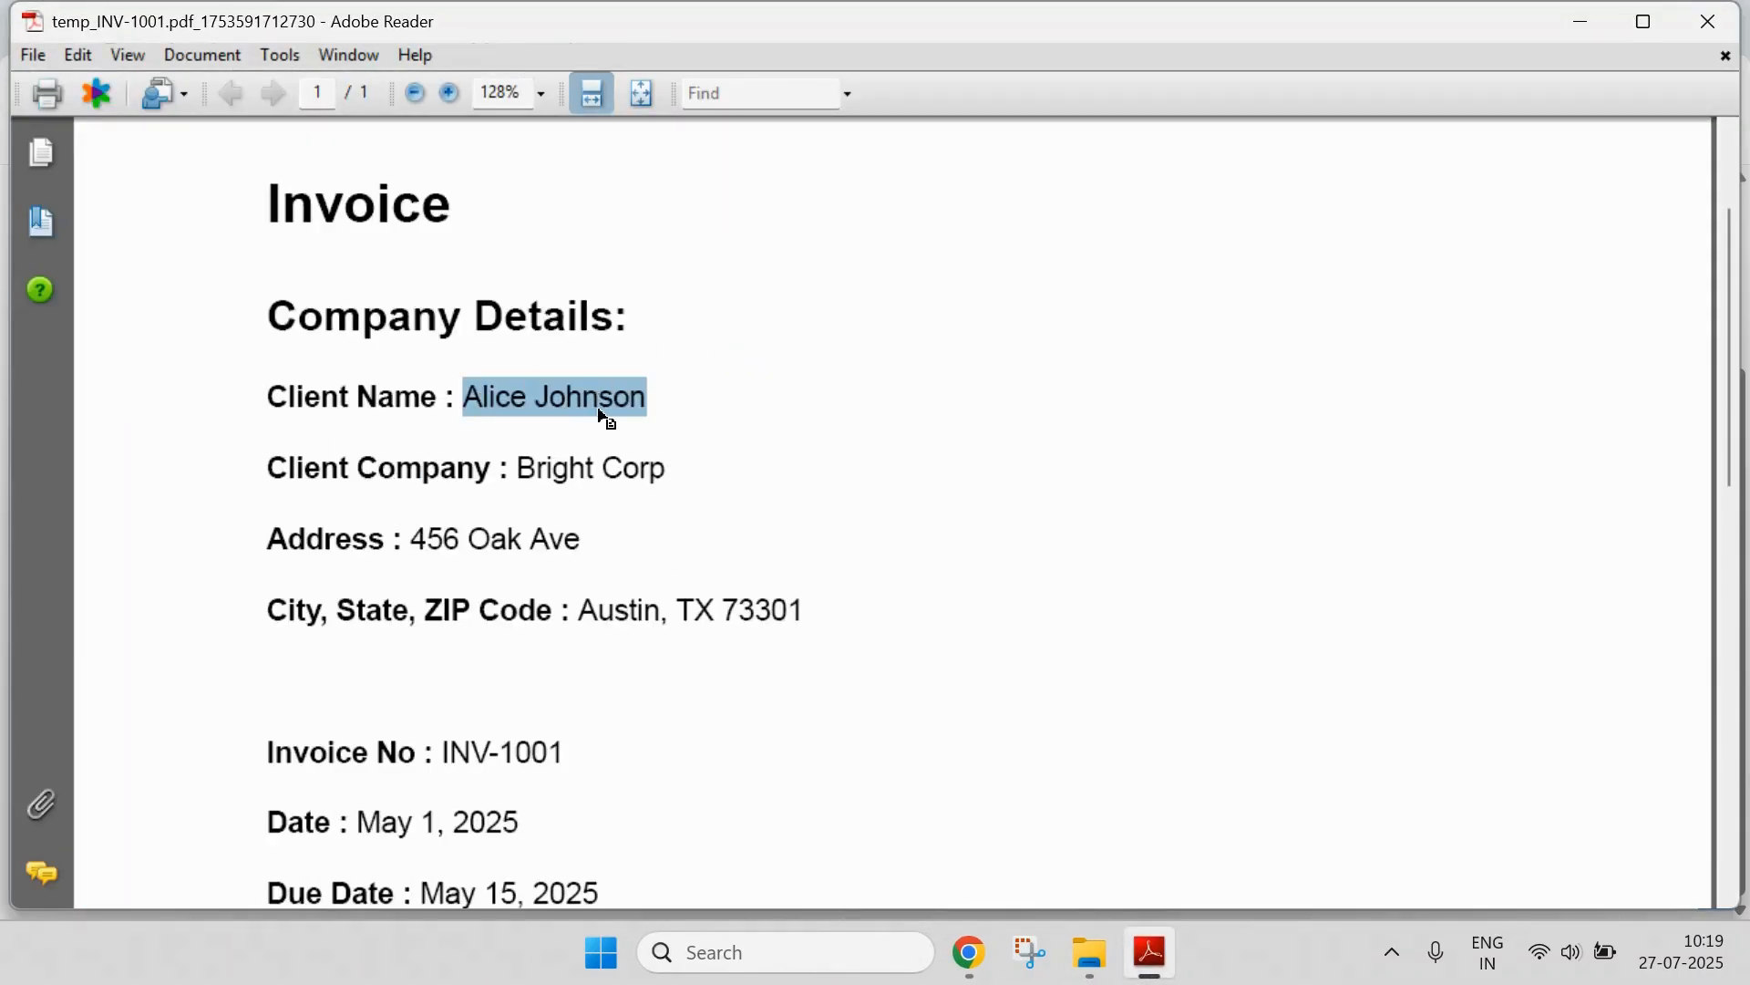
pyautogui.click(640, 500)
pyautogui.scroll(-15, 657, 504)
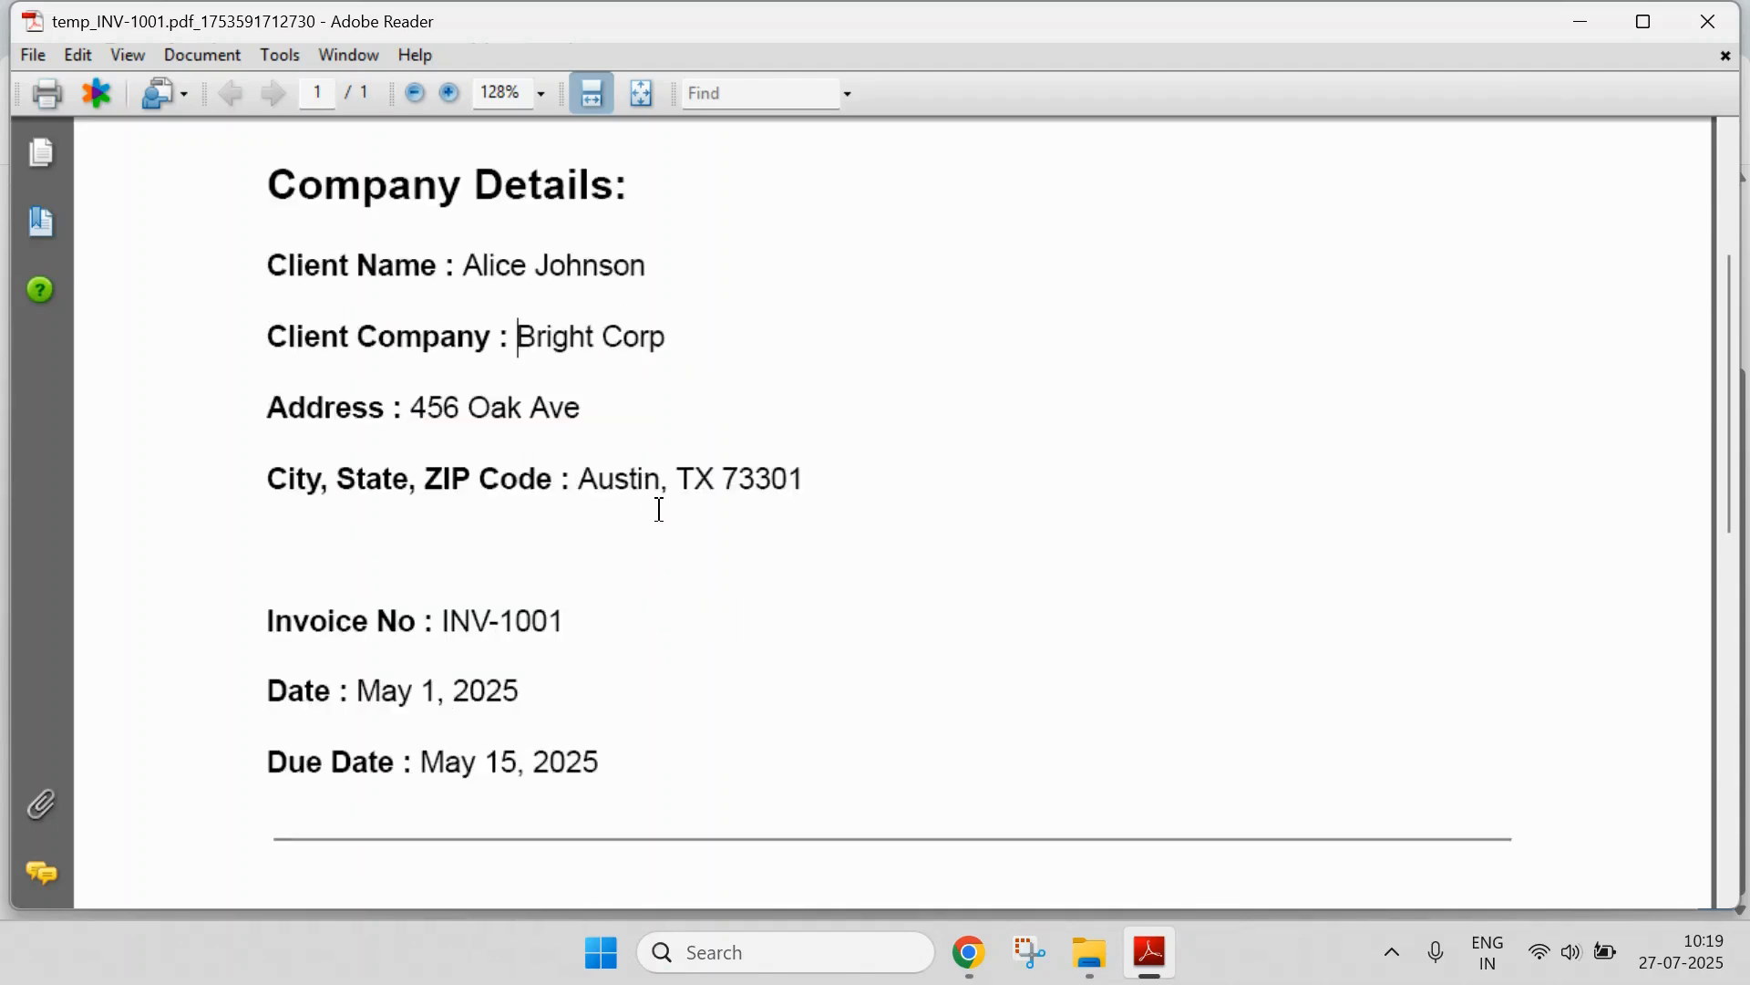
pyautogui.scroll(12, 691, 518)
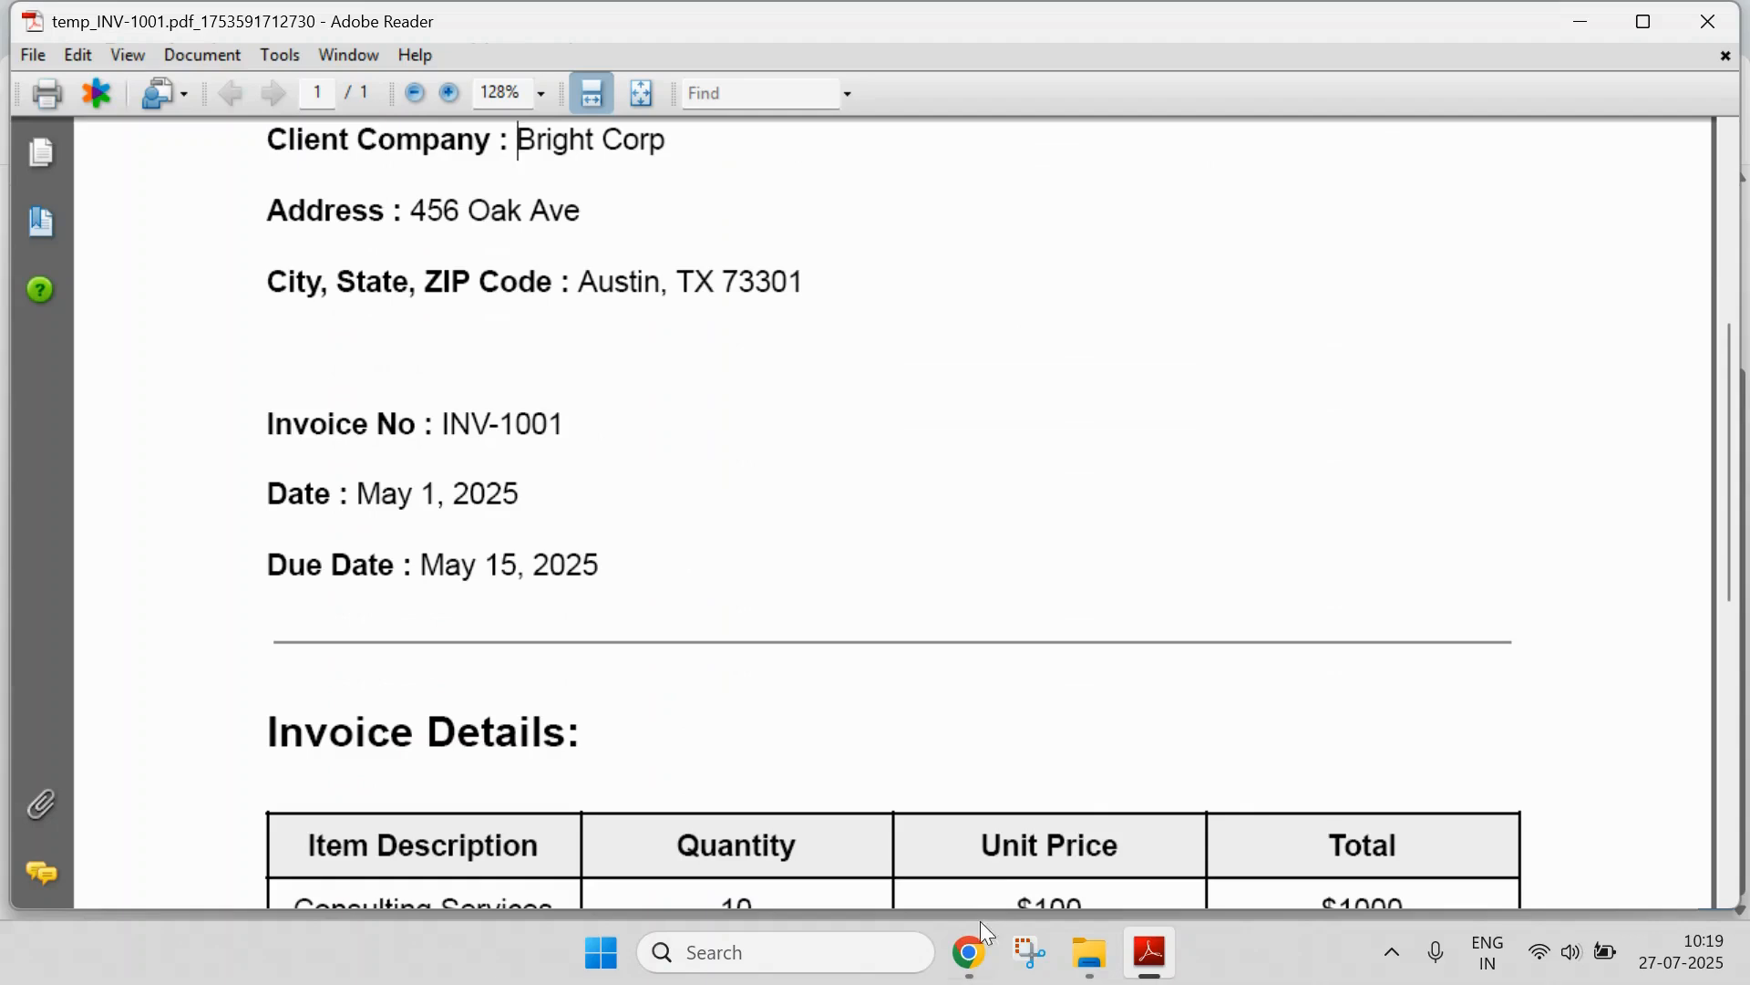
# - Compare the INV-1001 PDF's invoice number, date and due date with its row in the Professional Invoice Database spreadsheet
pyautogui.moveTo(975, 943)
pyautogui.click(947, 879)
pyautogui.click(817, 35)
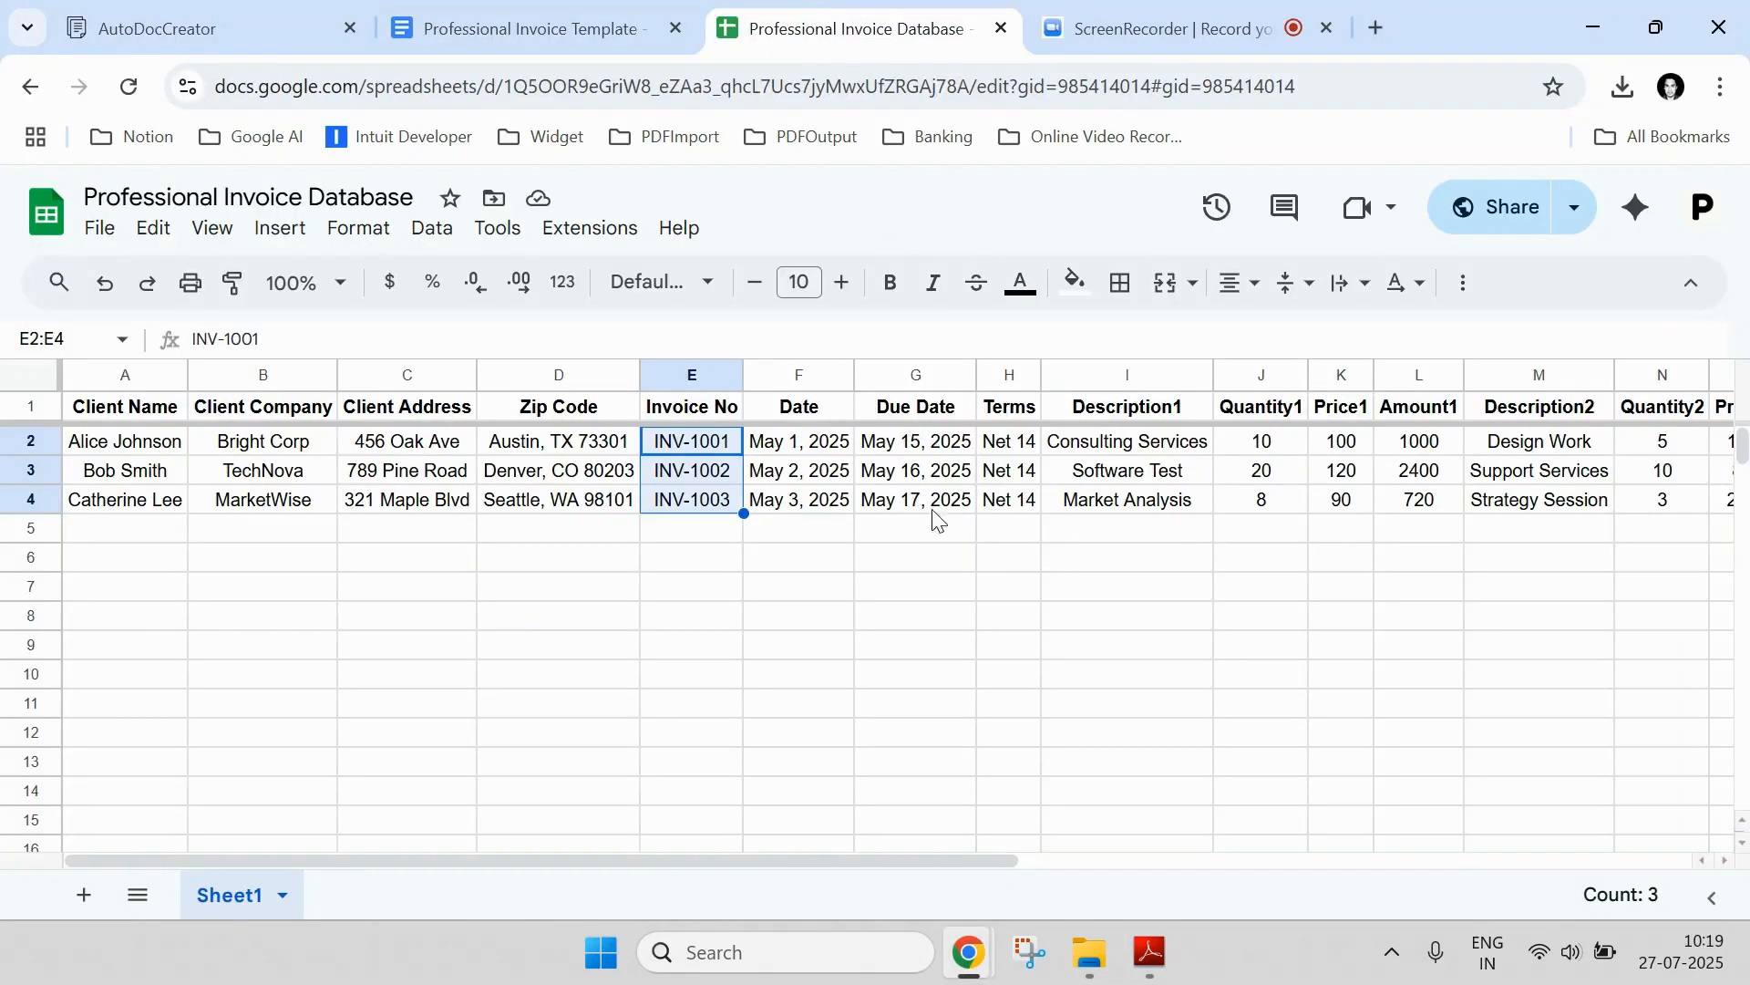
pyautogui.click(719, 450)
pyautogui.click(1150, 952)
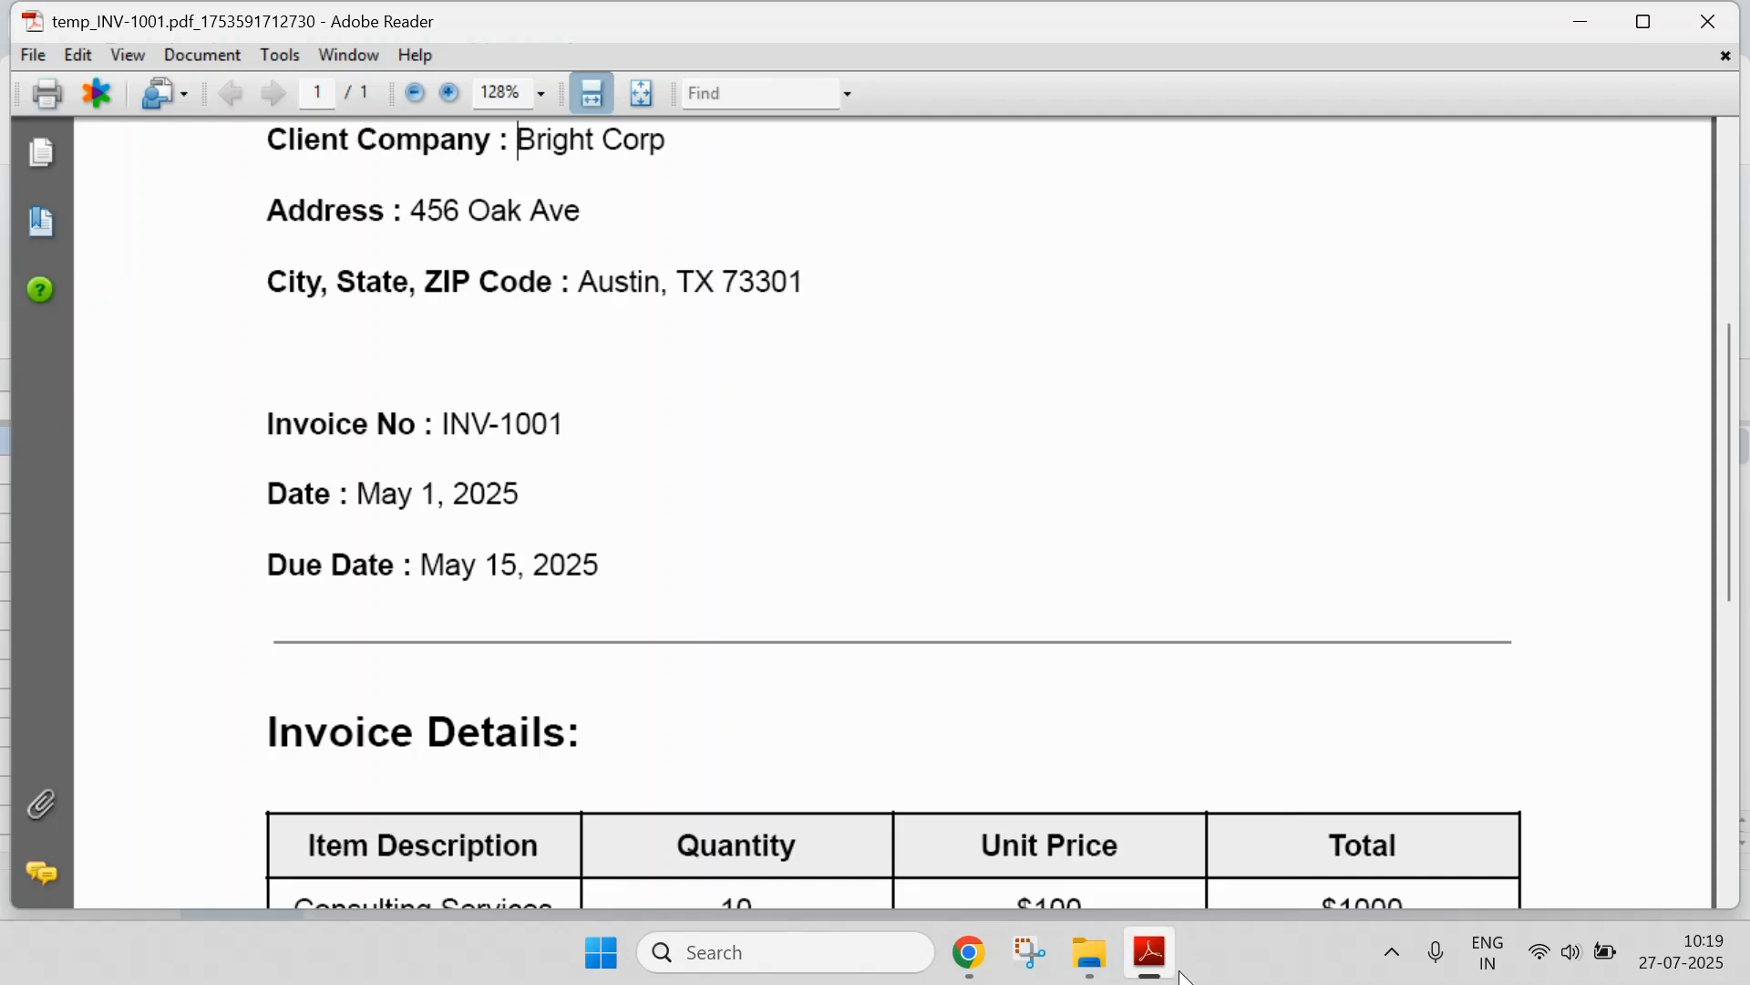
pyautogui.click(1151, 952)
pyautogui.click(830, 439)
pyautogui.click(892, 440)
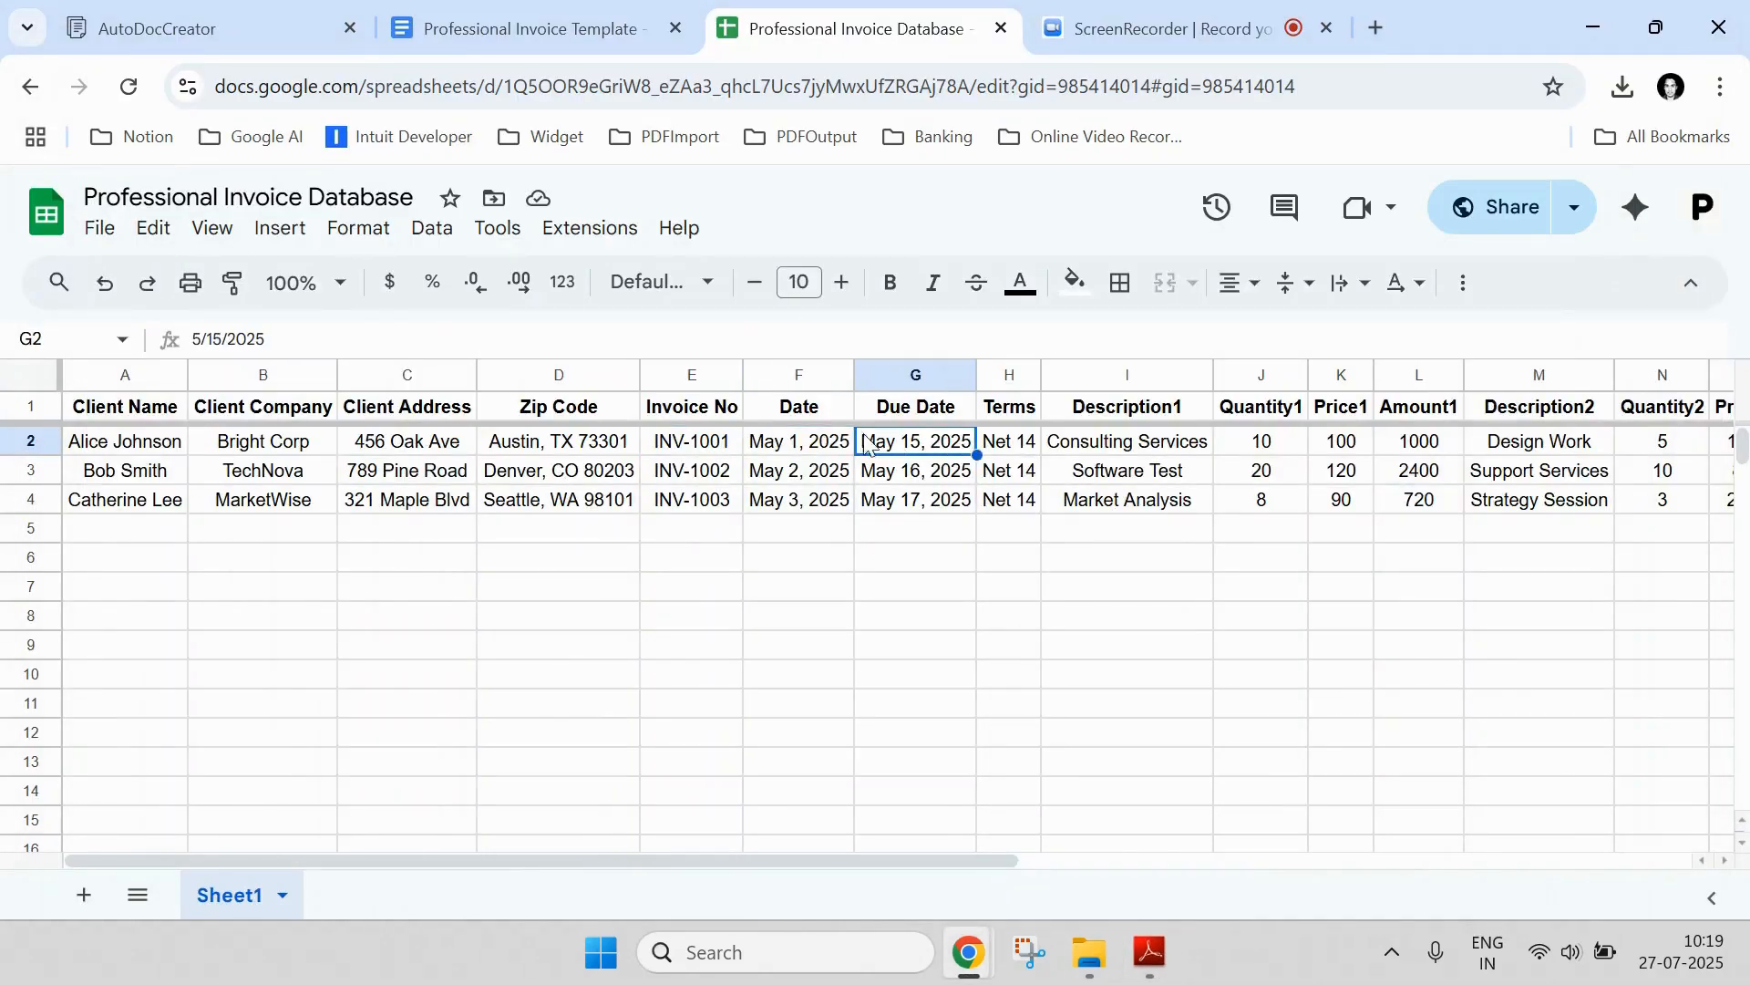
pyautogui.moveTo(722, 444); pyautogui.dragTo(912, 449)
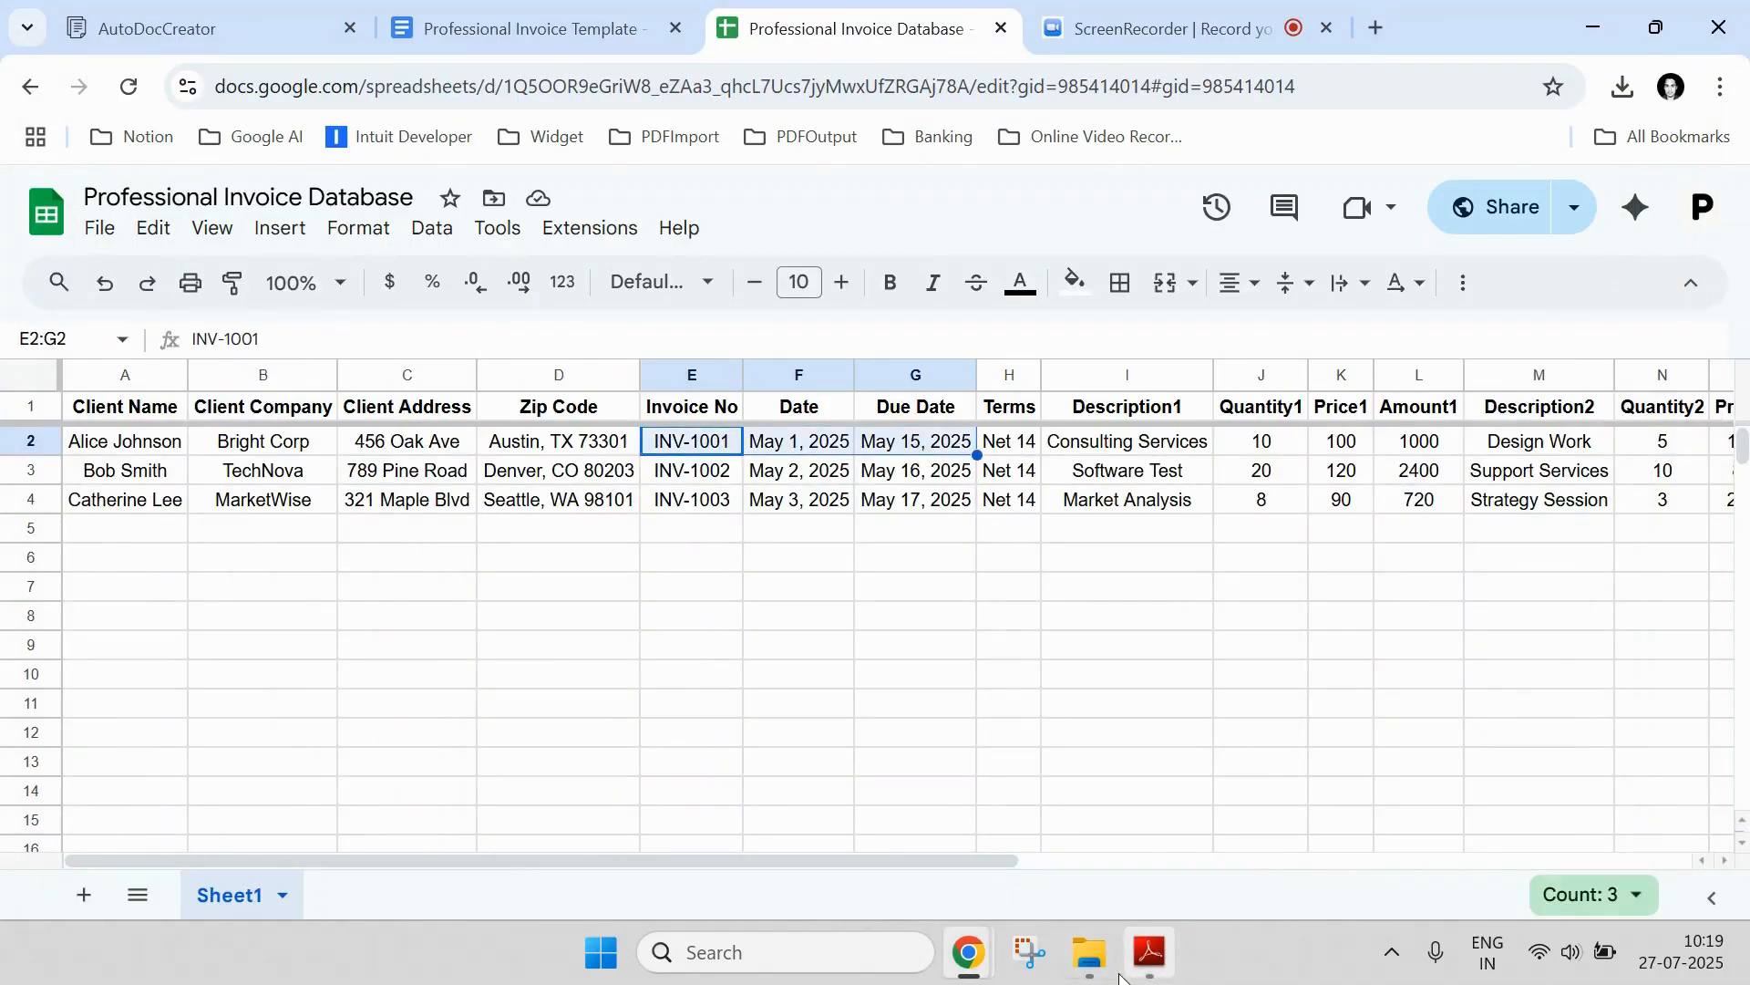
# - Open the INV-1002 (1) PDF from Downloads and check its invoice number and dates against the matching row in the invoice database
pyautogui.click(1089, 952)
pyautogui.doubleClick(515, 332)
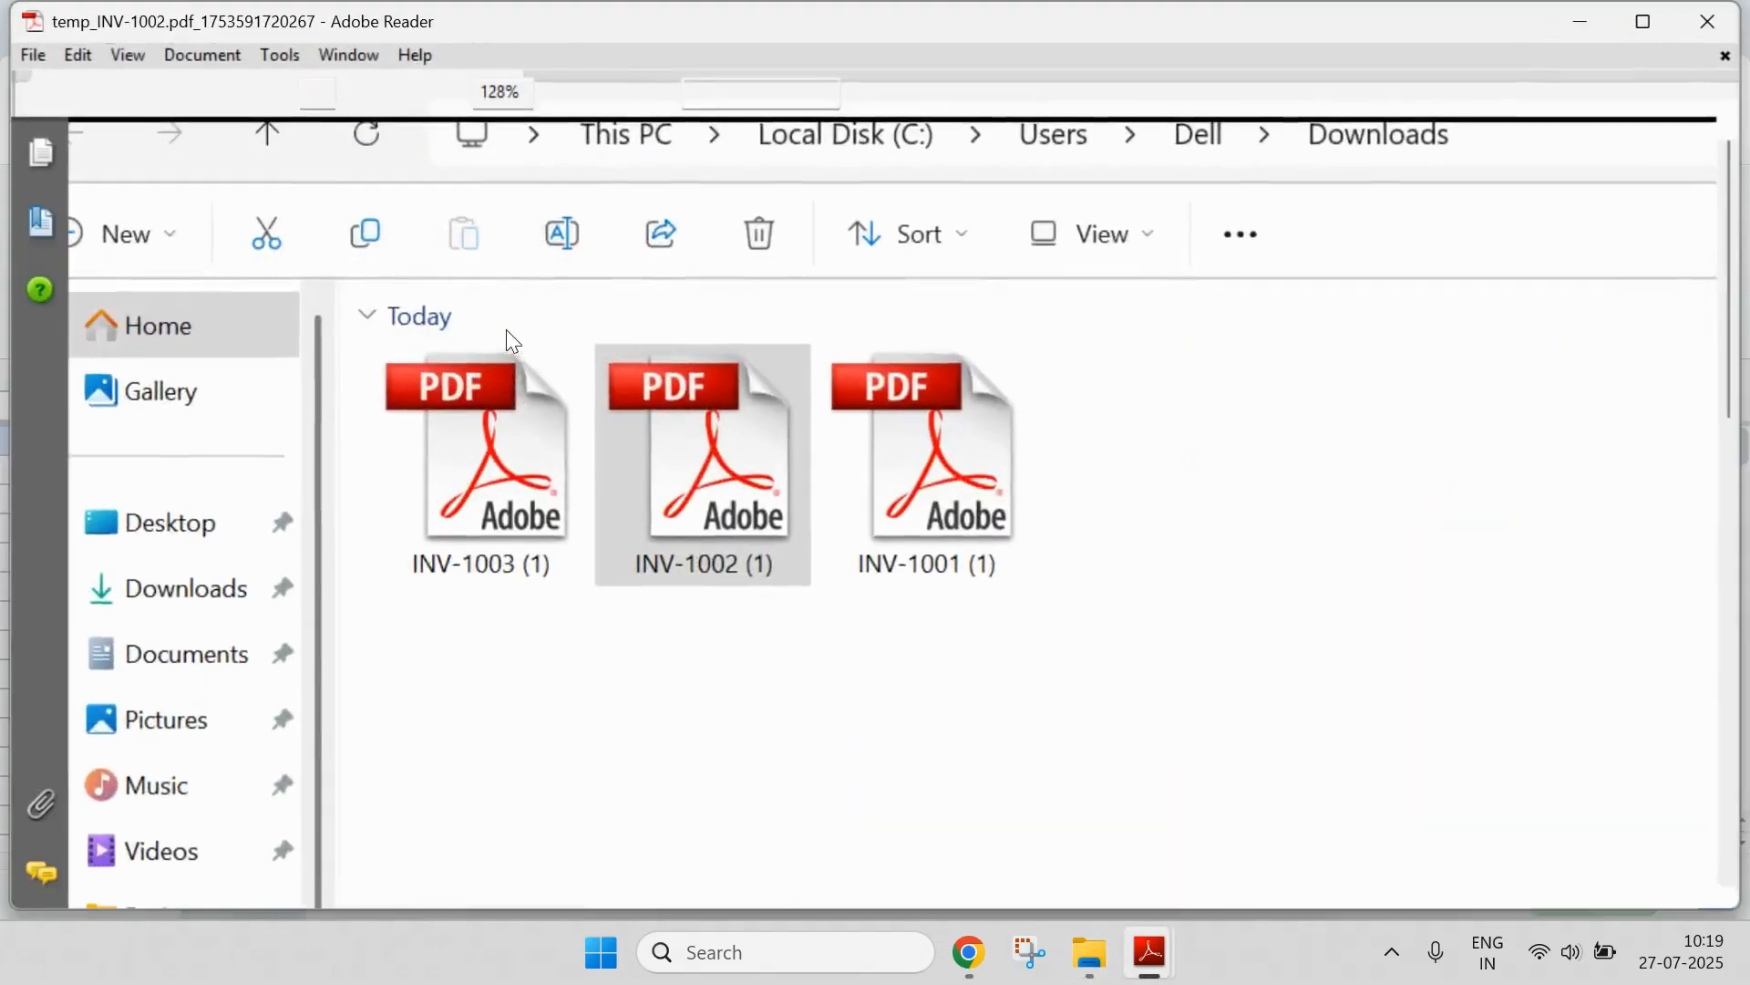
pyautogui.scroll(-5, 638, 479)
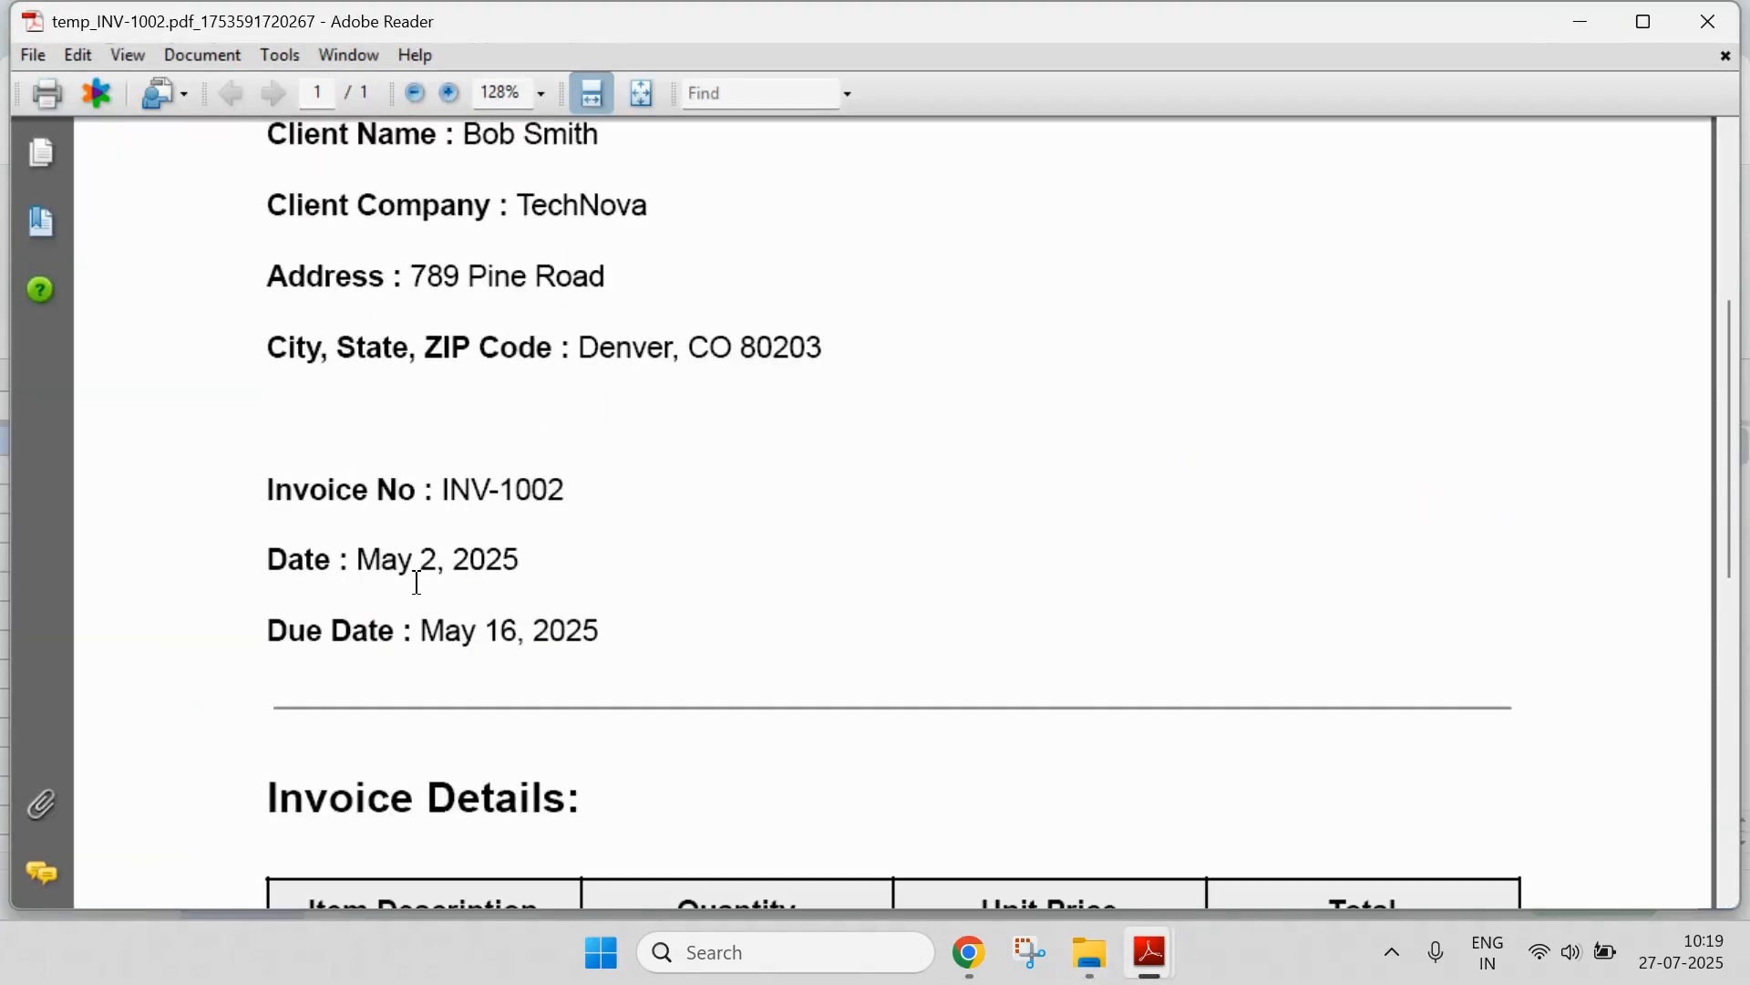
pyautogui.moveTo(969, 951)
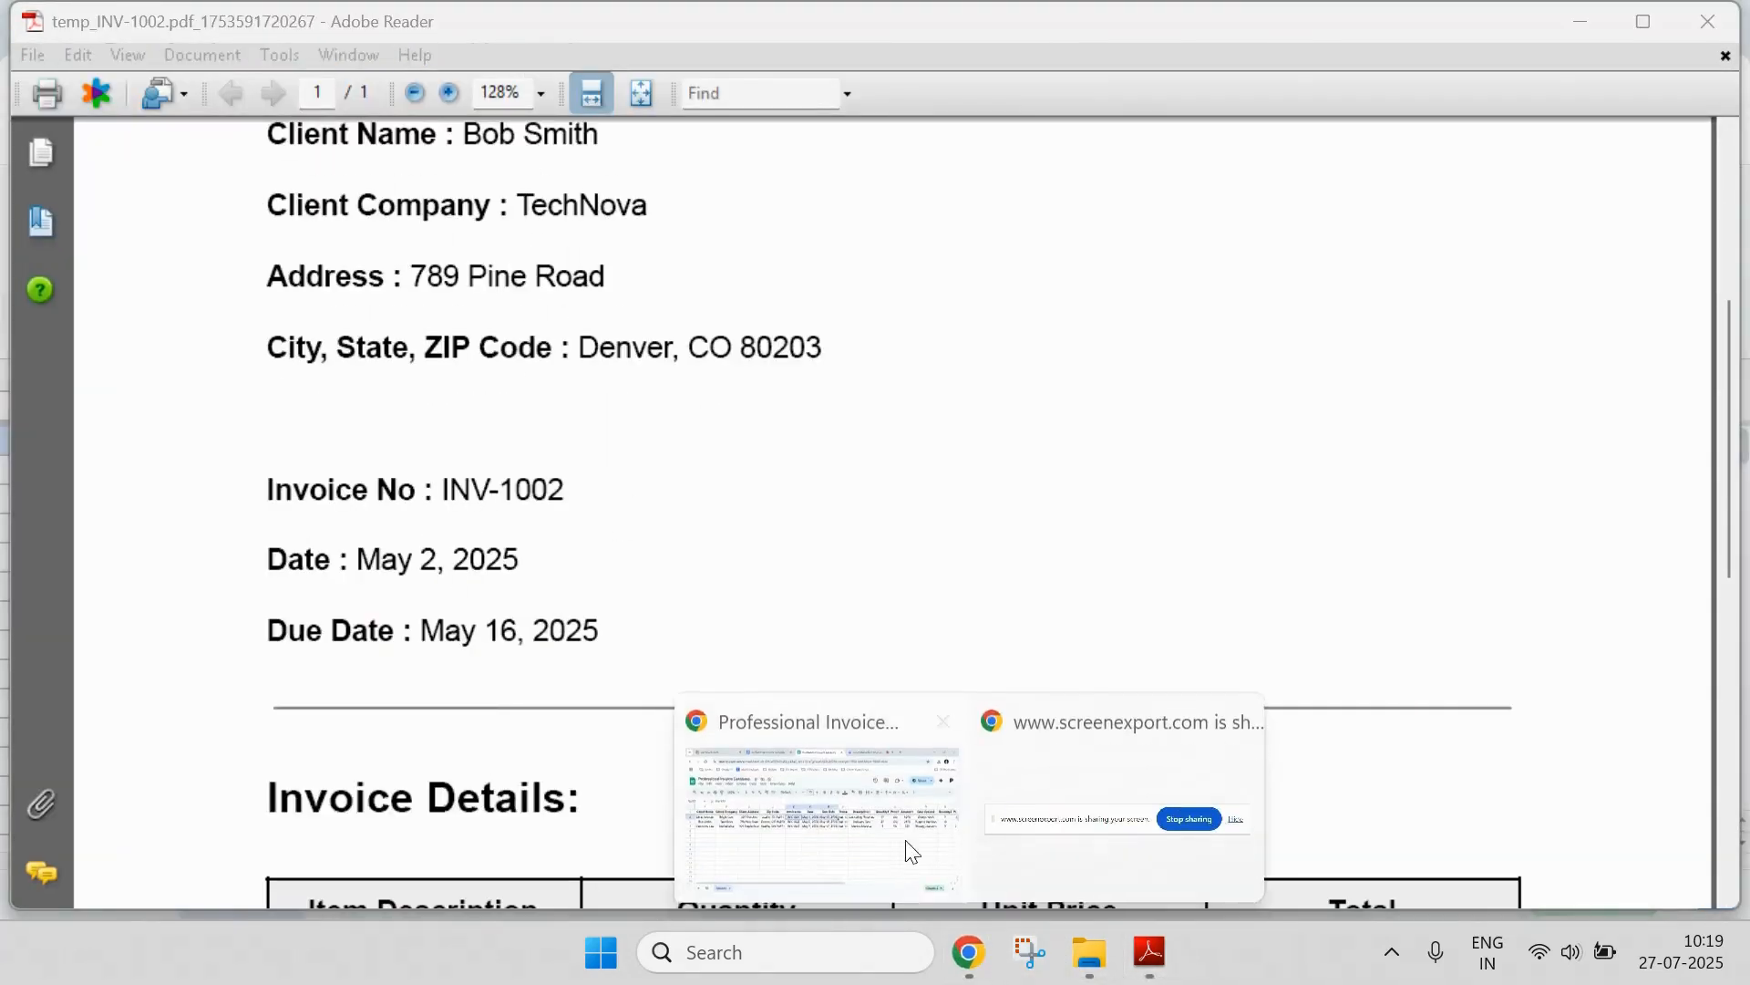
pyautogui.click(906, 848)
pyautogui.moveTo(740, 472); pyautogui.dragTo(903, 476)
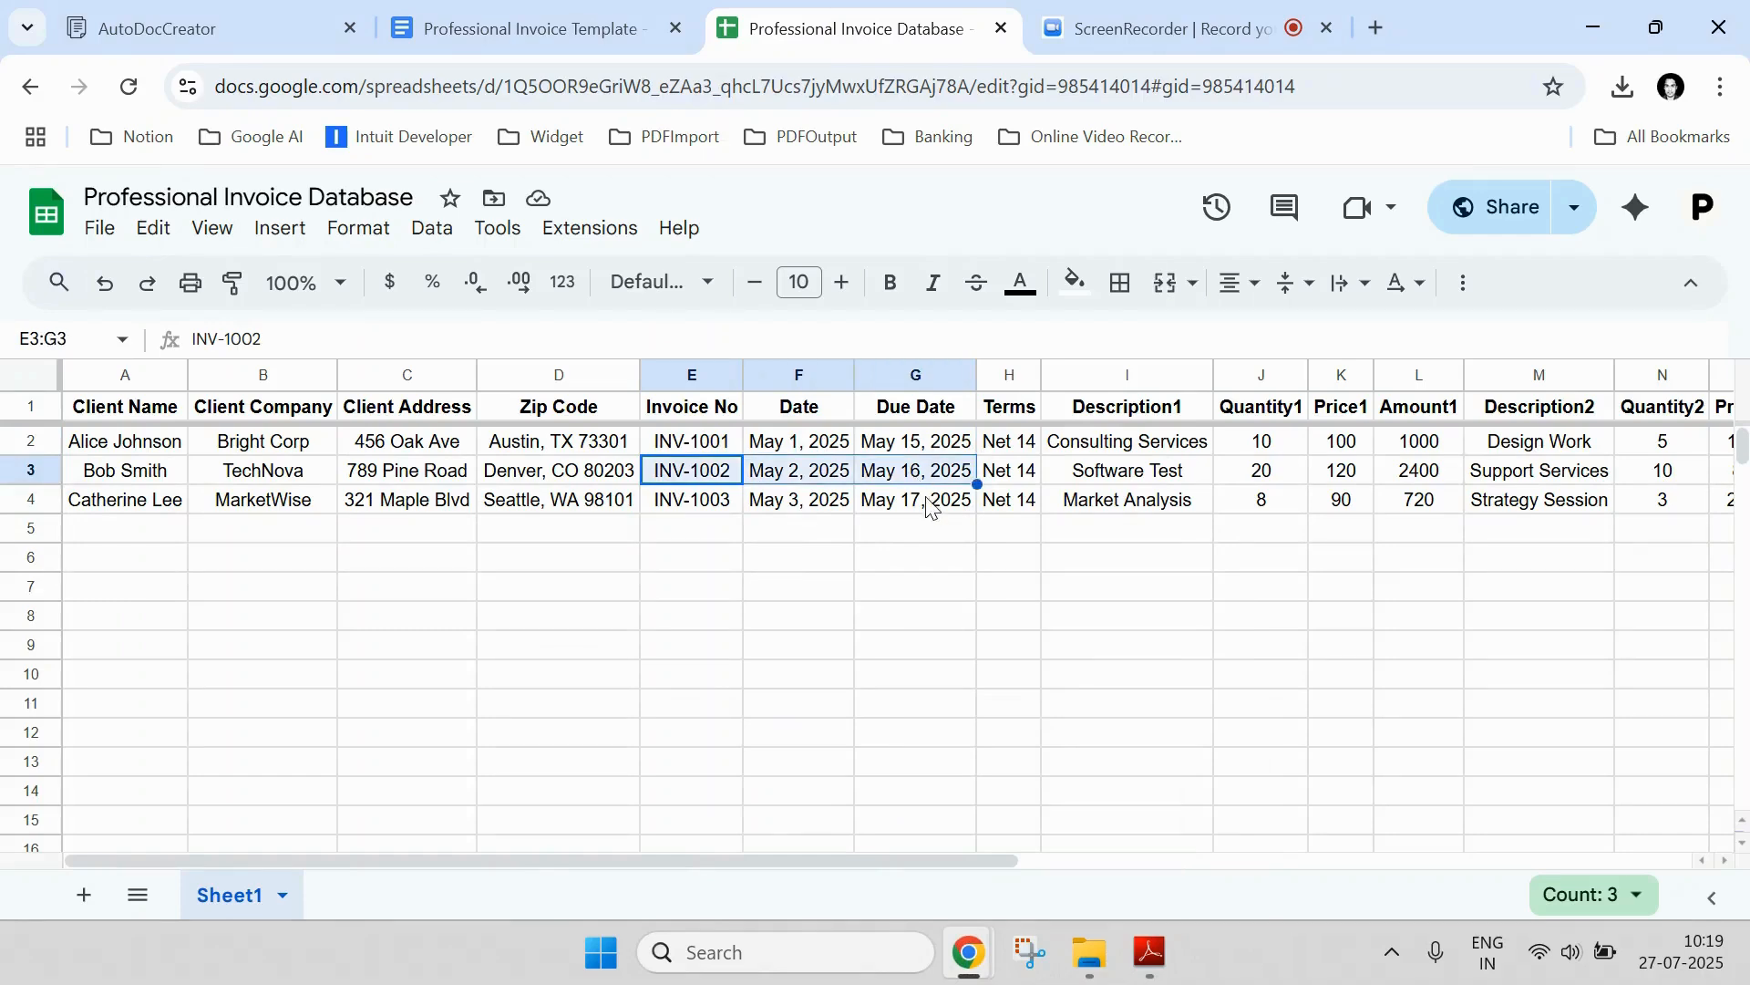
# - Open the INV-1003 (1) PDF from Downloads and check its invoice number and dates against the invoice database, highlighting E2:G4
pyautogui.click(1092, 952)
pyautogui.doubleClick(323, 356)
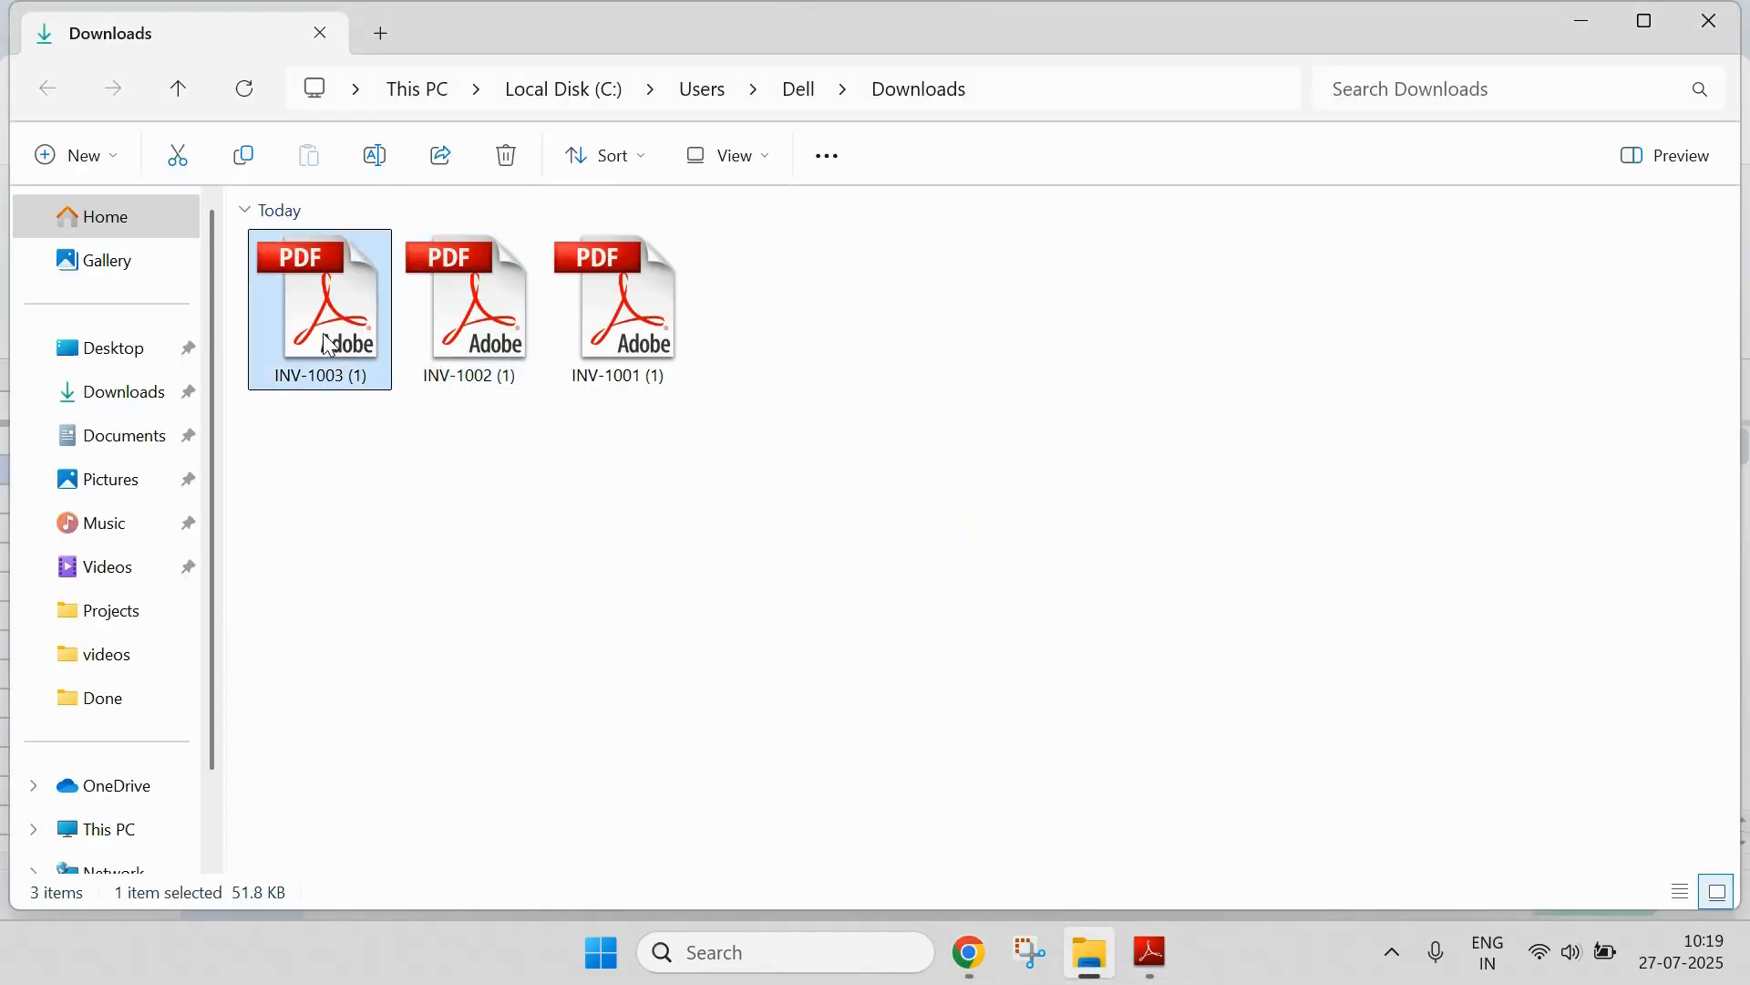
pyautogui.scroll(-5, 977, 598)
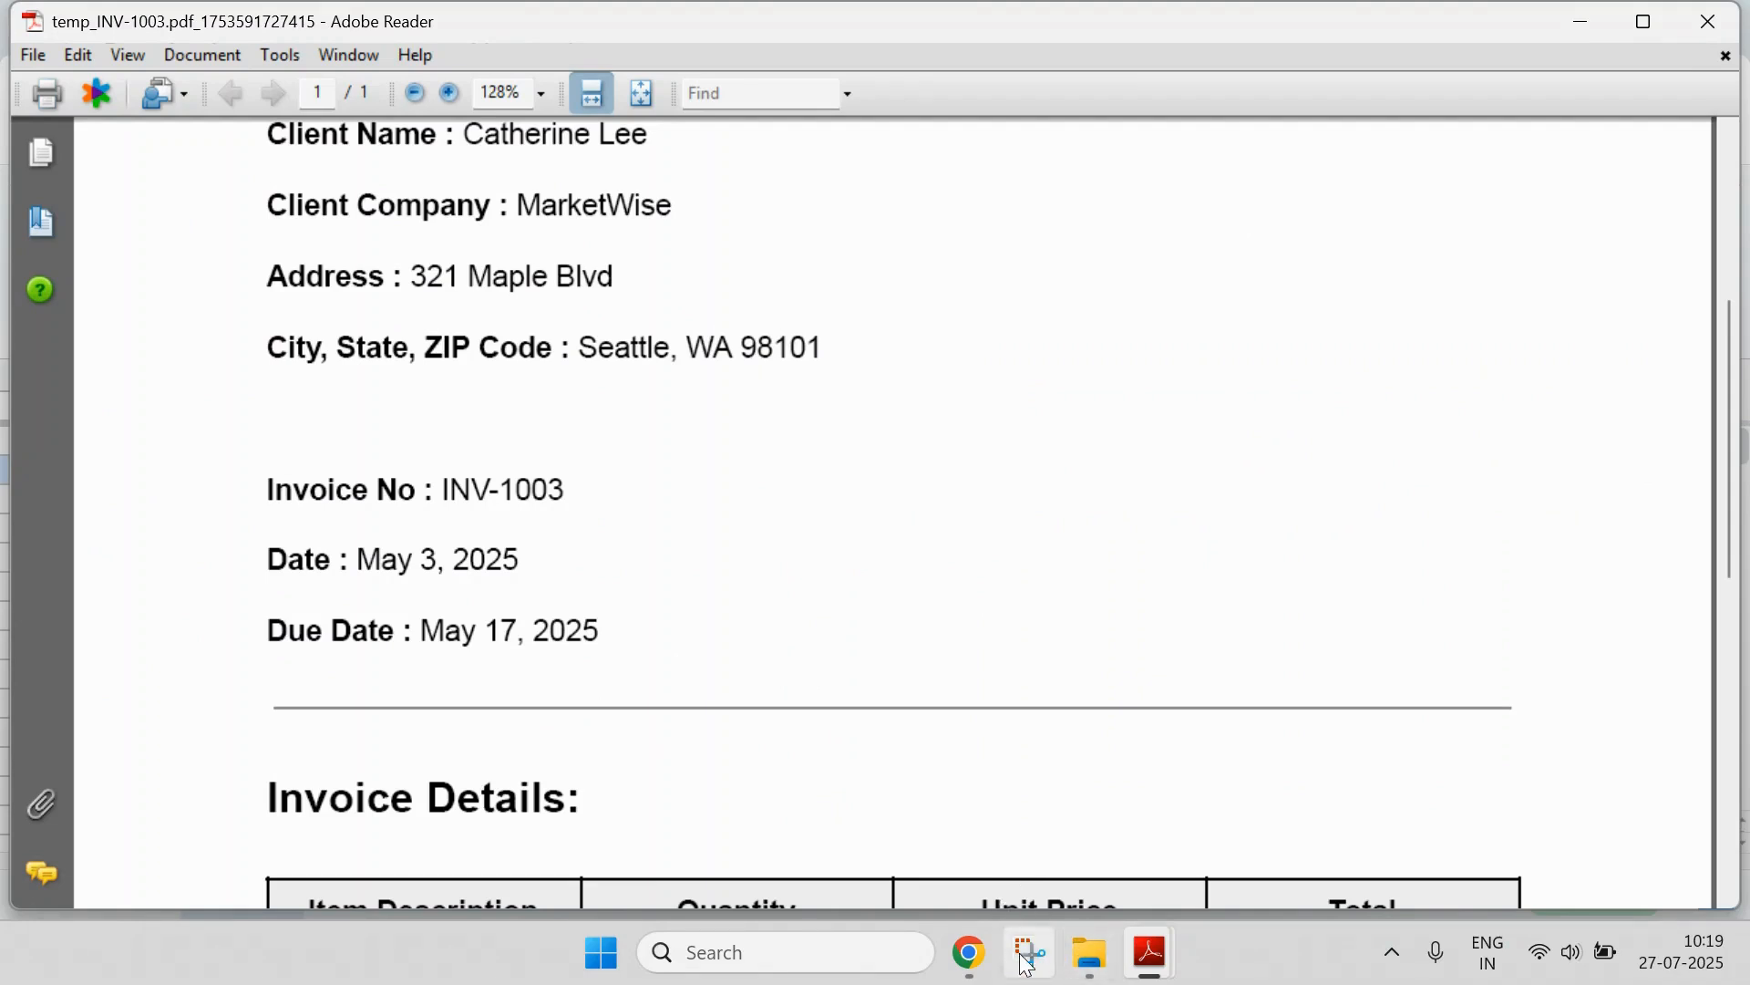
pyautogui.moveTo(969, 953)
pyautogui.click(884, 839)
pyautogui.moveTo(721, 501); pyautogui.dragTo(880, 499)
pyautogui.moveTo(681, 438); pyautogui.dragTo(926, 501)
# - Compare the INV-1001 PDF once more with the invoice database and the placeholders in the Professional Invoice Template
pyautogui.click(1146, 953)
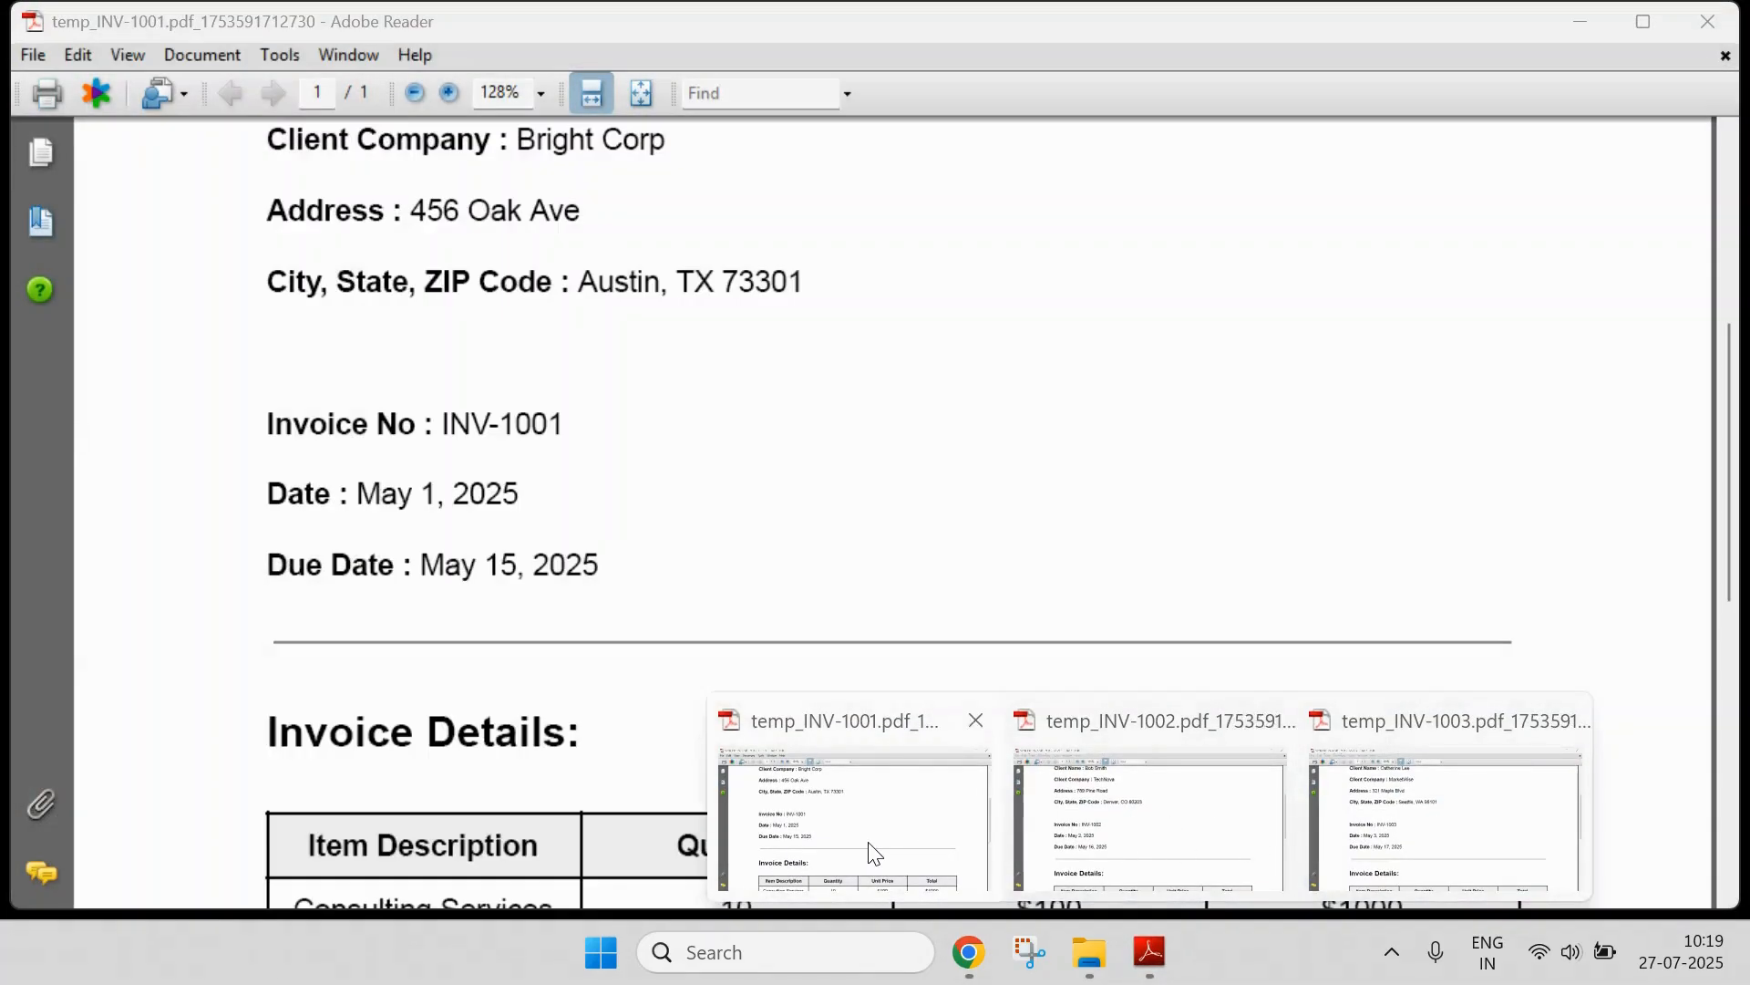
pyautogui.click(866, 841)
pyautogui.click(984, 951)
pyautogui.click(856, 846)
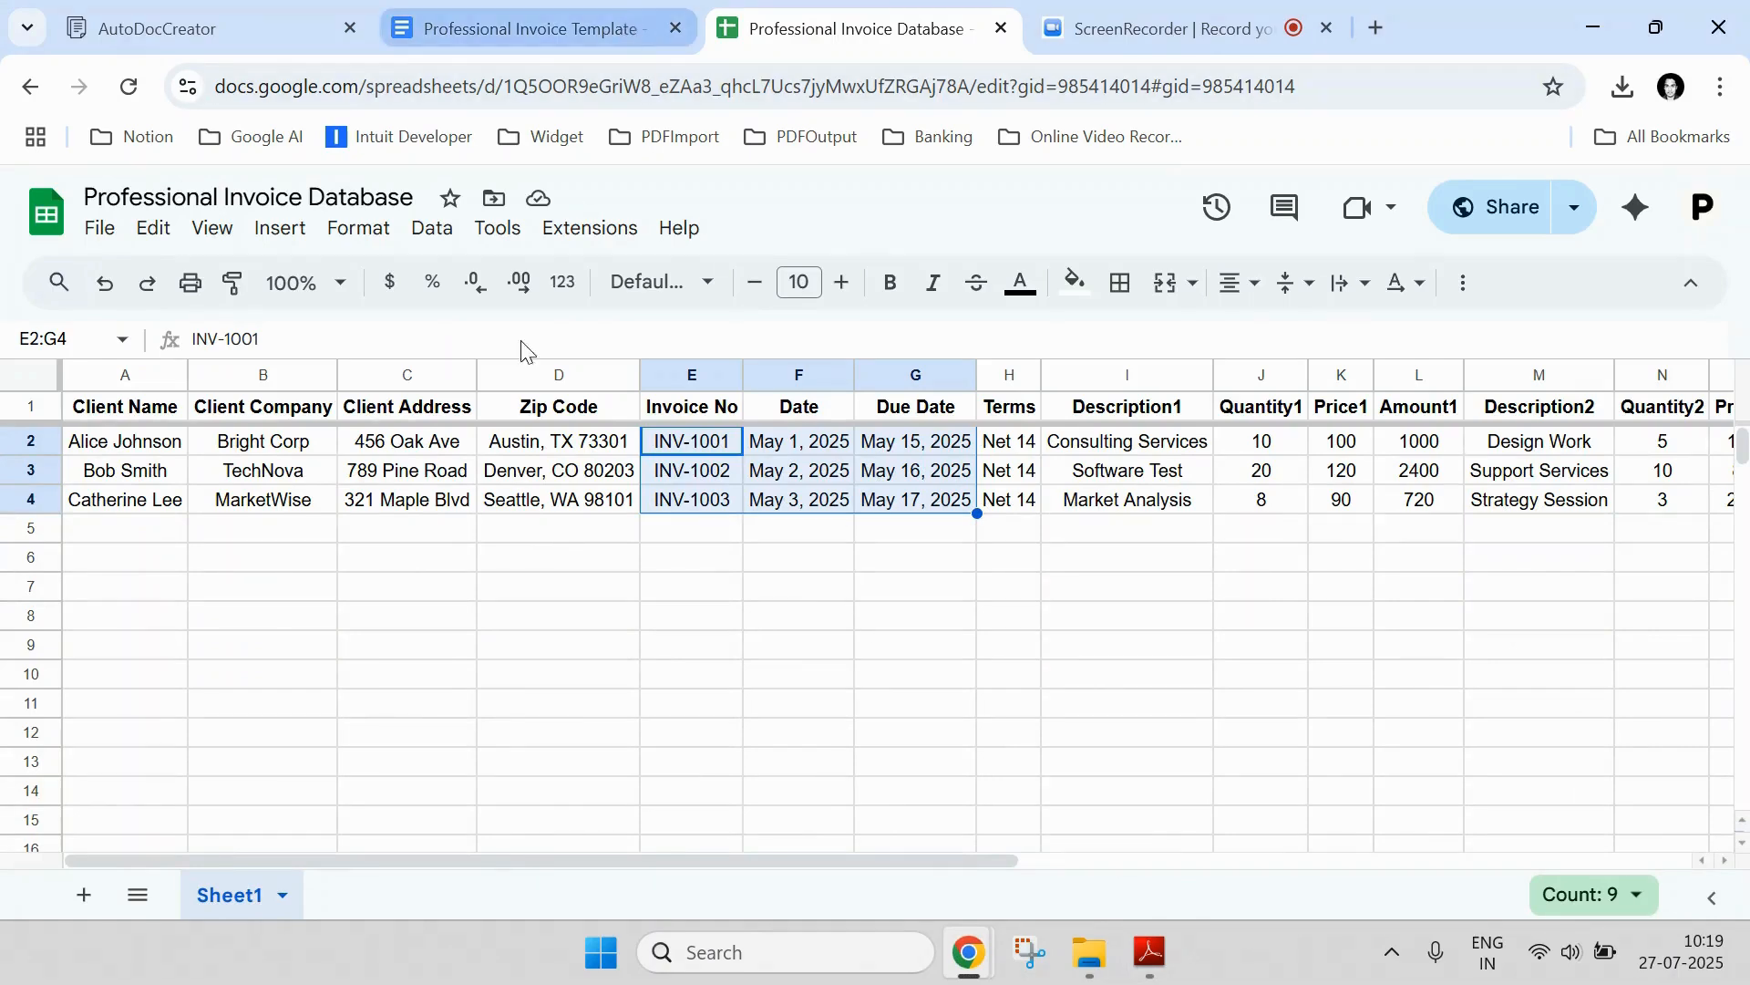
pyautogui.click(629, 27)
pyautogui.scroll(5, 638, 470)
pyautogui.click(629, 661)
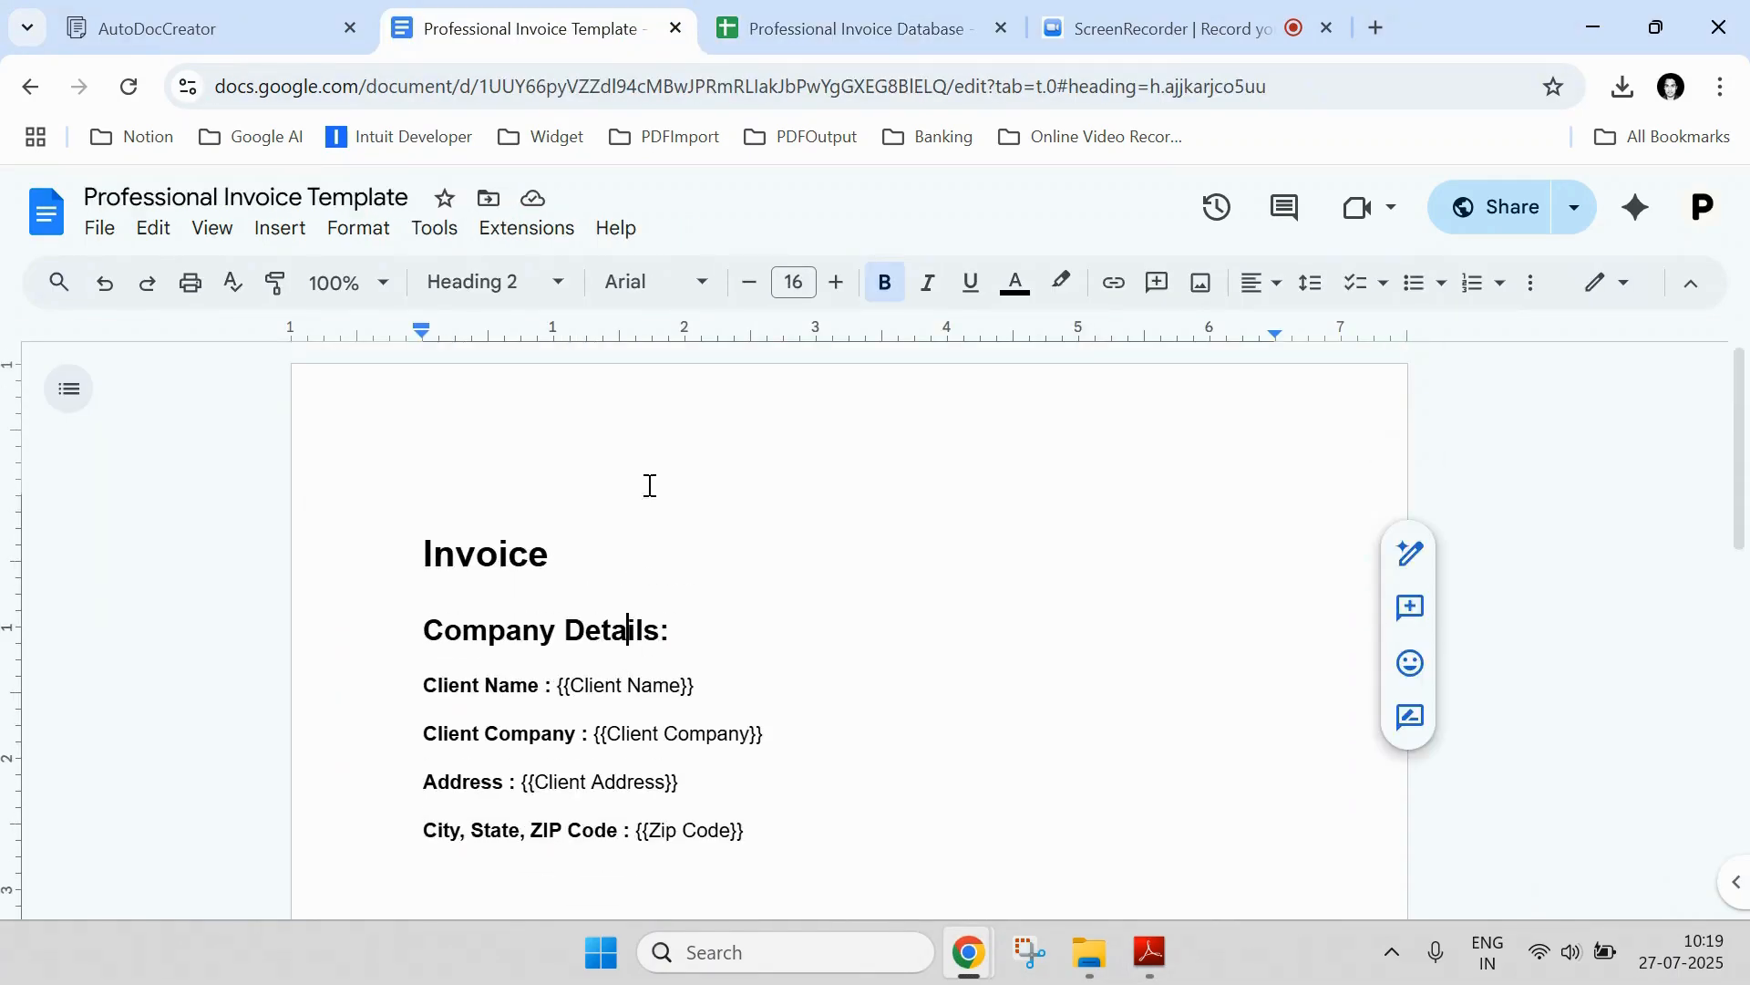
pyautogui.click(752, 12)
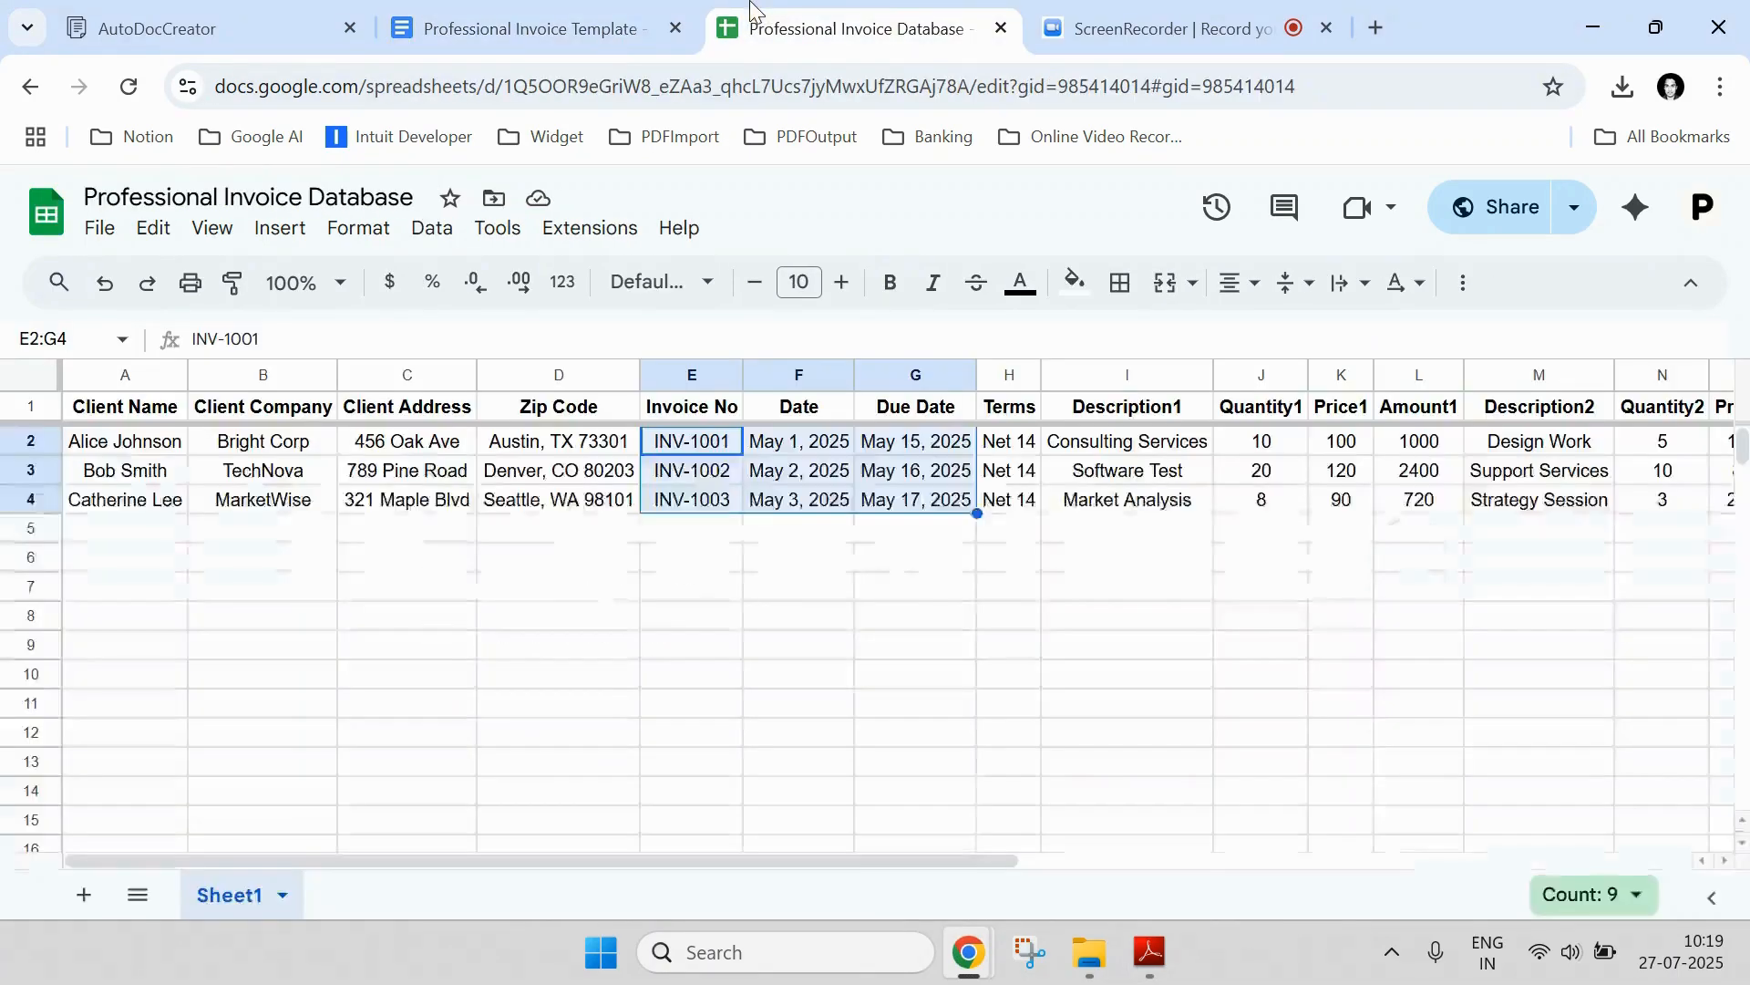
# - Switch to AutoDocCreator and review the merge's processing progress, processed files list and selected setup files, ending on the output view
pyautogui.click(340, 13)
pyautogui.scroll(3, 617, 693)
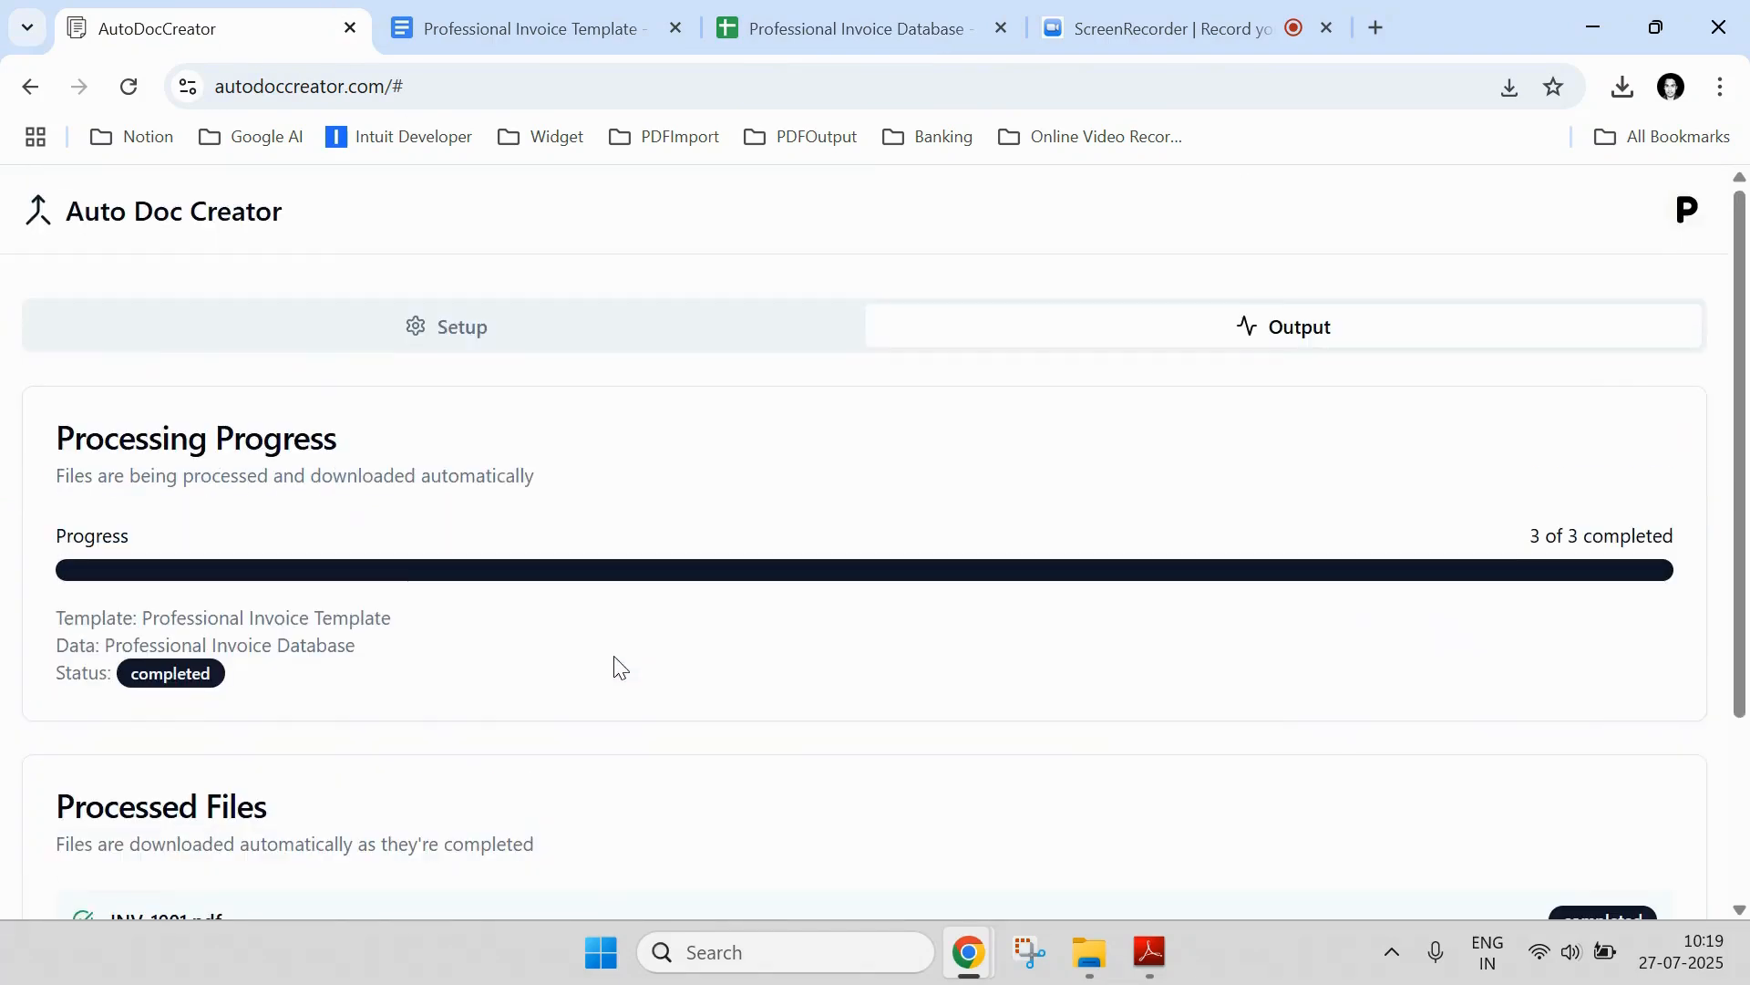
pyautogui.scroll(-3, 609, 638)
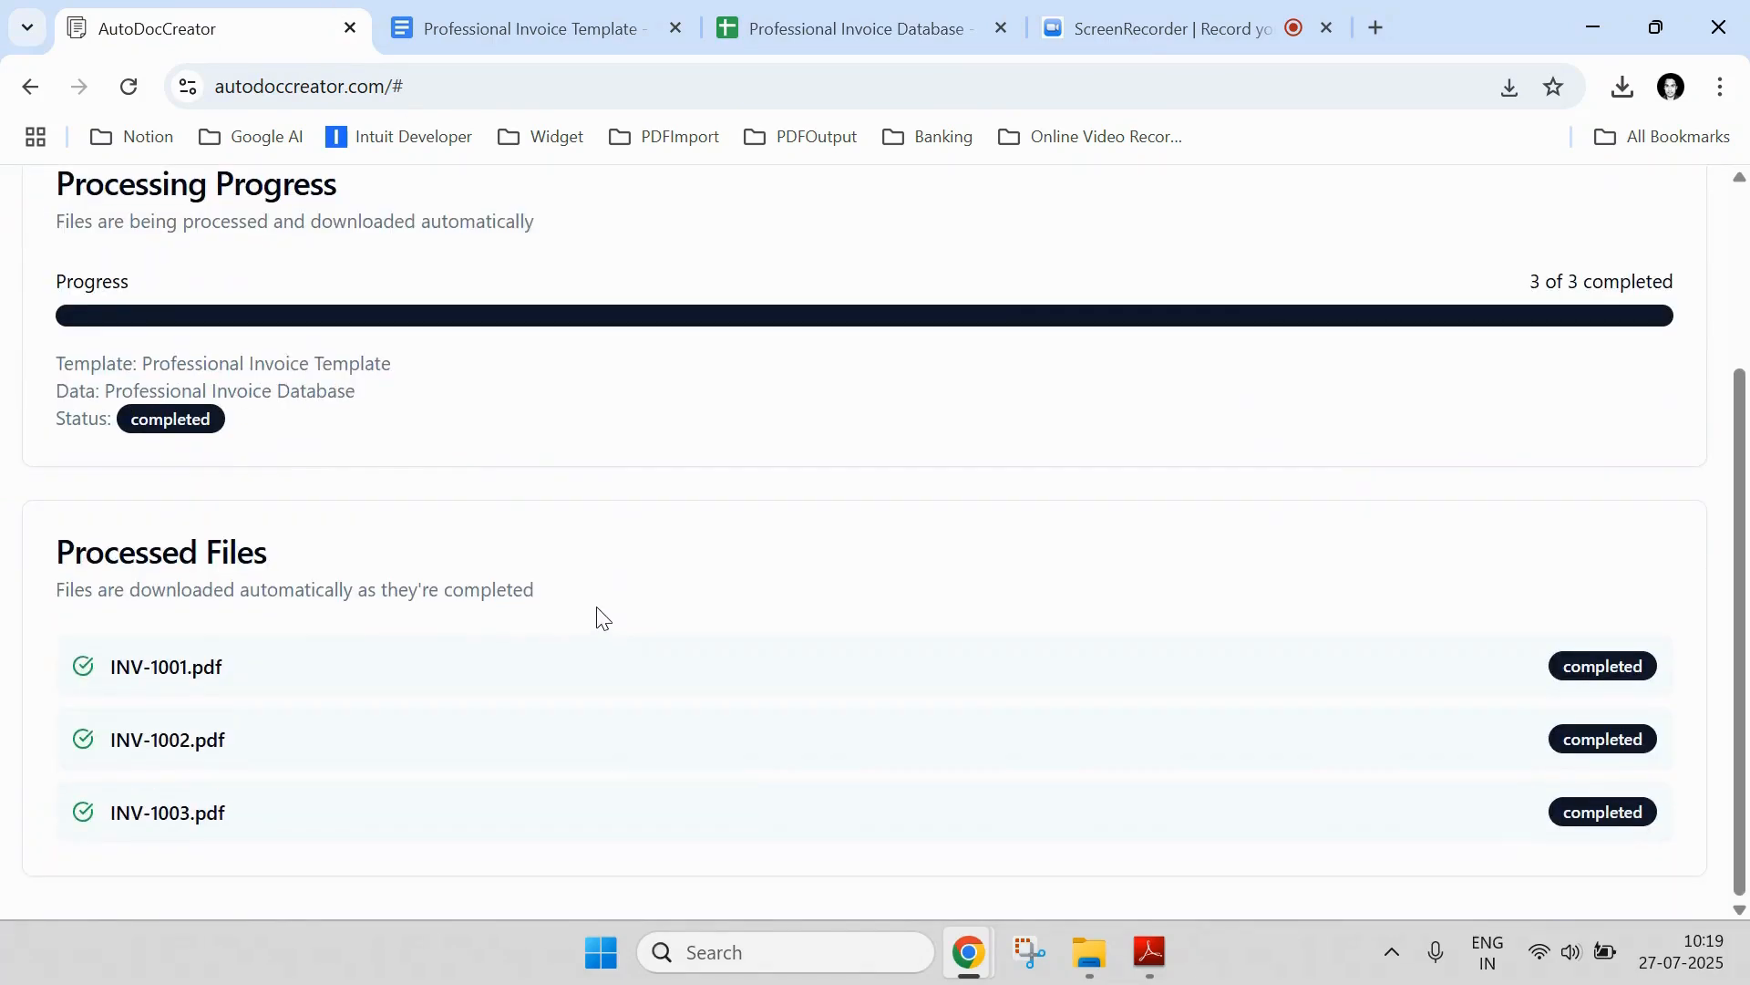
pyautogui.scroll(3, 598, 613)
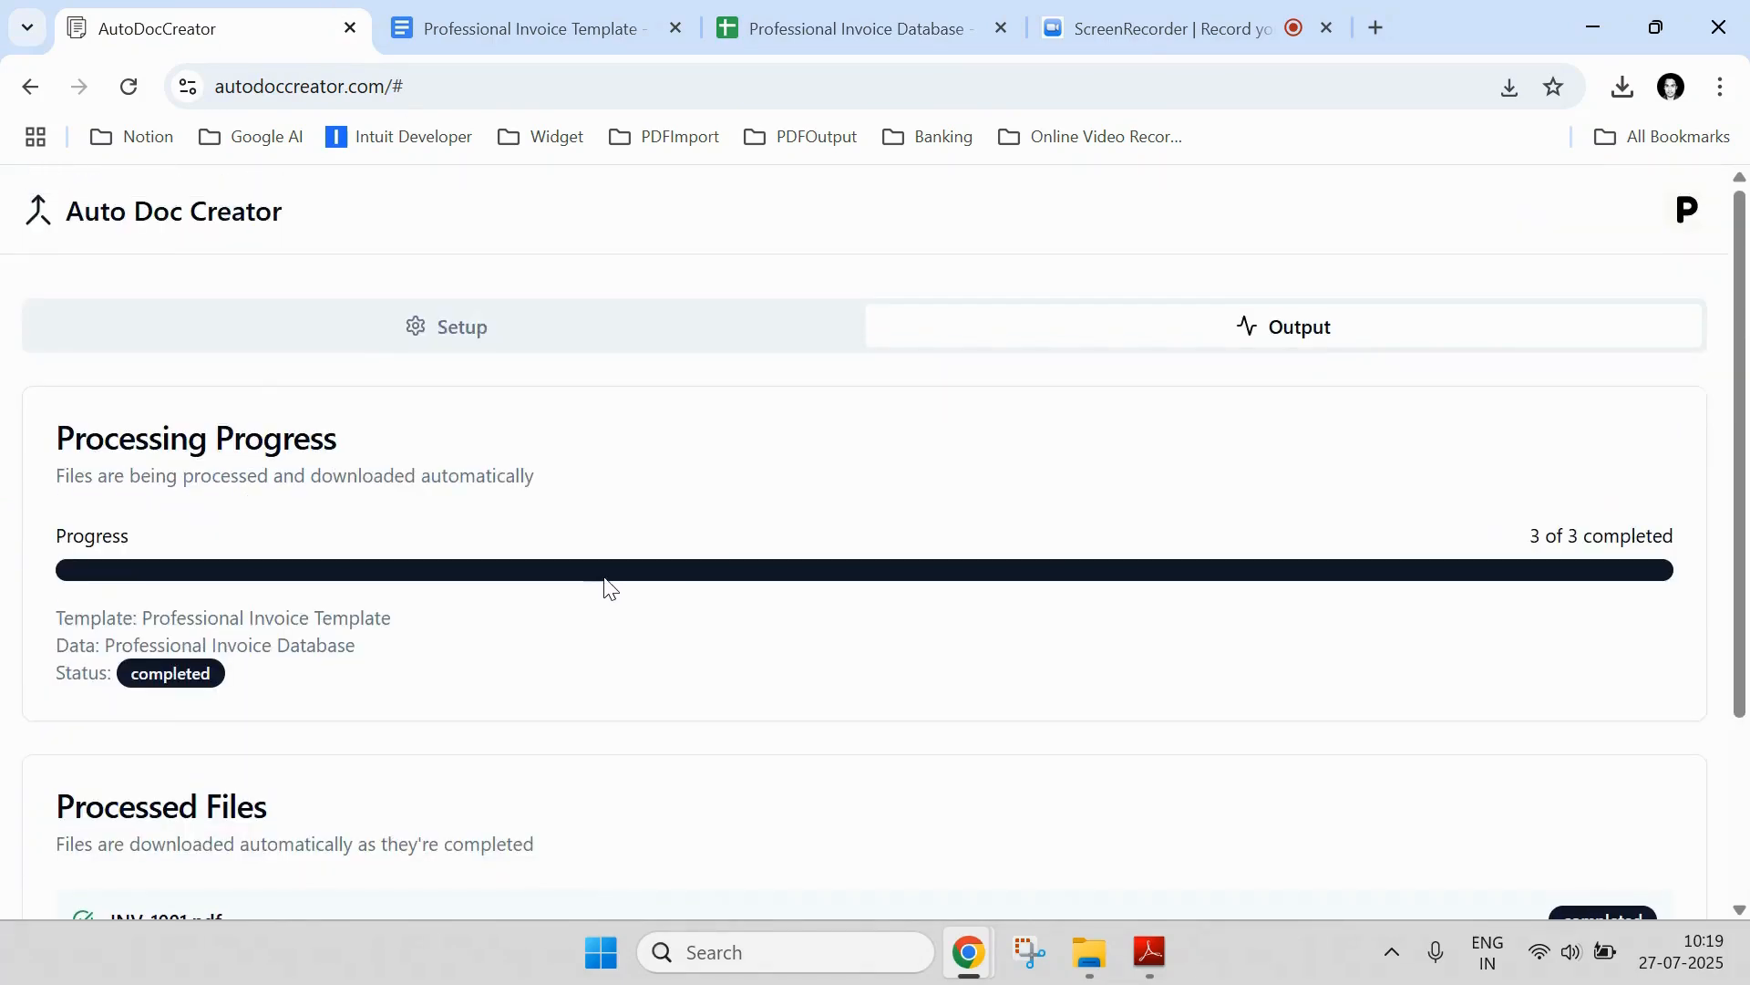
pyautogui.click(566, 344)
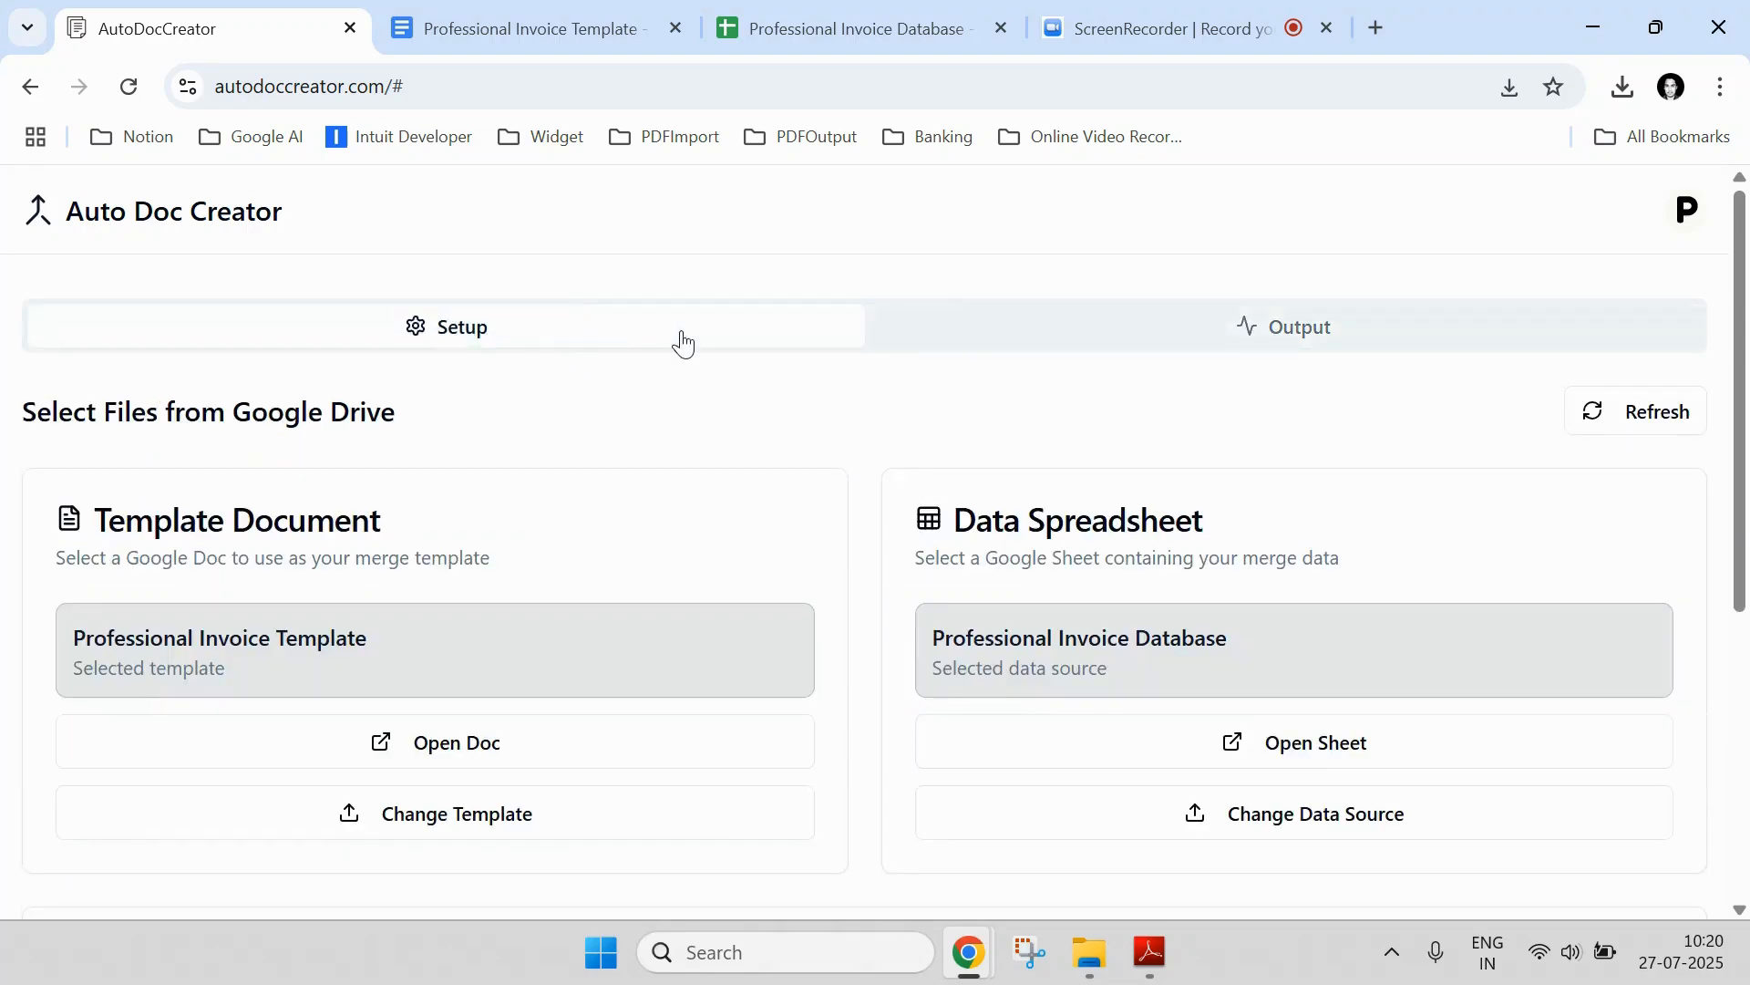
pyautogui.click(1251, 353)
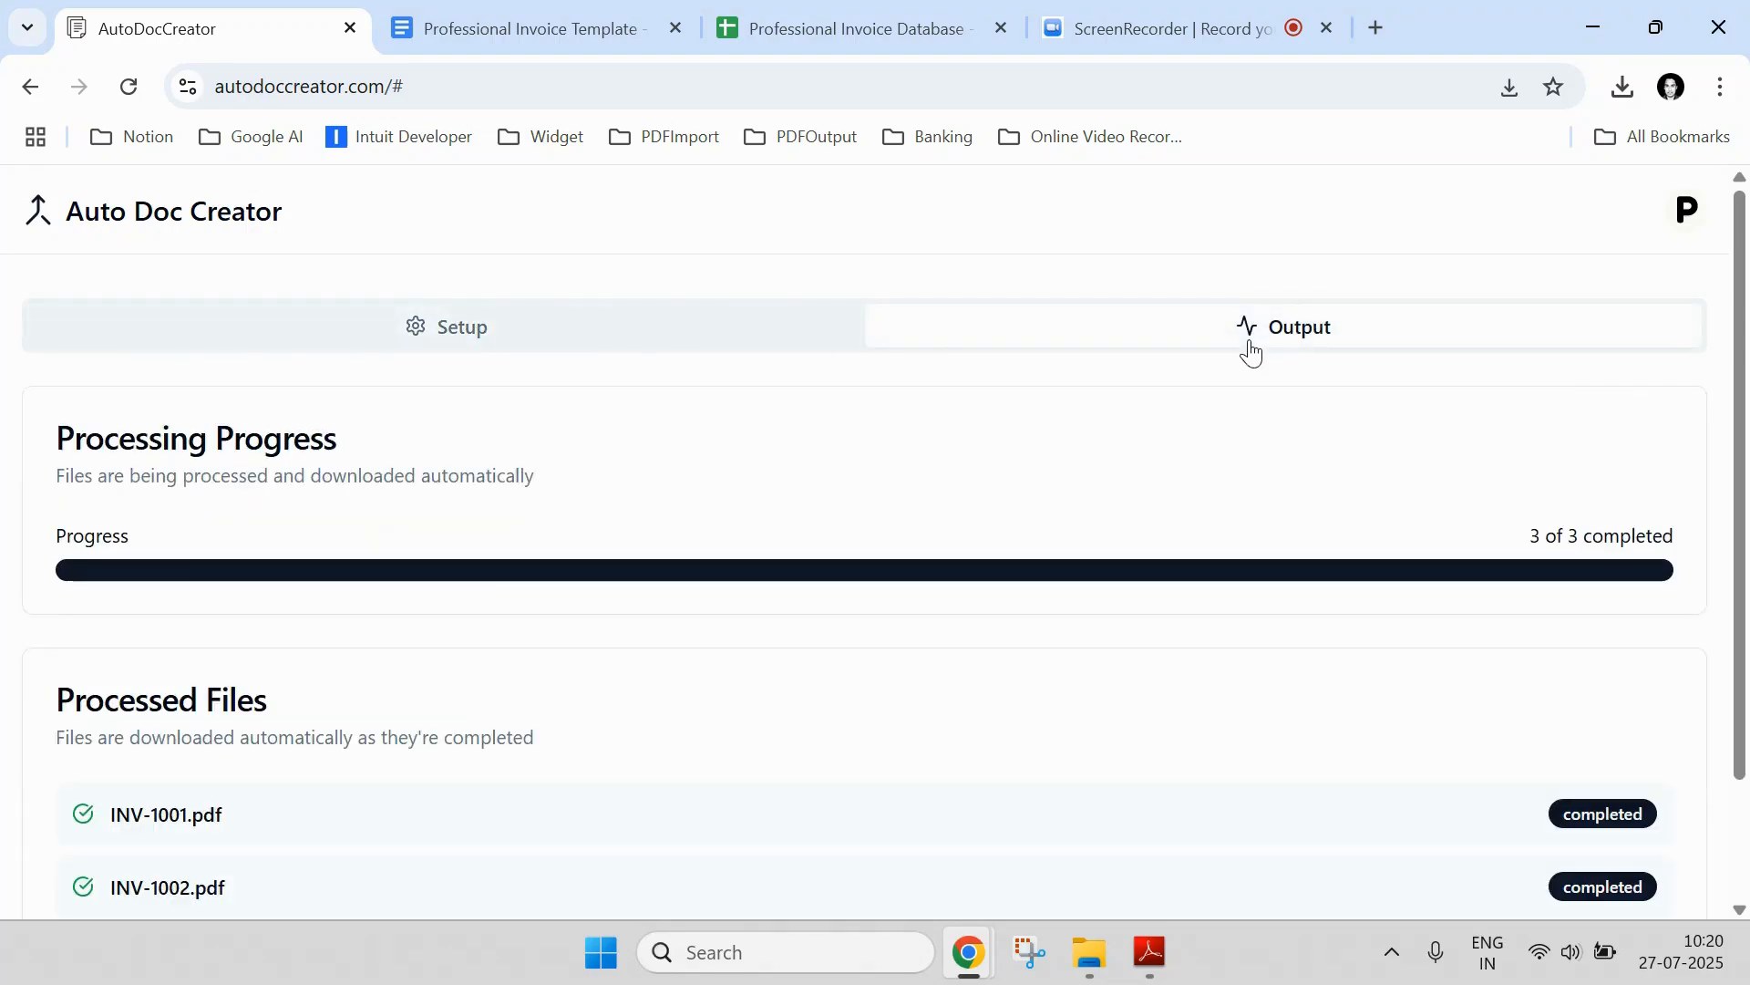